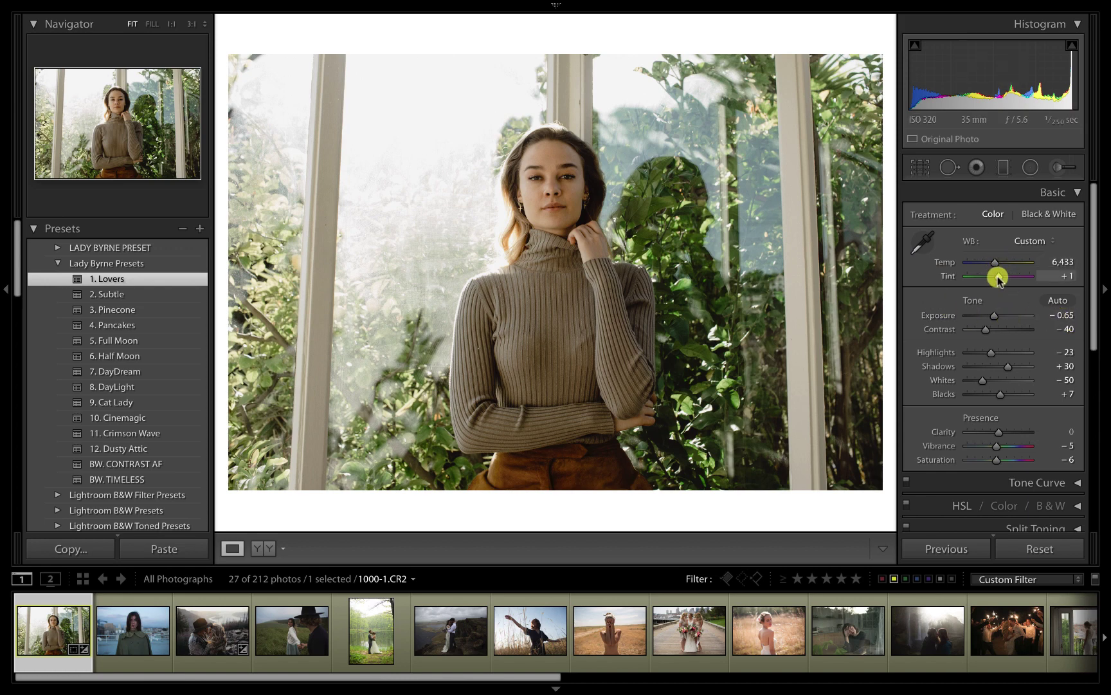
Step: Reset white balance to As Shot, then set Temp to 5,884 and Tint to −1
left_click(1032, 241)
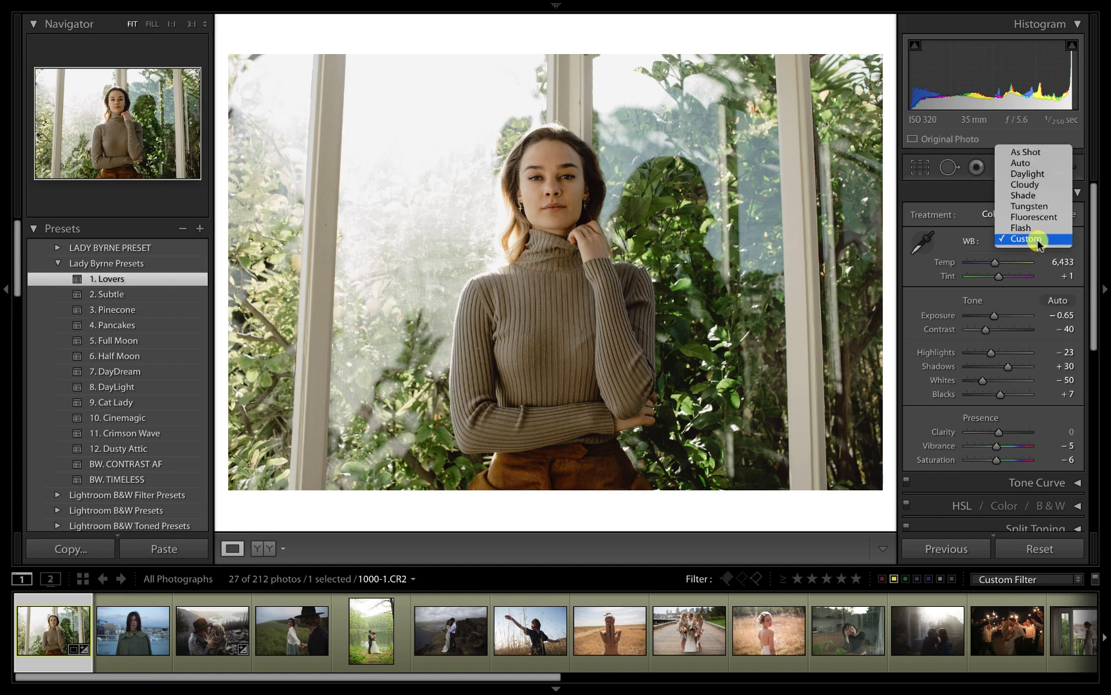
left_click(1042, 153)
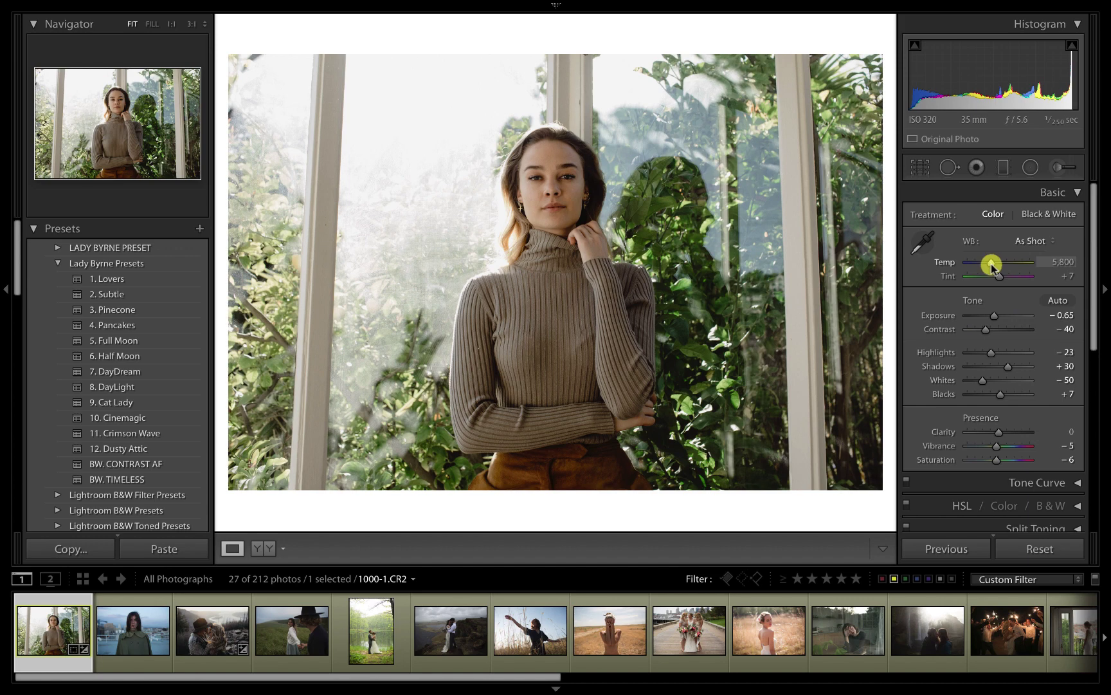
left_click(990, 264)
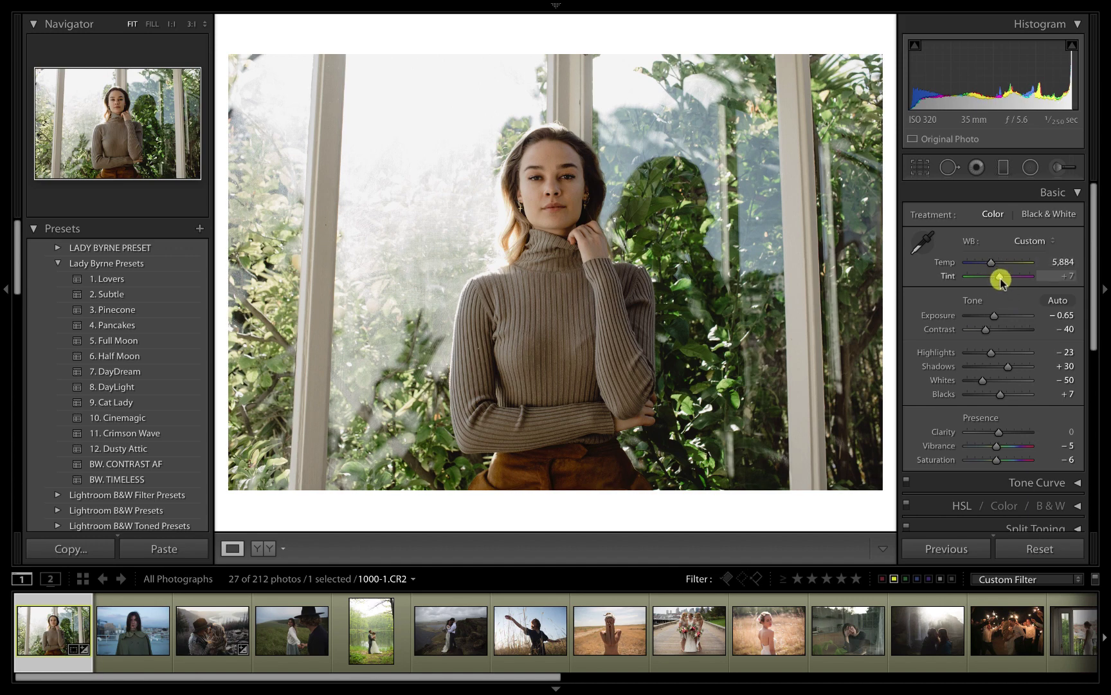
left_click_drag(1001, 278, 1000, 281)
left_click(578, 183)
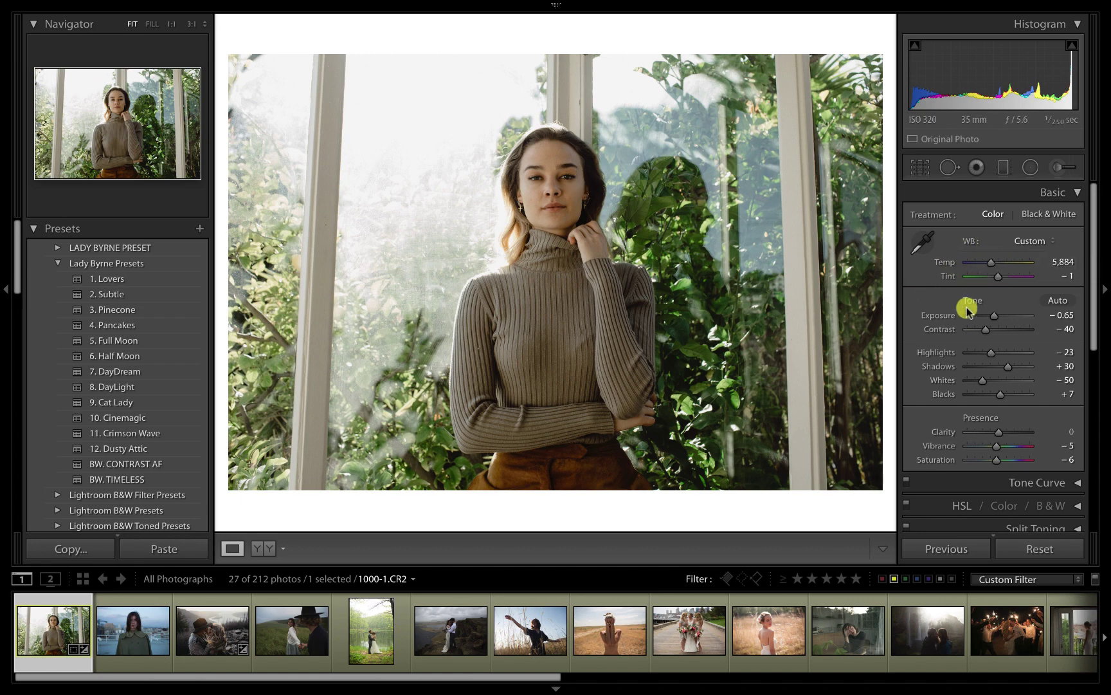
Step: Compare the before/after views and try the 2. Subtle preset against the original
key("backslash")
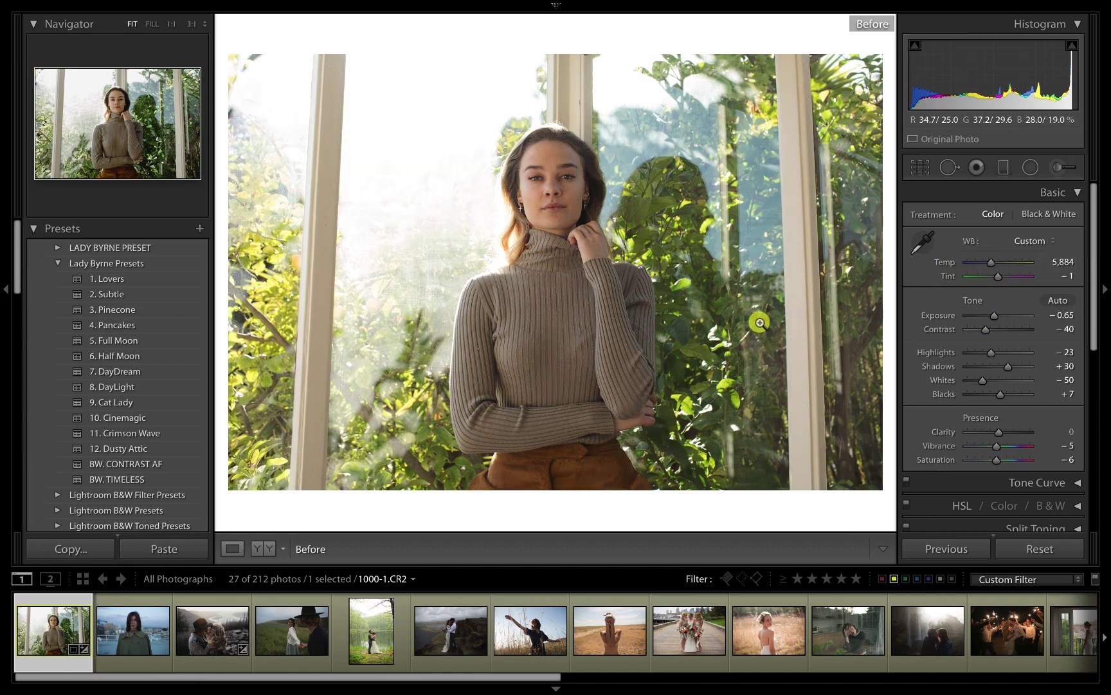
key("backslash")
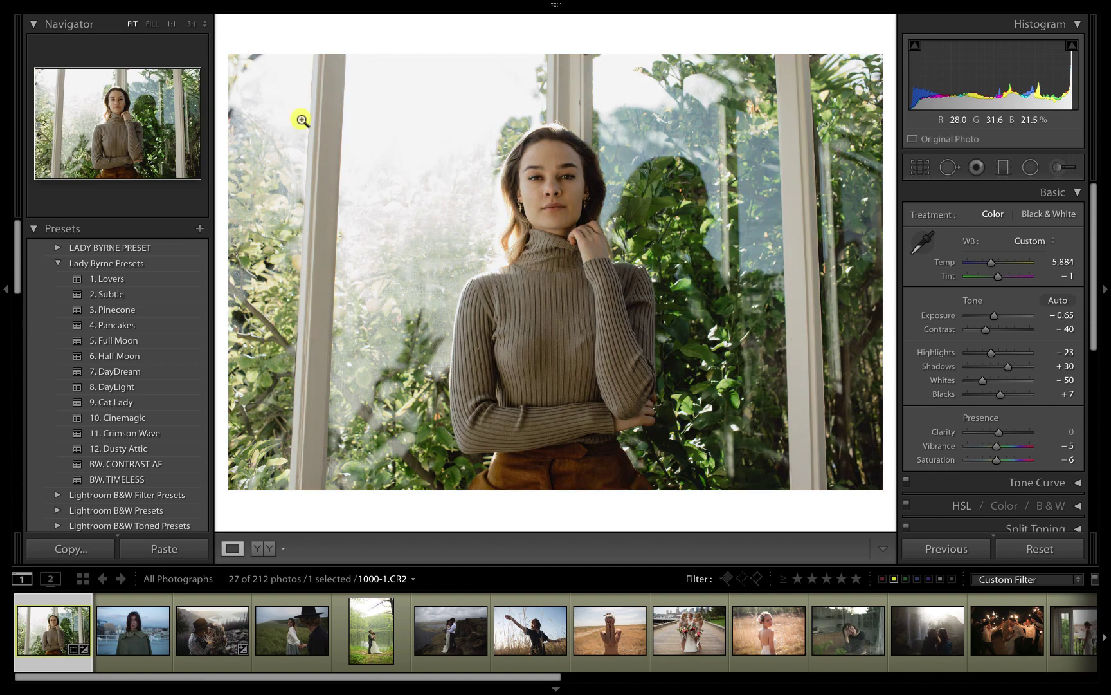
left_click(126, 298)
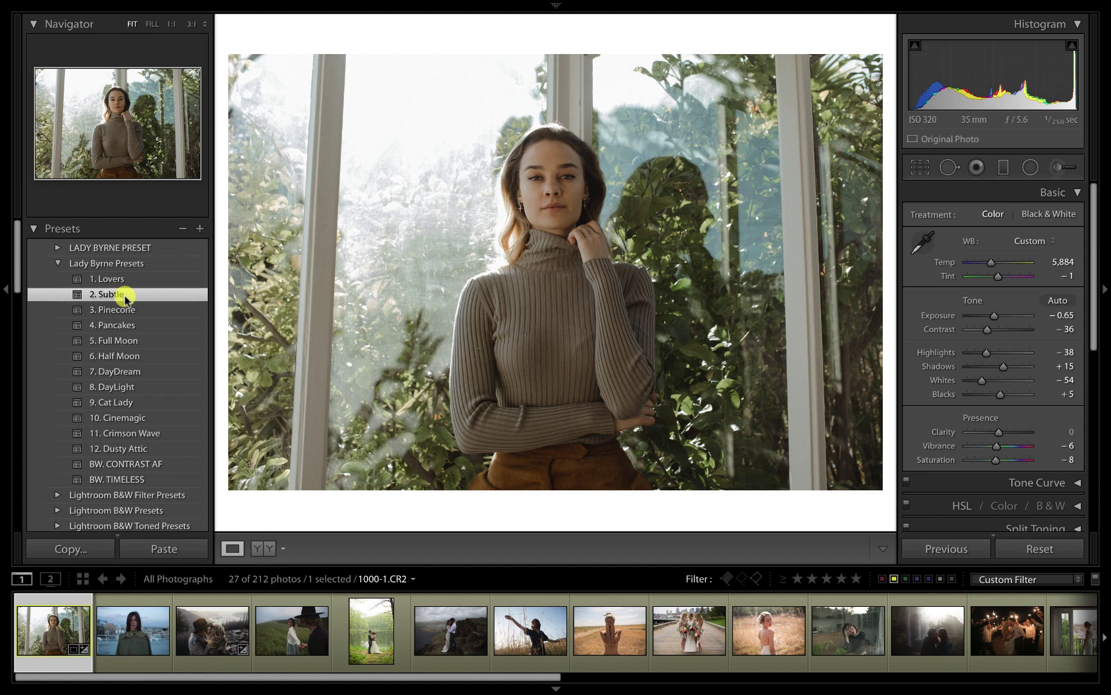
key("backslash")
key("backslash")
Step: Try 3. Pinecone and 4. Pancakes, then apply the 5. Full Moon preset
left_click(123, 313)
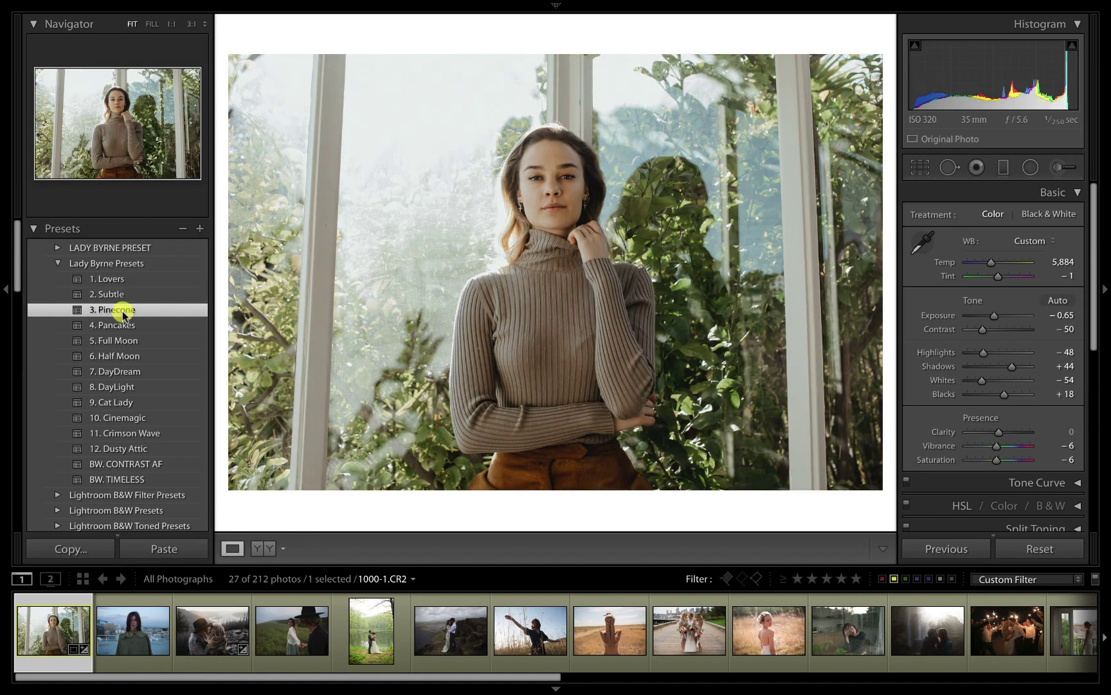
key("backslash")
key("backslash")
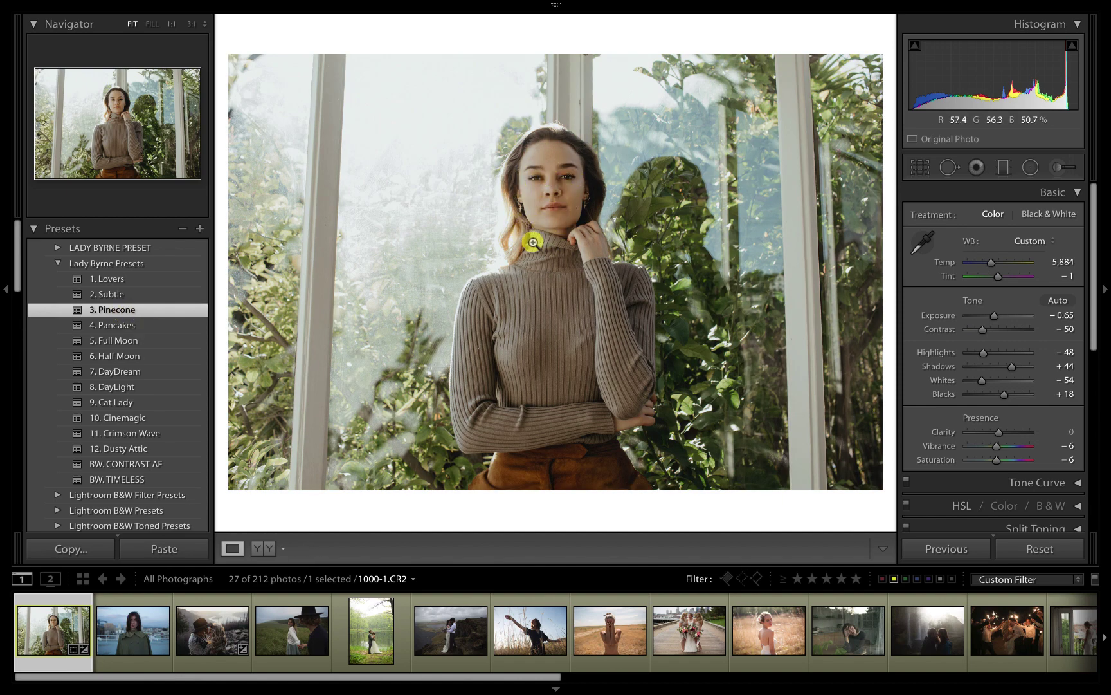
left_click(111, 326)
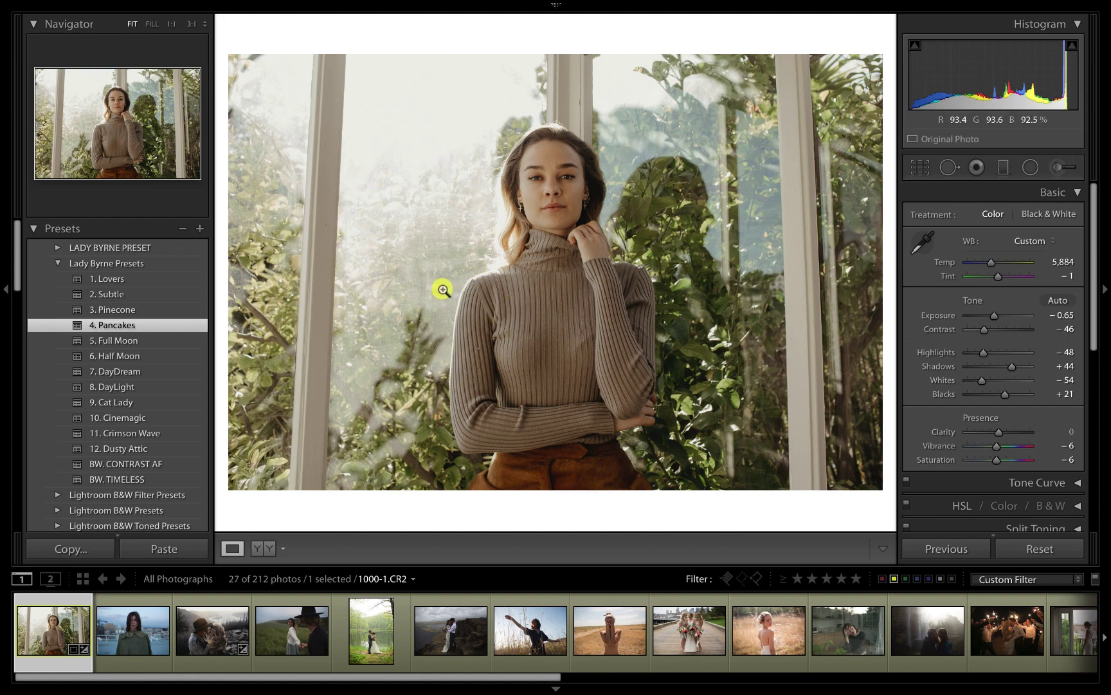
left_click(120, 342)
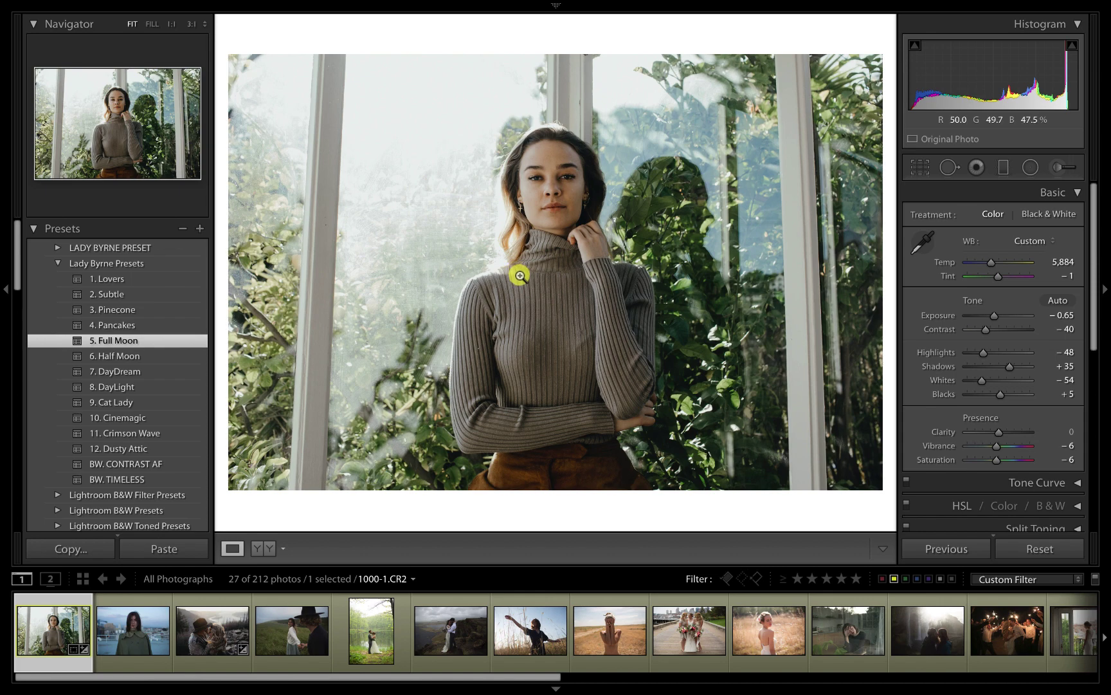
Step: Try the 6. Half Moon preset, rechecking 5. Full Moon and comparing with the original
left_click(119, 356)
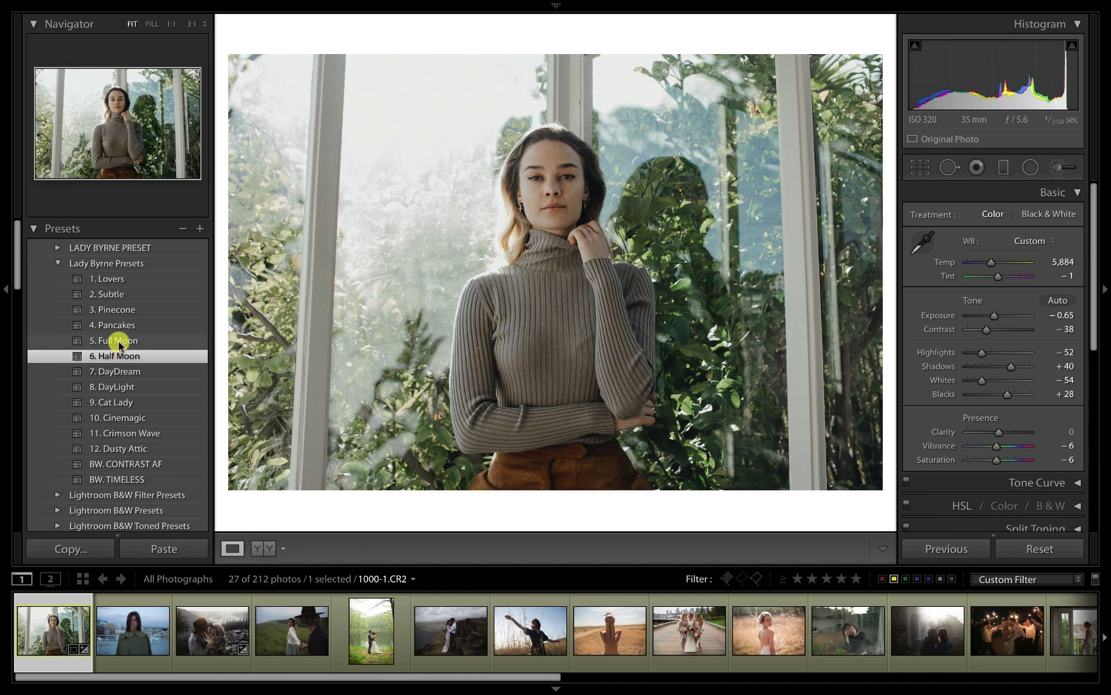
left_click(117, 340)
left_click(119, 356)
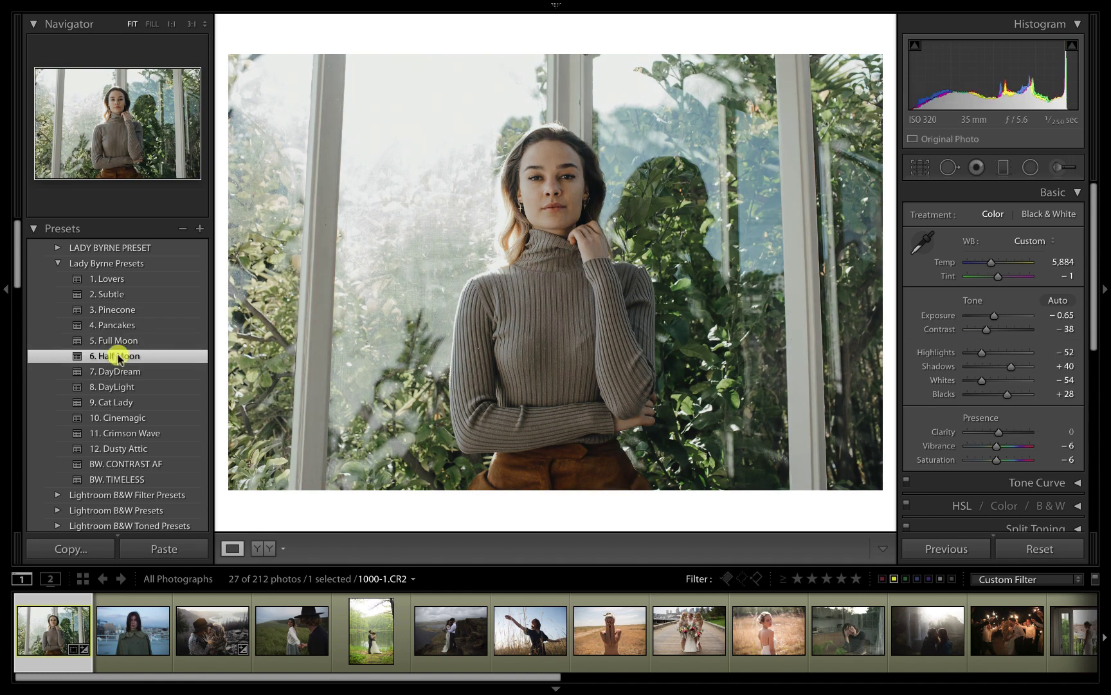
key("backslash")
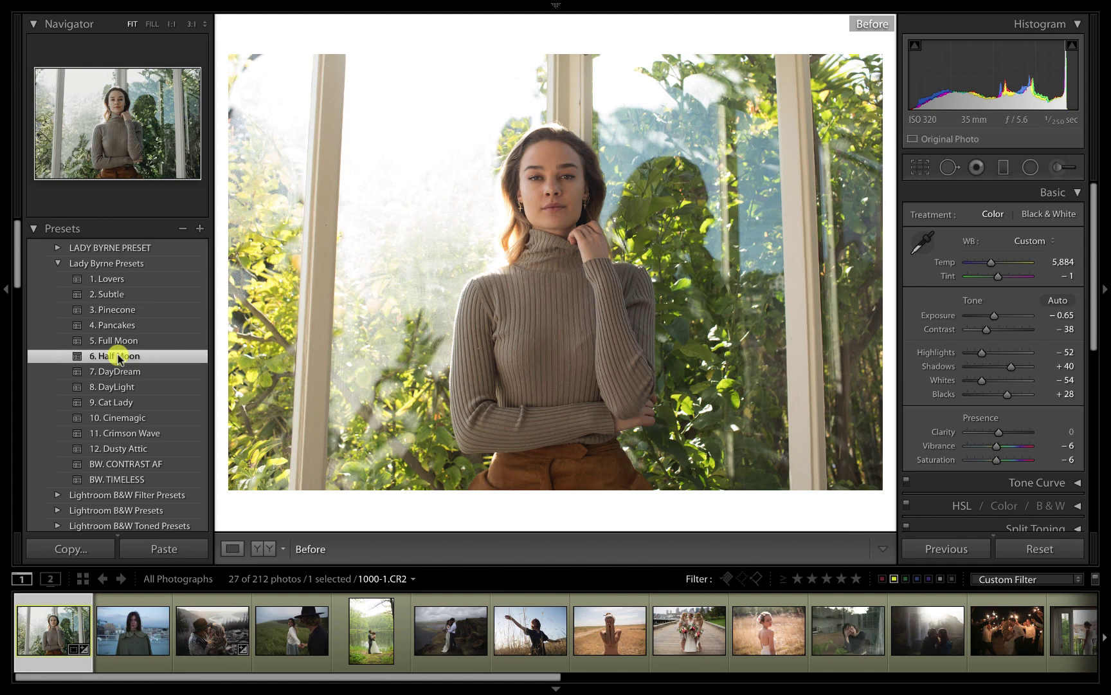
key("backslash")
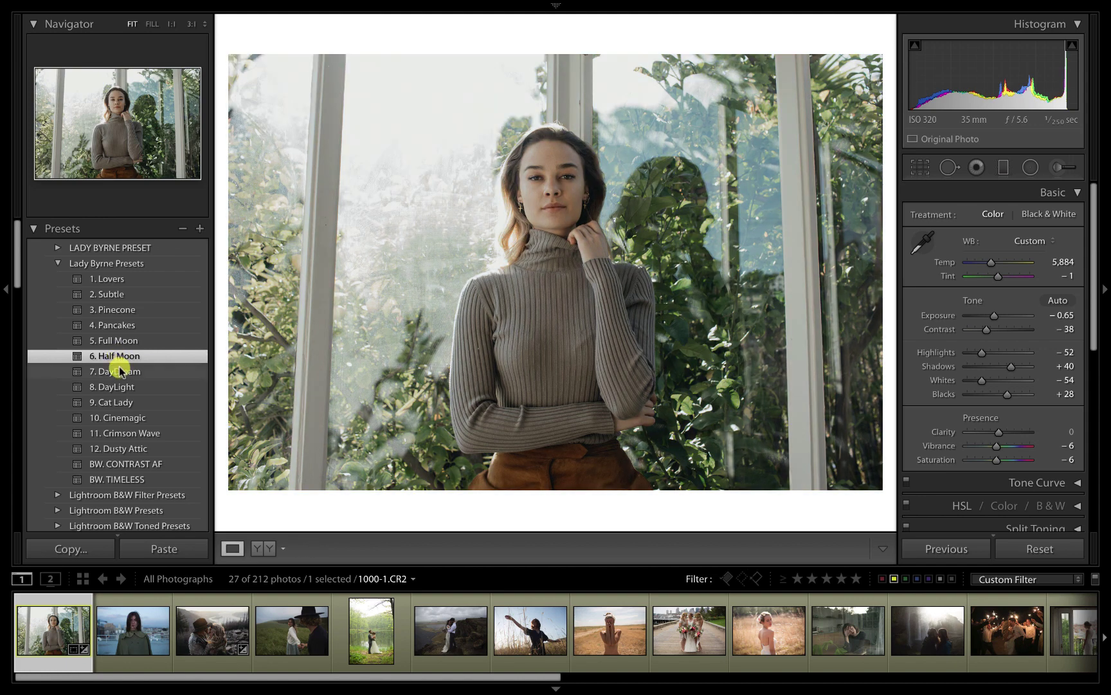
Step: Apply 7. DayDream, compare before/after, and cool Temp to 5,572
left_click(118, 371)
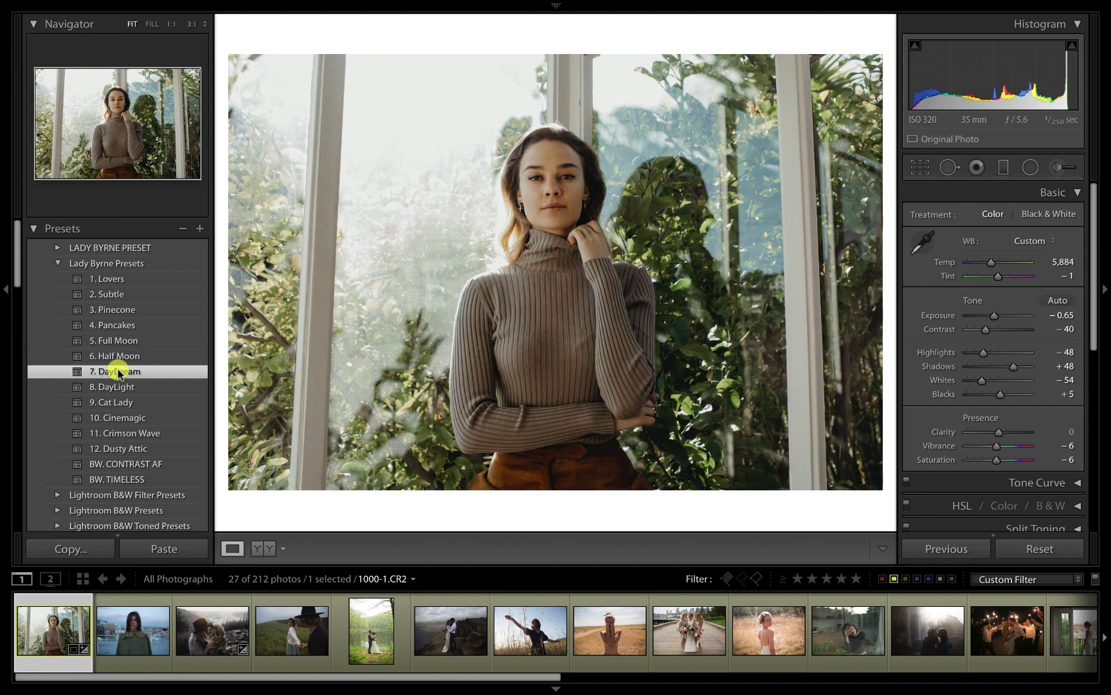
key("backslash")
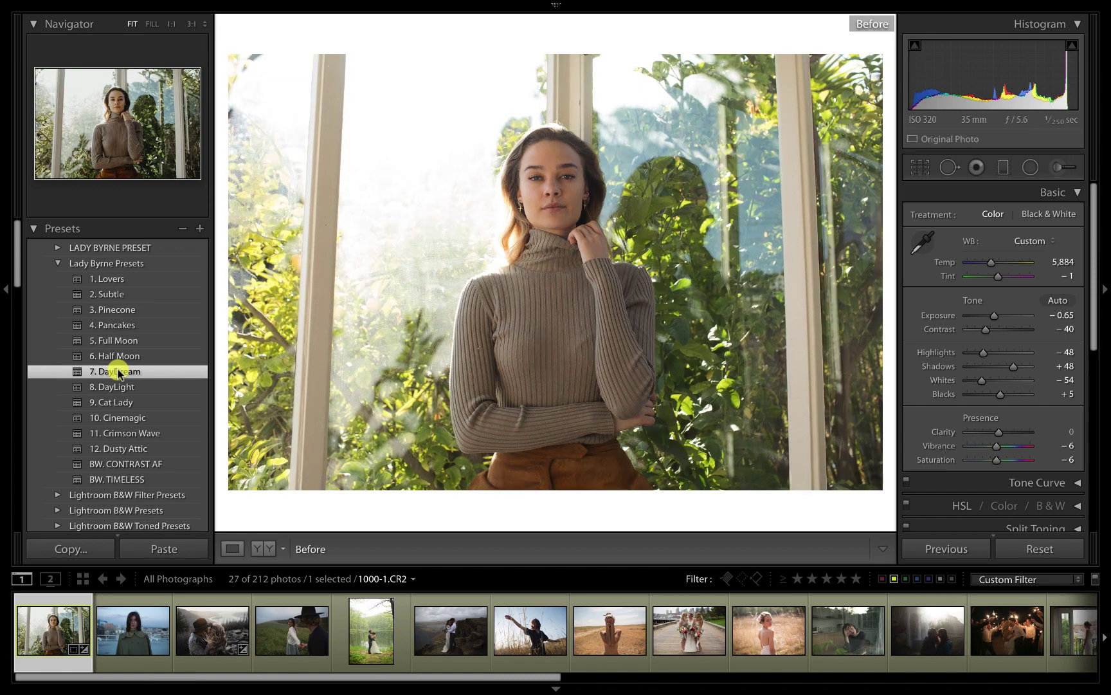
key("backslash")
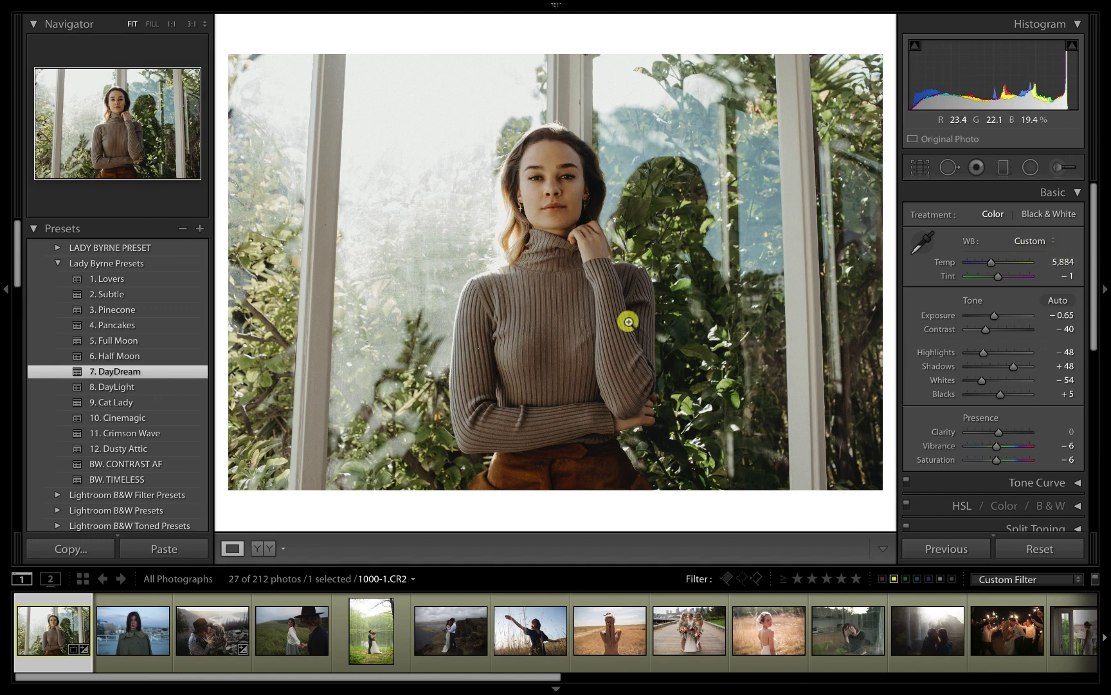
left_click_drag(1066, 262, 1053, 262)
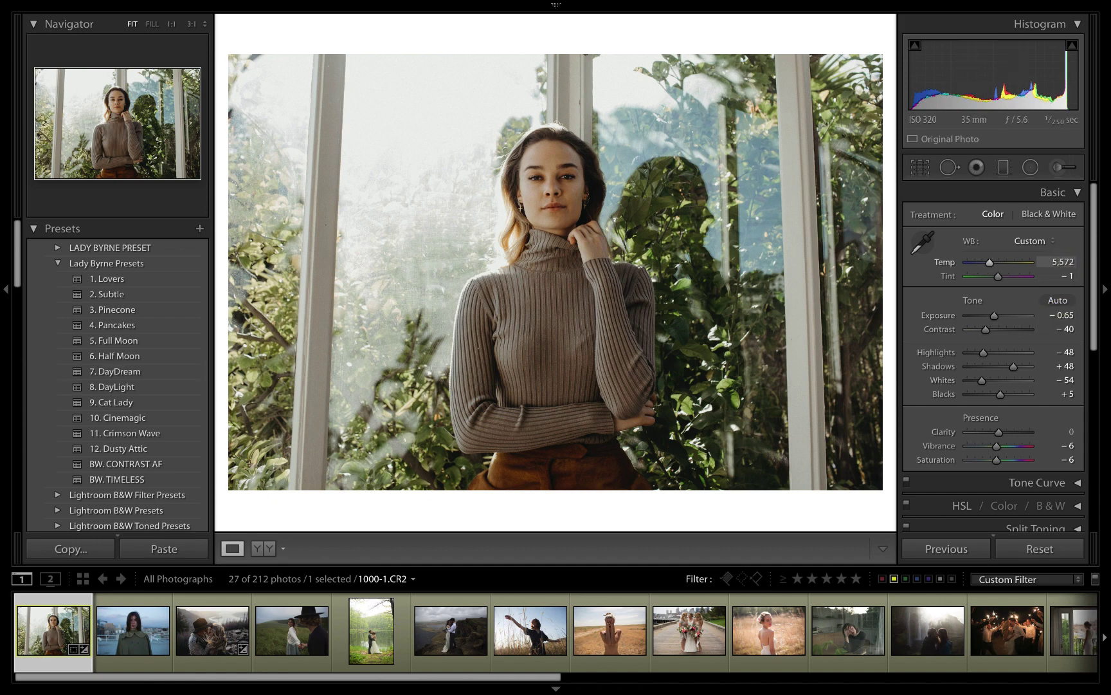
key("Return")
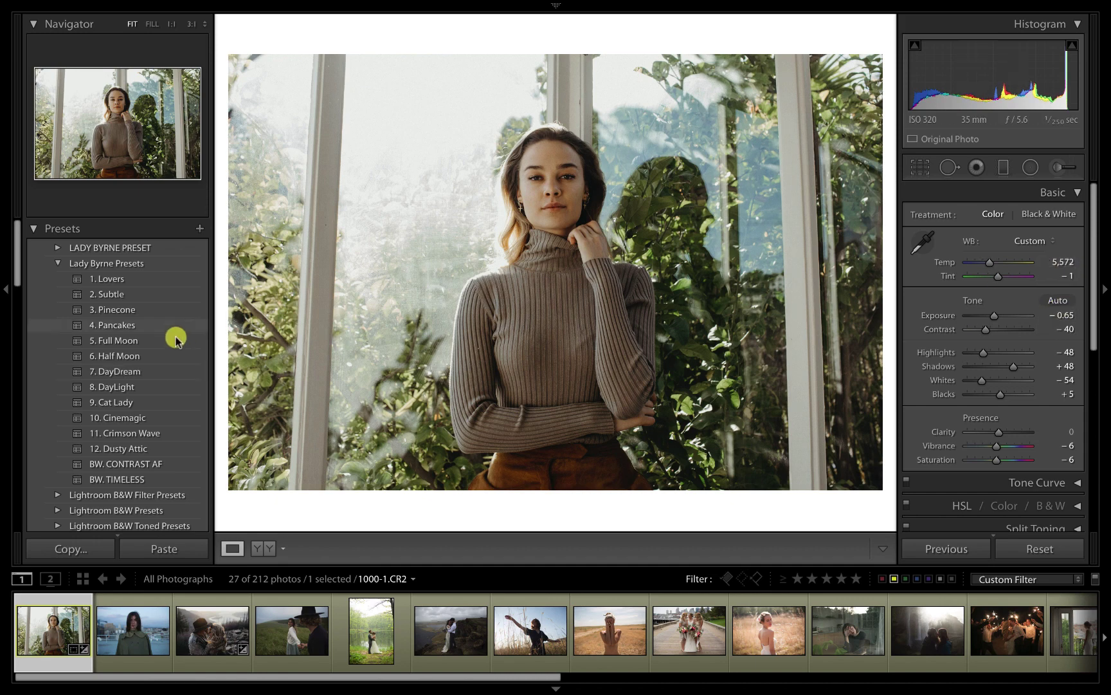
Step: Try 8. DayLight, briefly revisiting 7. DayDream, then try 9. Cat Lady
left_click(123, 387)
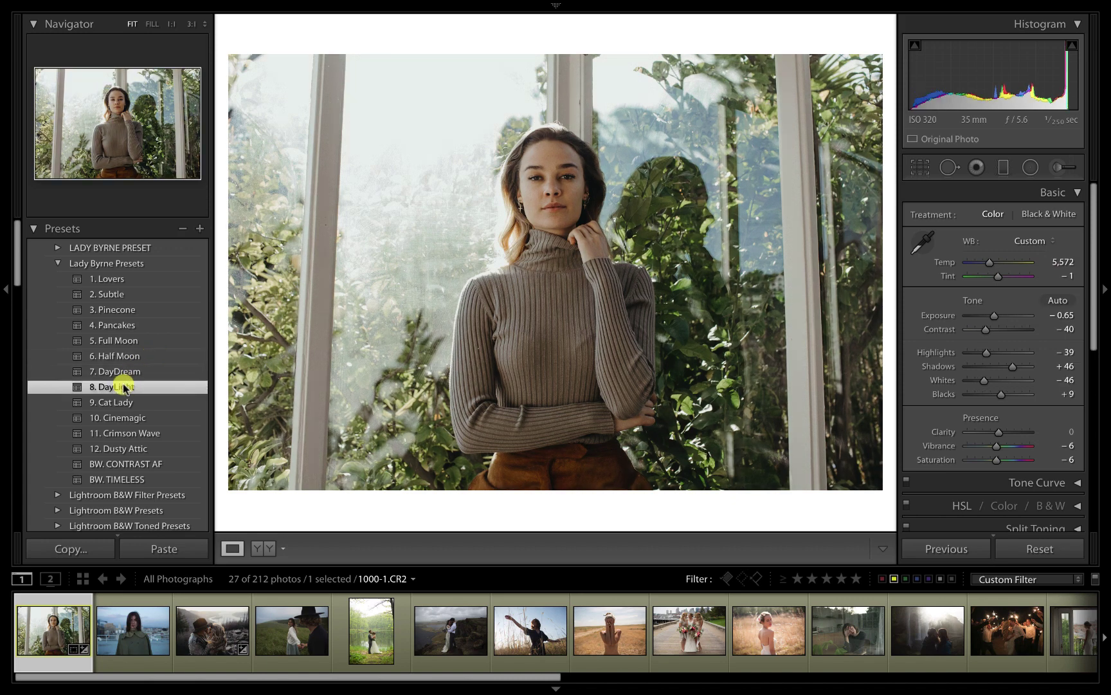
key("backslash")
key("backslash")
left_click(120, 372)
left_click(123, 392)
left_click(123, 402)
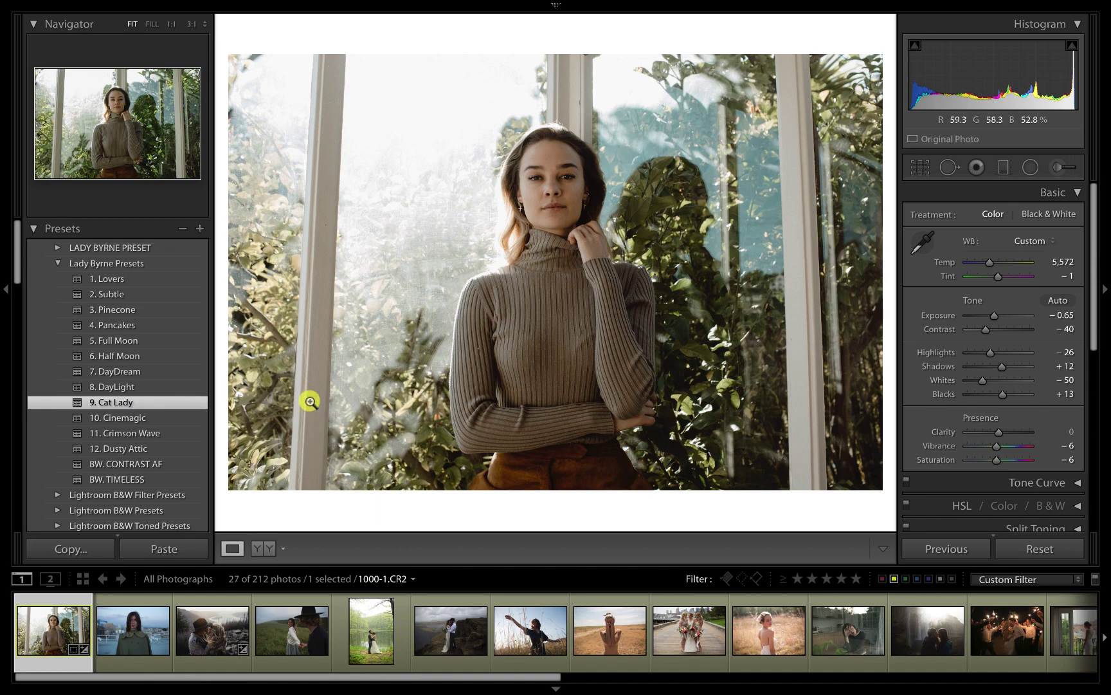
Step: Try 10. Cinemagic and 11. Crimson Wave, then apply 12. Dusty Attic and compare
left_click(113, 419)
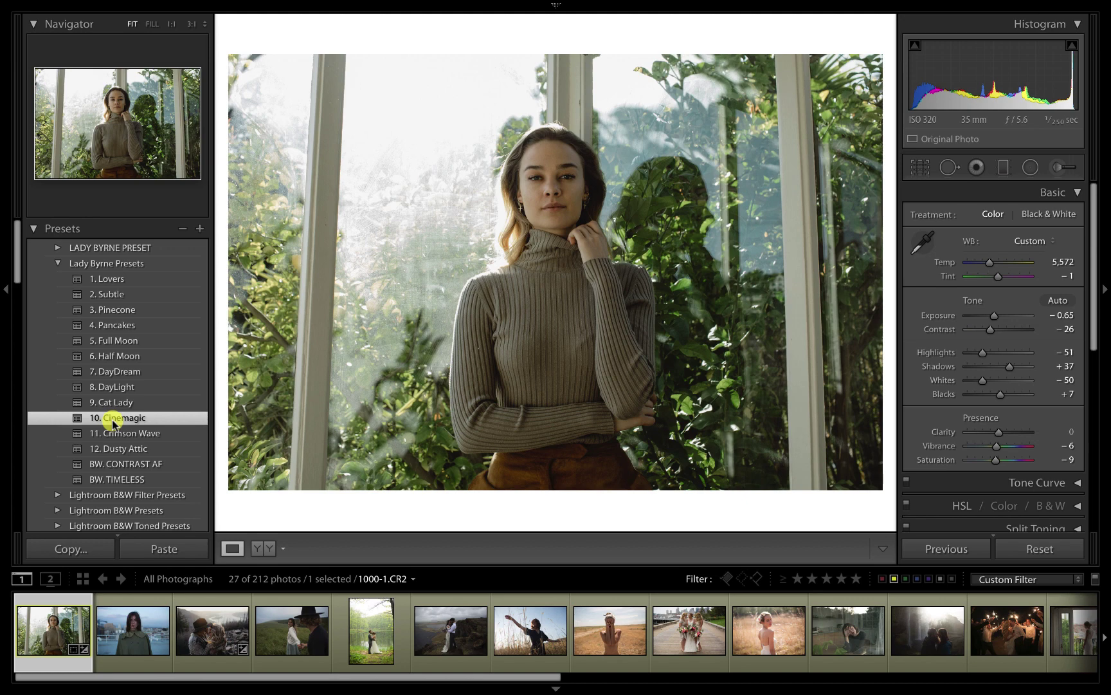
key("backslash")
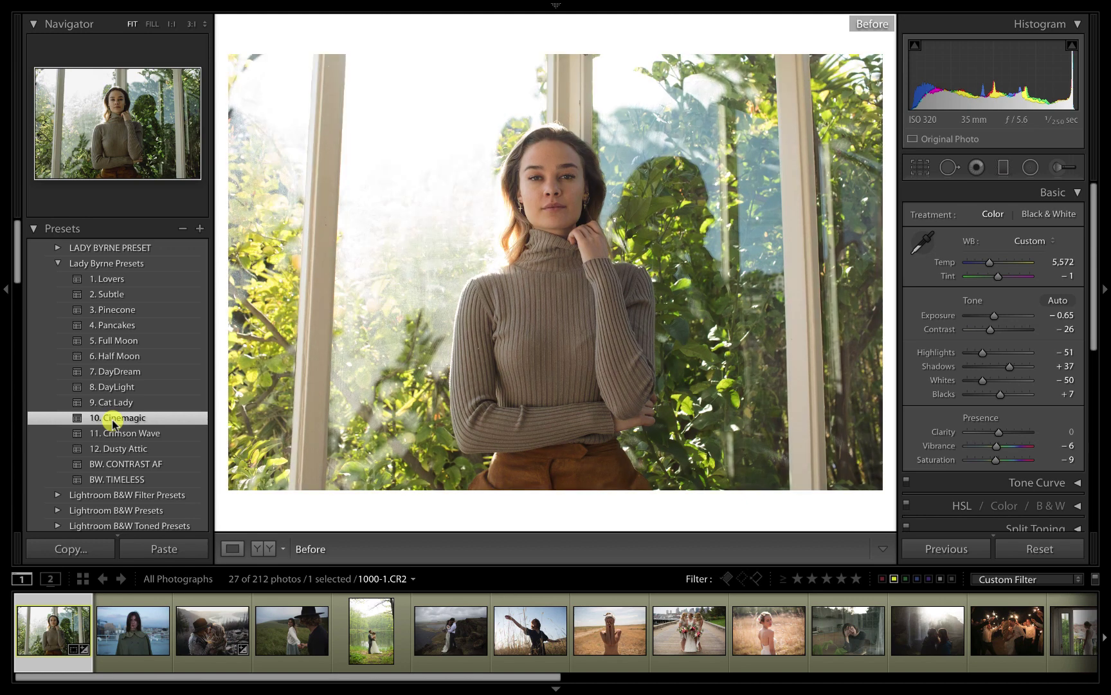
key("backslash")
left_click(113, 437)
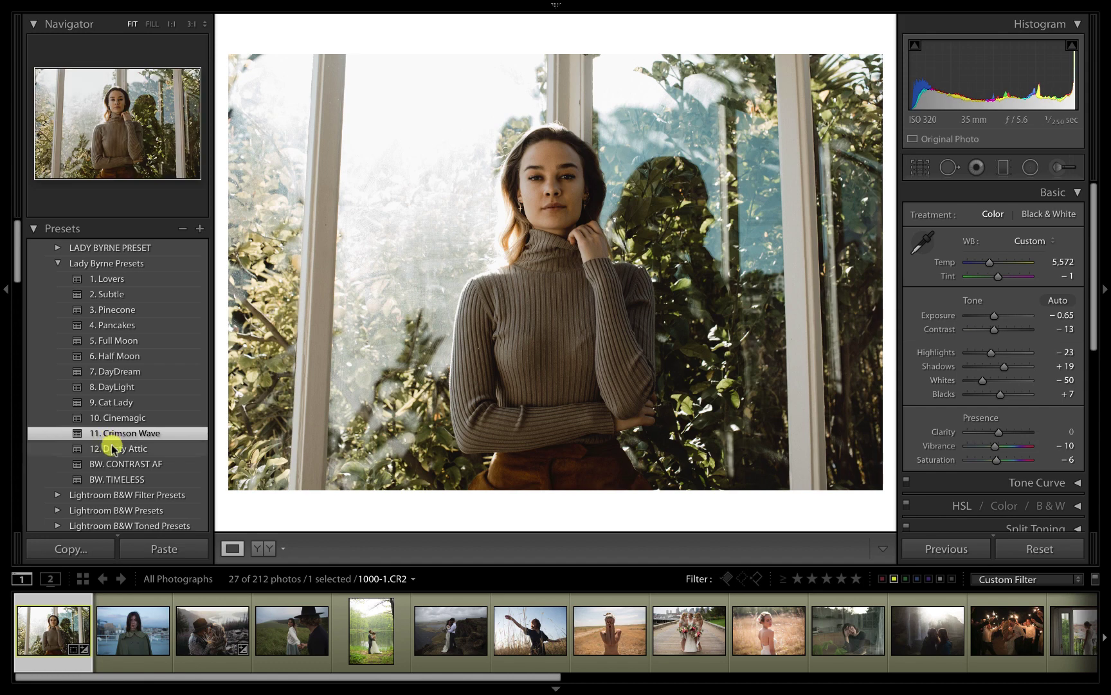
left_click(113, 450)
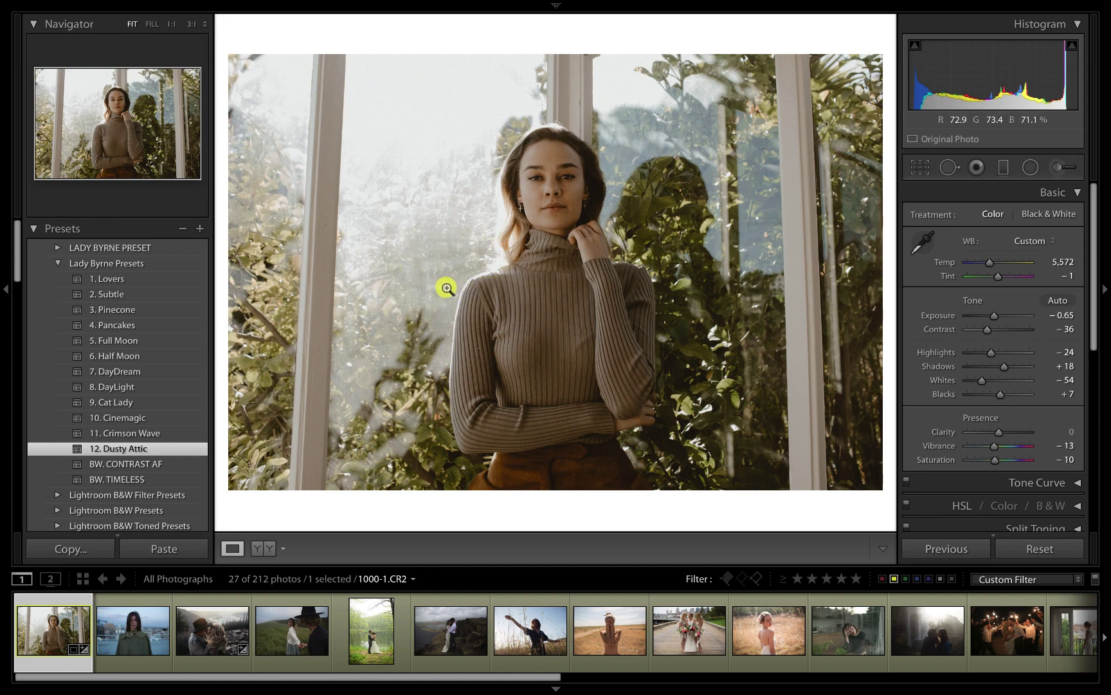
key("backslash")
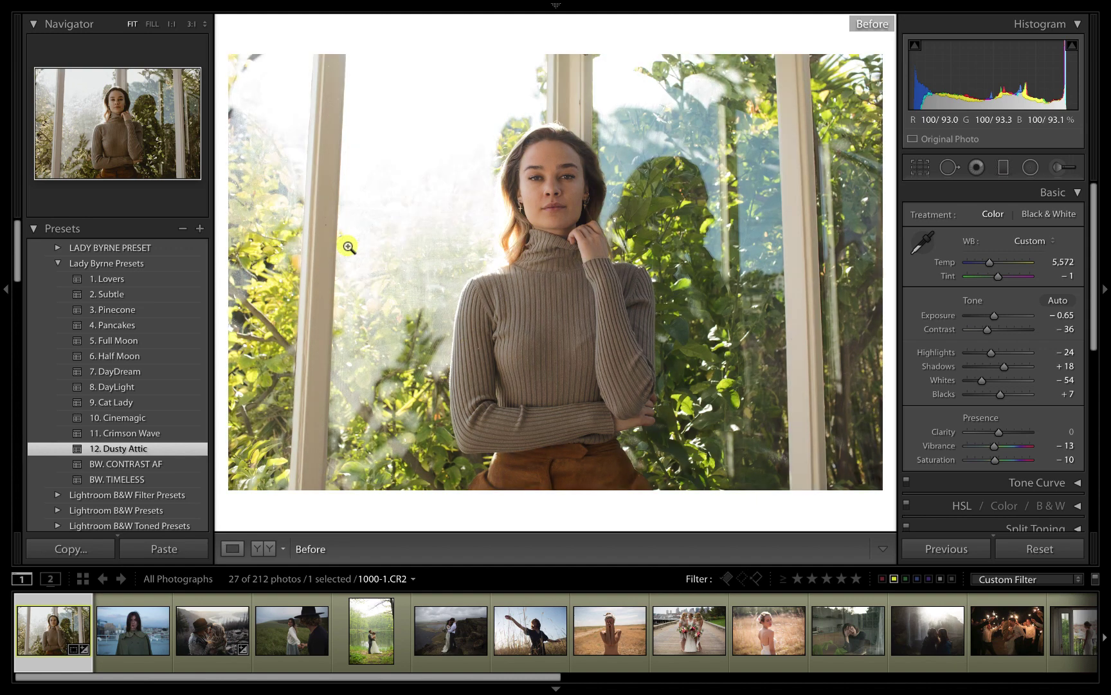
key("backslash")
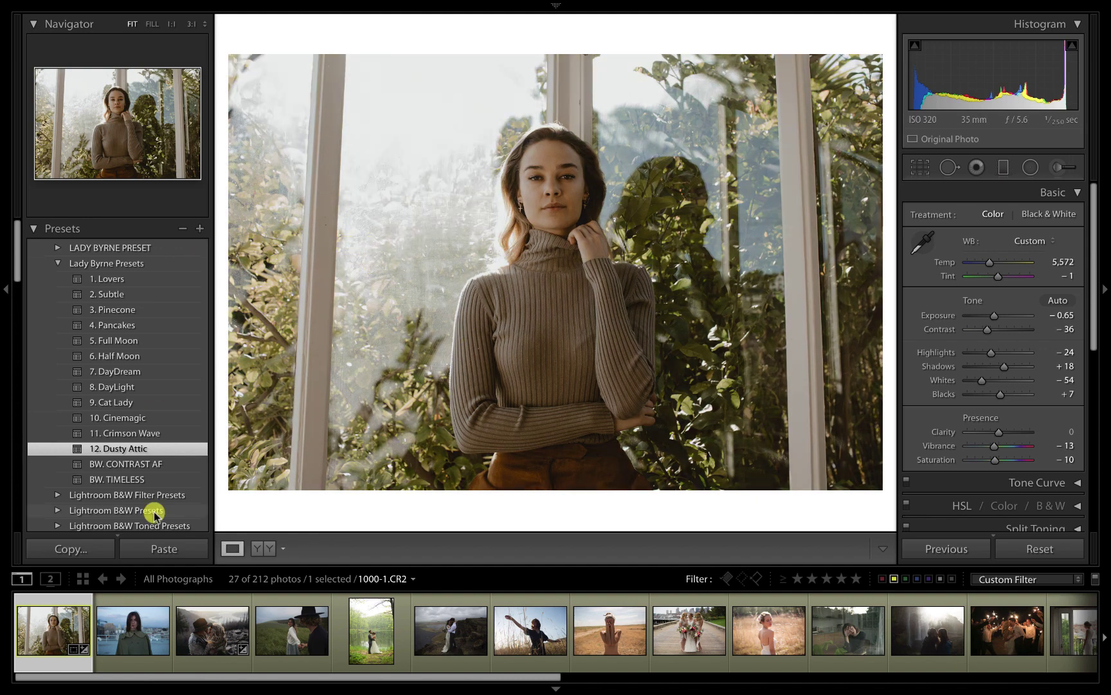
Step: Try the BW. CONTRAST AF preset with slightly brighter exposure, comparing to the colour original
left_click(128, 464)
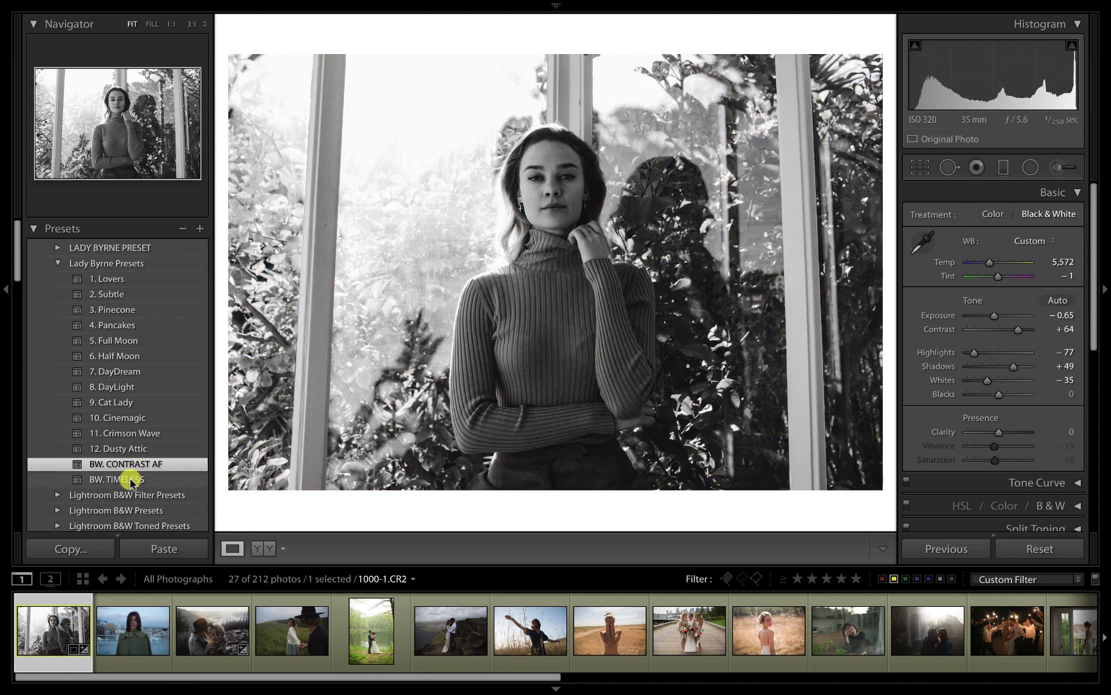
key("equal")
key("equal")
key("equal")
key("equal")
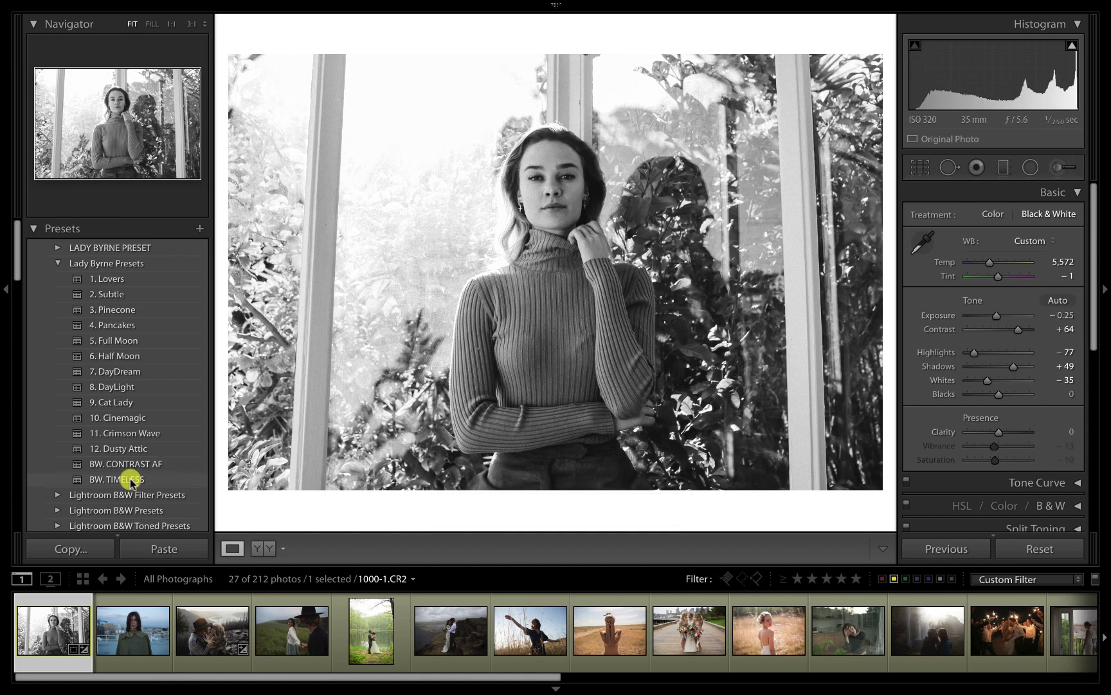
key("backslash")
key("backslash")
Step: Apply BW. TIMELESS, lower Exposure to −0.45, and compare before/after
left_click(131, 480)
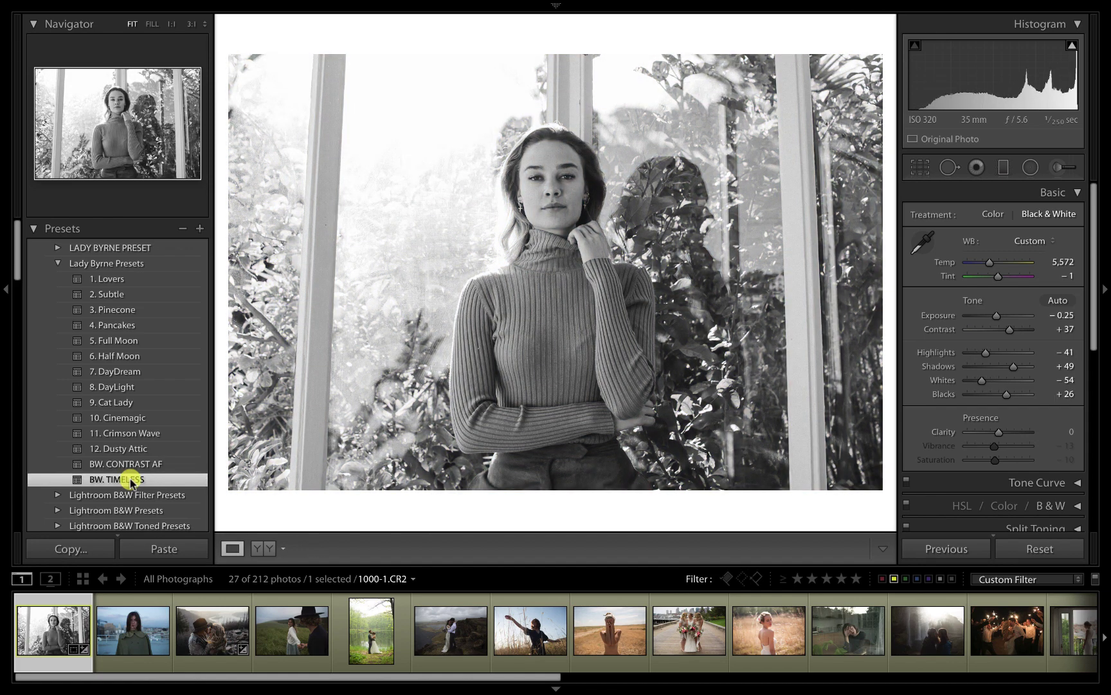
key("minus")
key("minus")
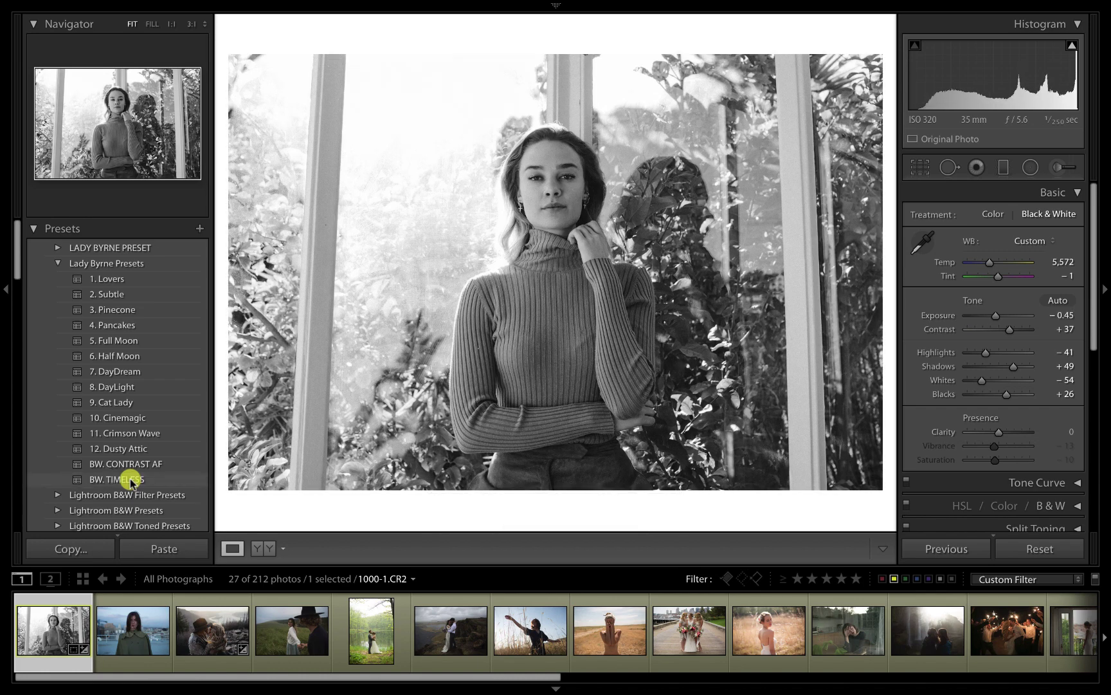
key("backslash")
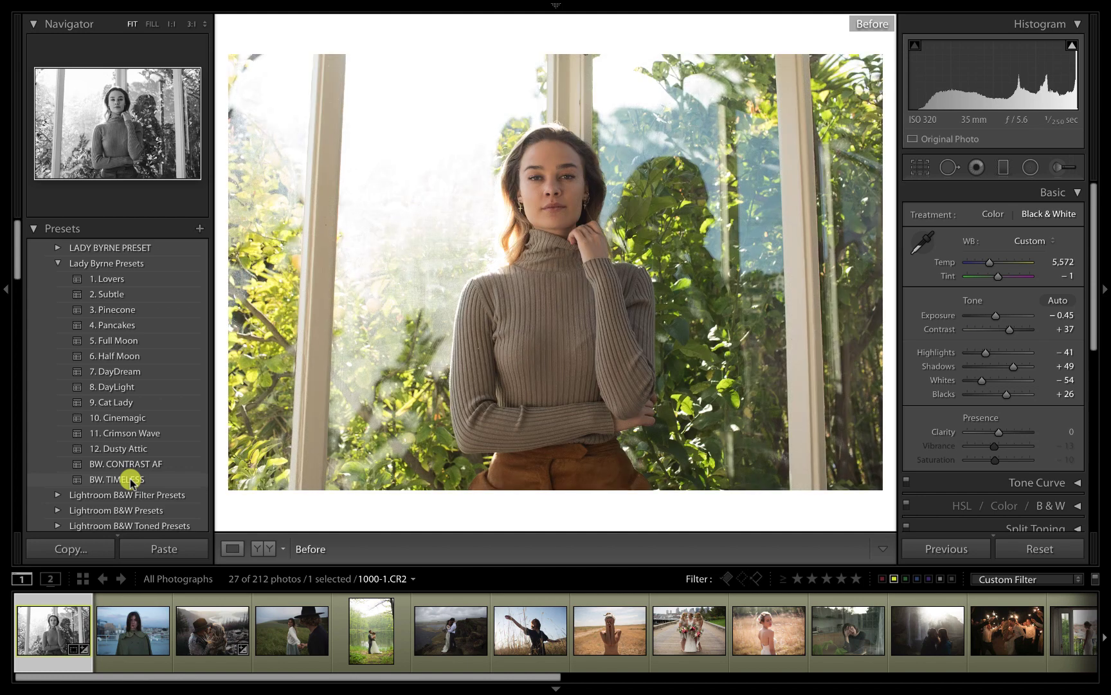
key("backslash")
Step: Try presets 1. Lovers through 8. DayLight on the window portrait
left_click(106, 280)
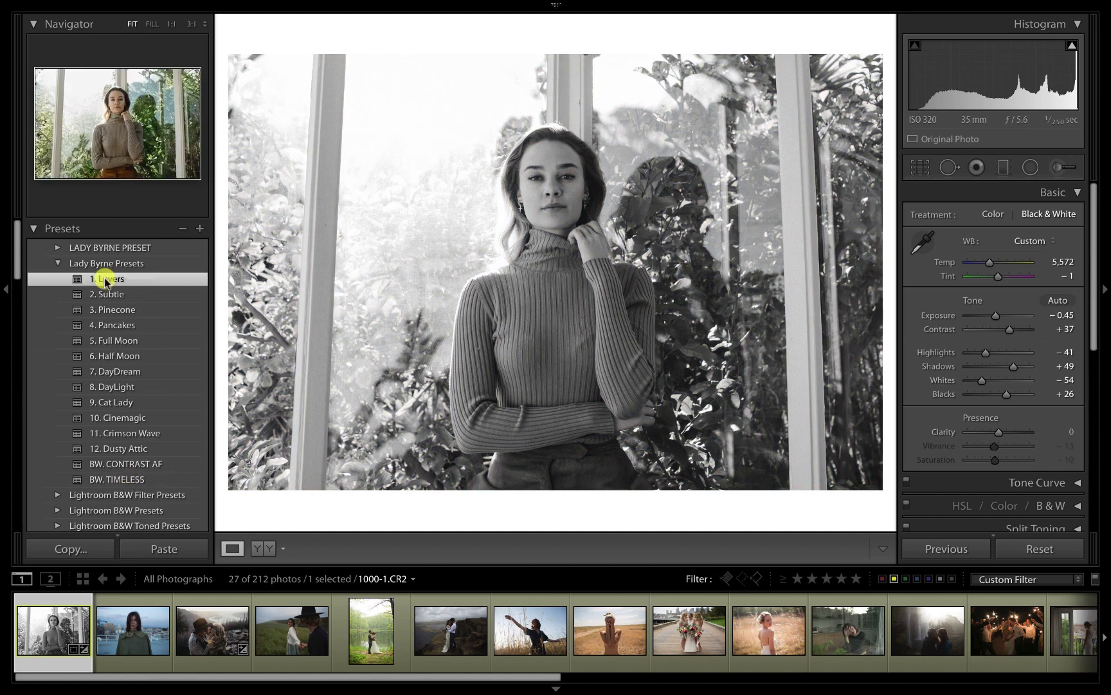
left_click(107, 294)
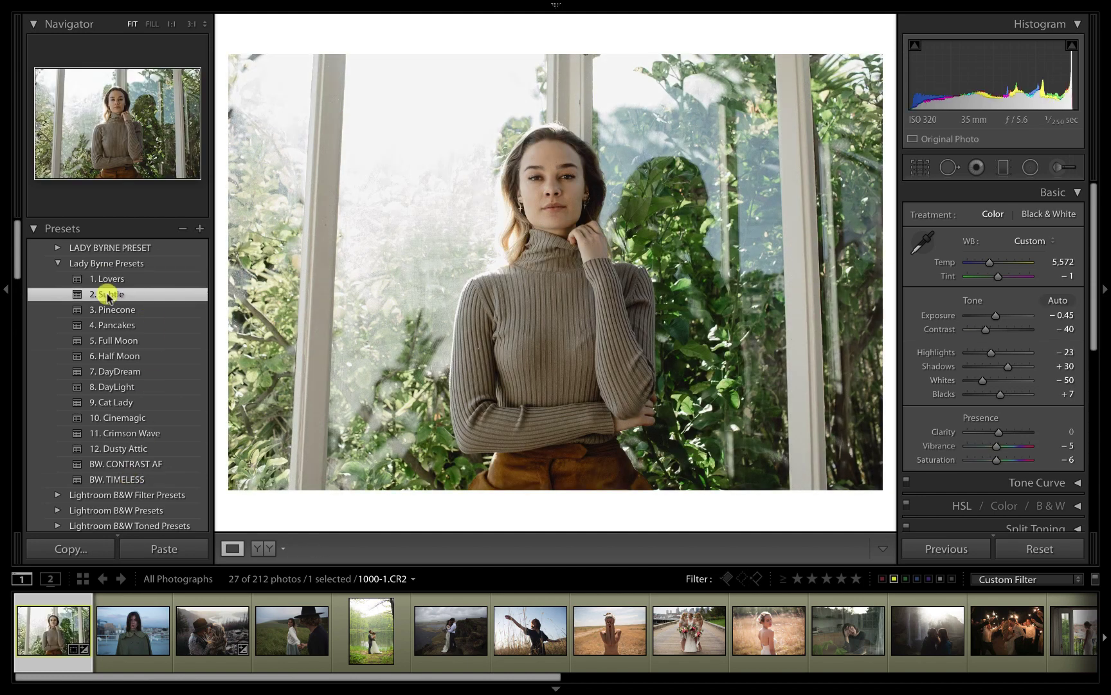
left_click(108, 312)
left_click(106, 326)
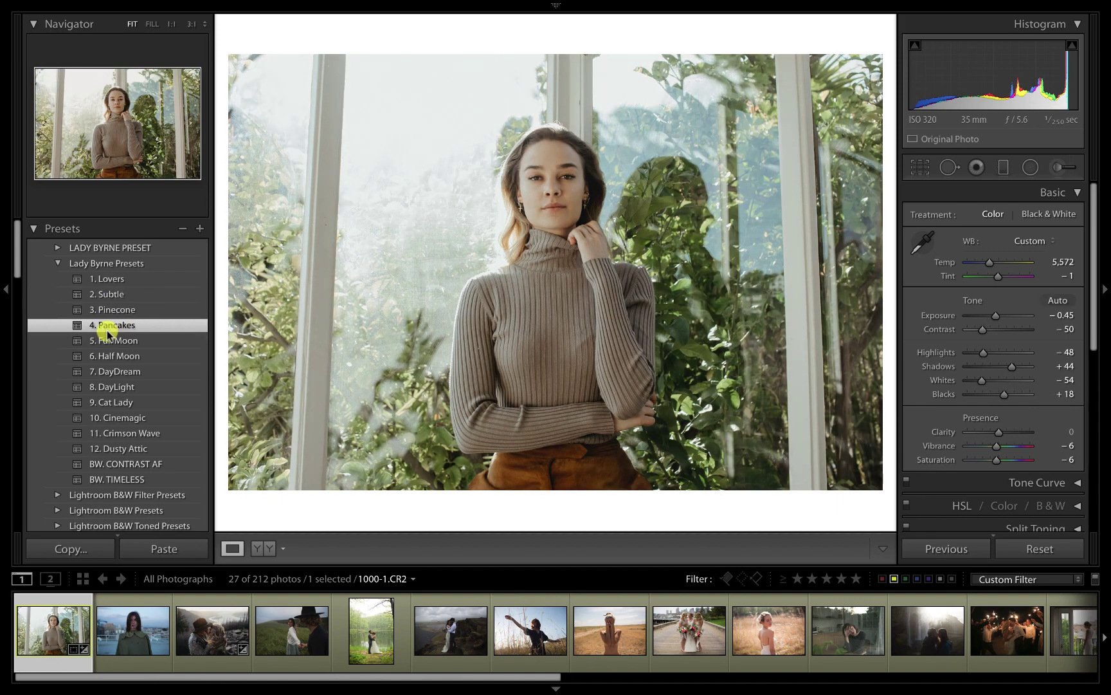
left_click(110, 342)
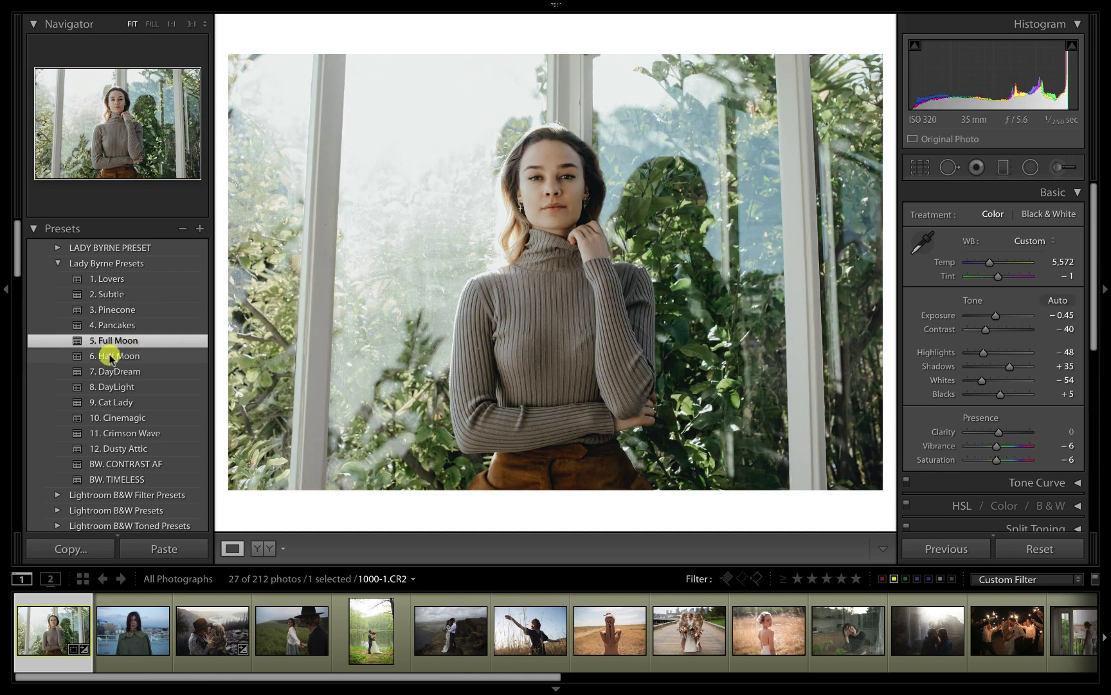
left_click(110, 357)
left_click(110, 373)
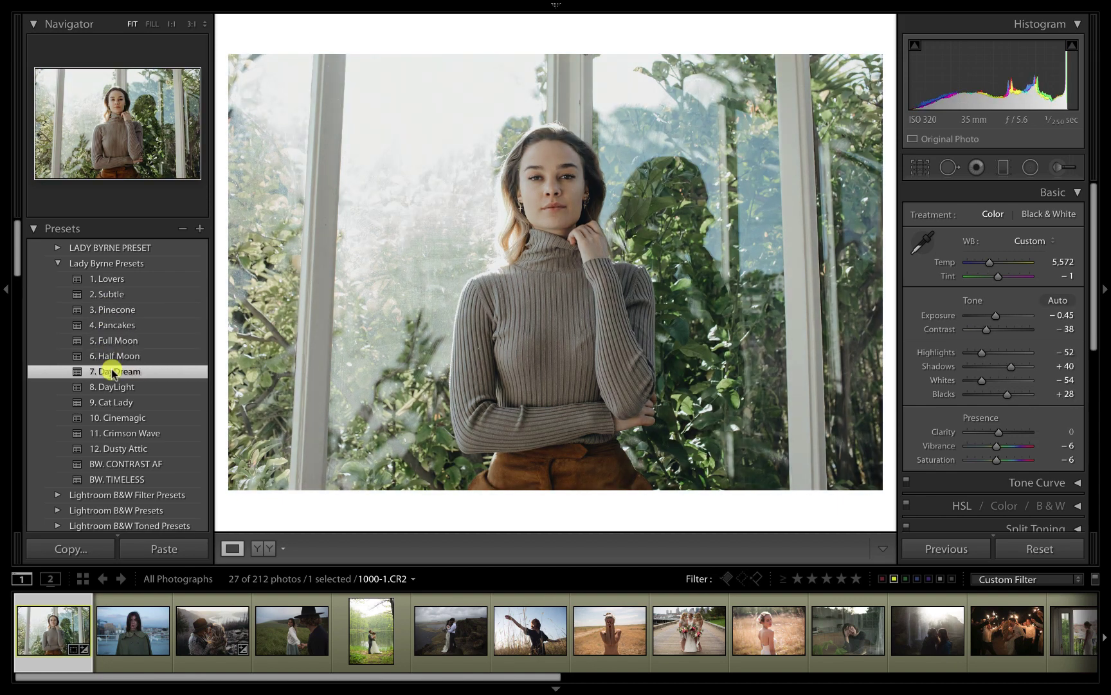
left_click(116, 388)
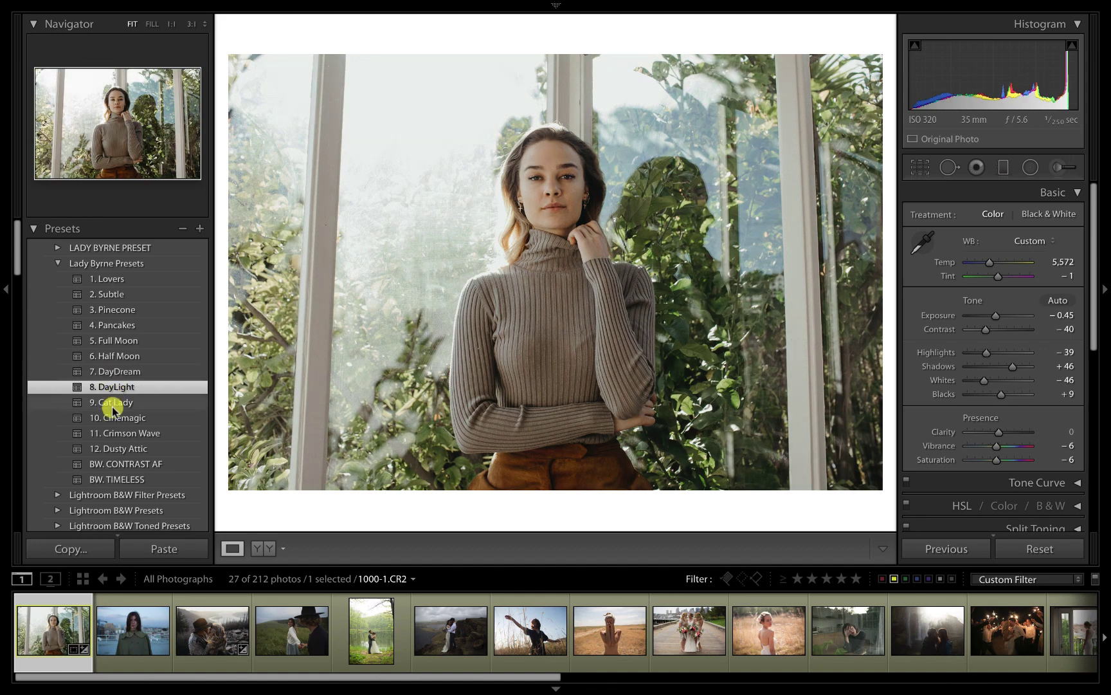
Step: Try 9. Cat Lady through BW. CONTRAST AF, reapply BW. TIMELESS, and open rooftop portrait 1000.CR2
left_click(112, 403)
left_click(113, 419)
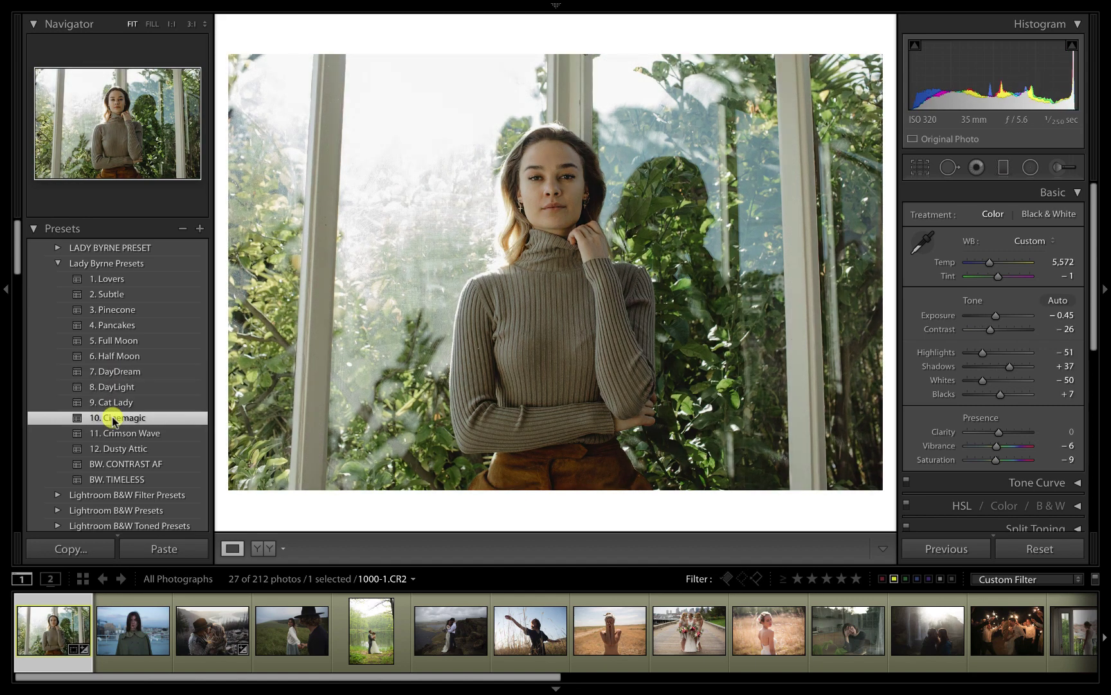
left_click(113, 433)
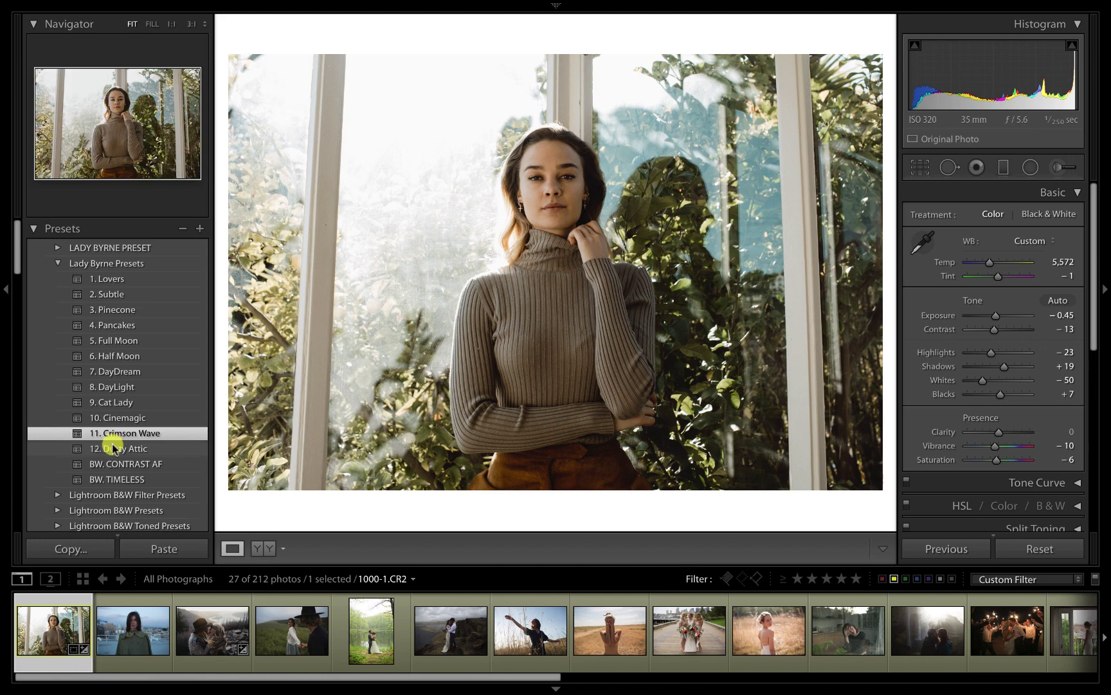
left_click(113, 448)
left_click(116, 466)
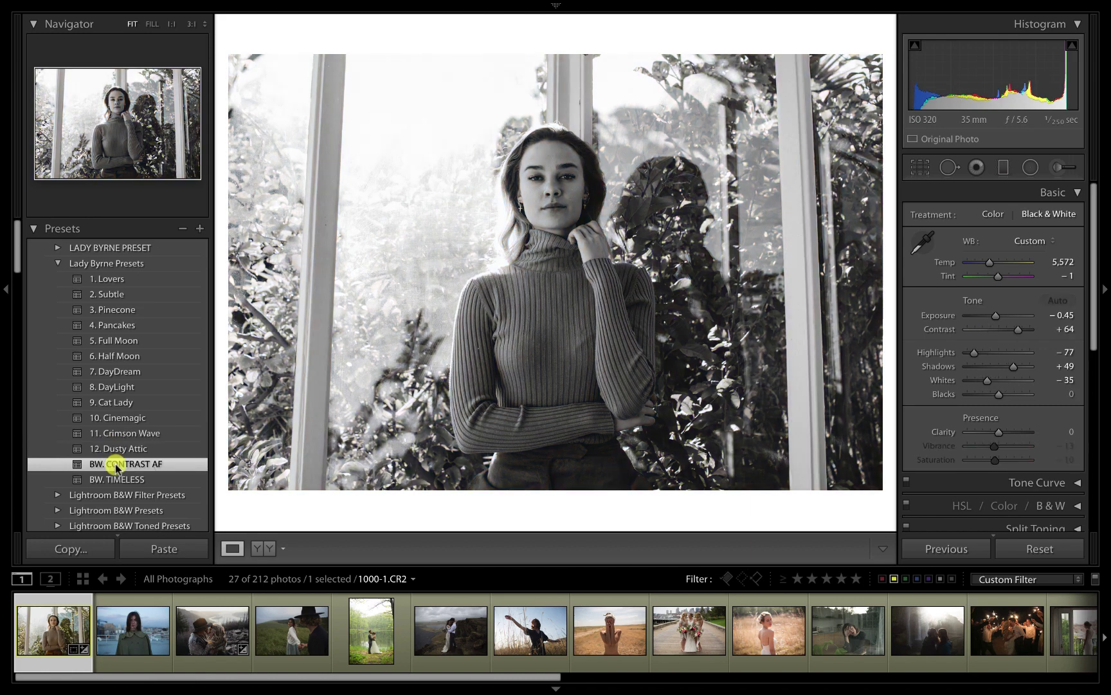
left_click(118, 481)
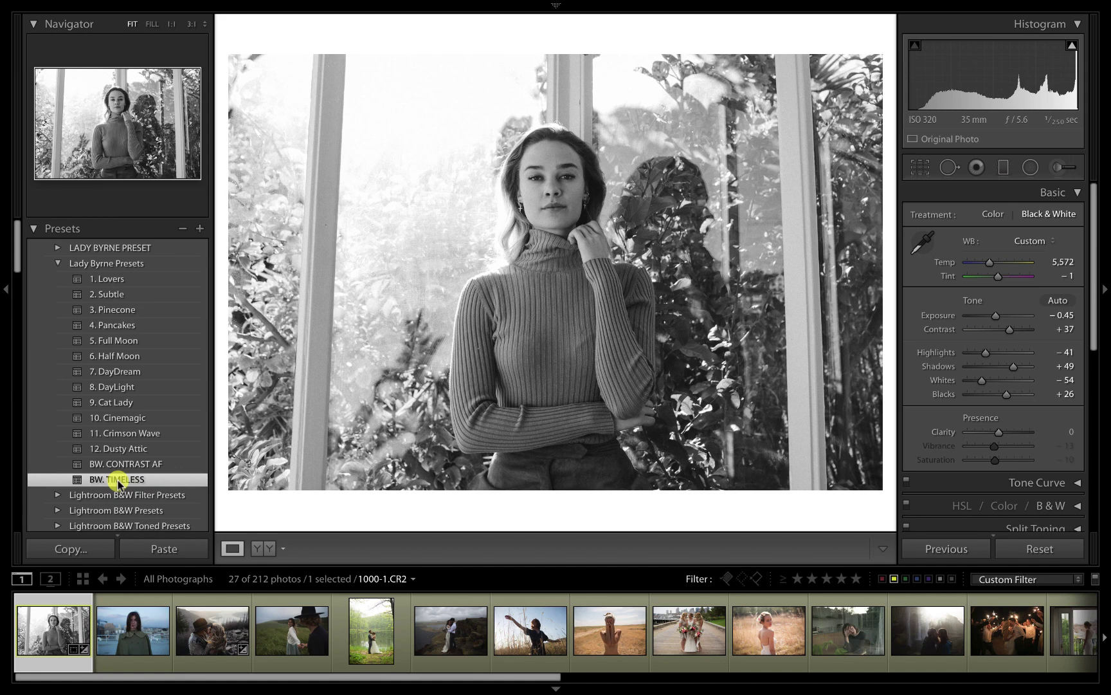
left_click(131, 628)
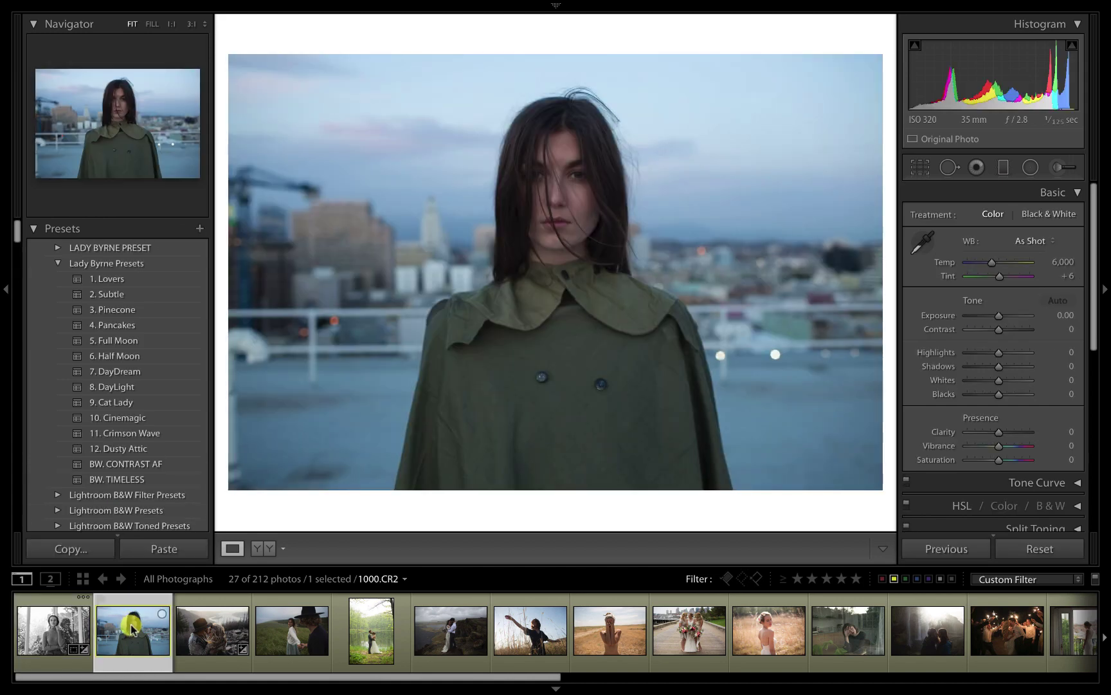
Step: Apply 1. Lovers to 1000.CR2 and compare it with the unedited original
left_click(121, 285)
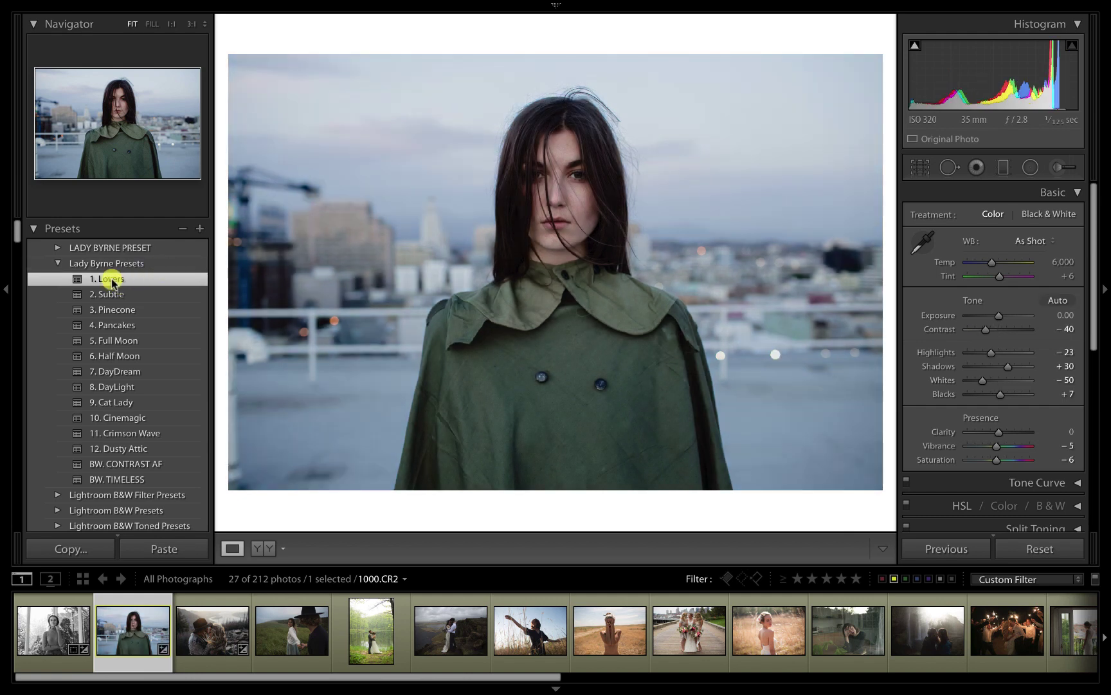
key("backslash")
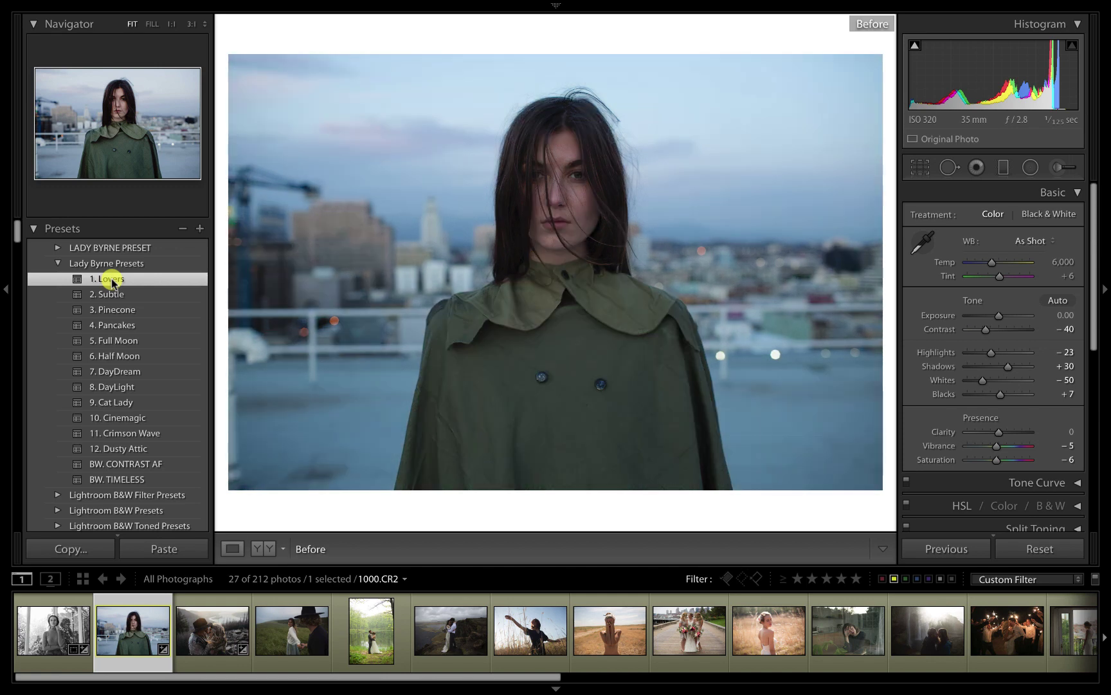
key("backslash")
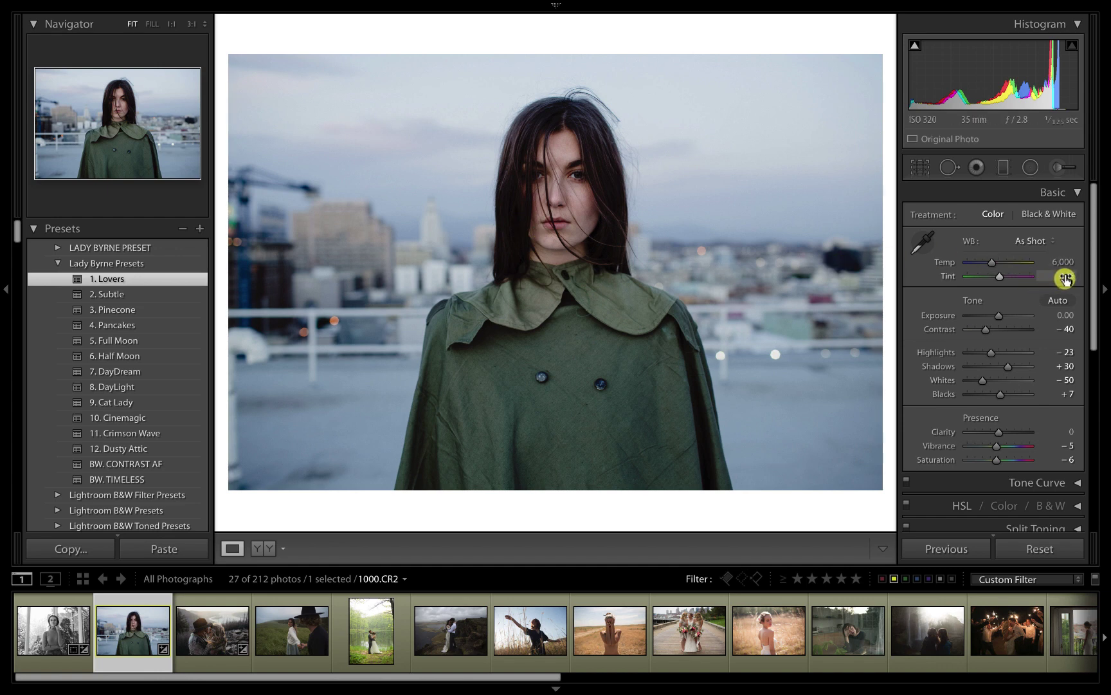
Step: Enter a Tint of 2, then nudge it down by one
left_click(1065, 277)
type("2")
key("Return")
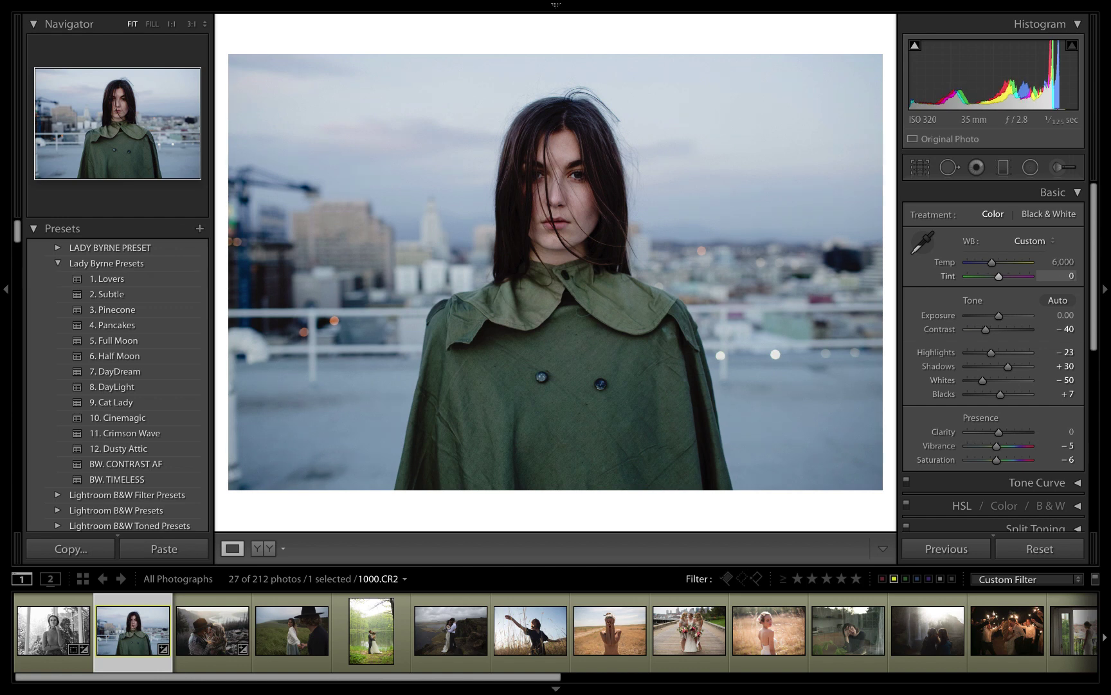
key("Down")
Step: Set Temp to 6,071, warm it further to 6,318, and drag Tint to −6
left_click(1061, 262)
type("6071")
key("Return")
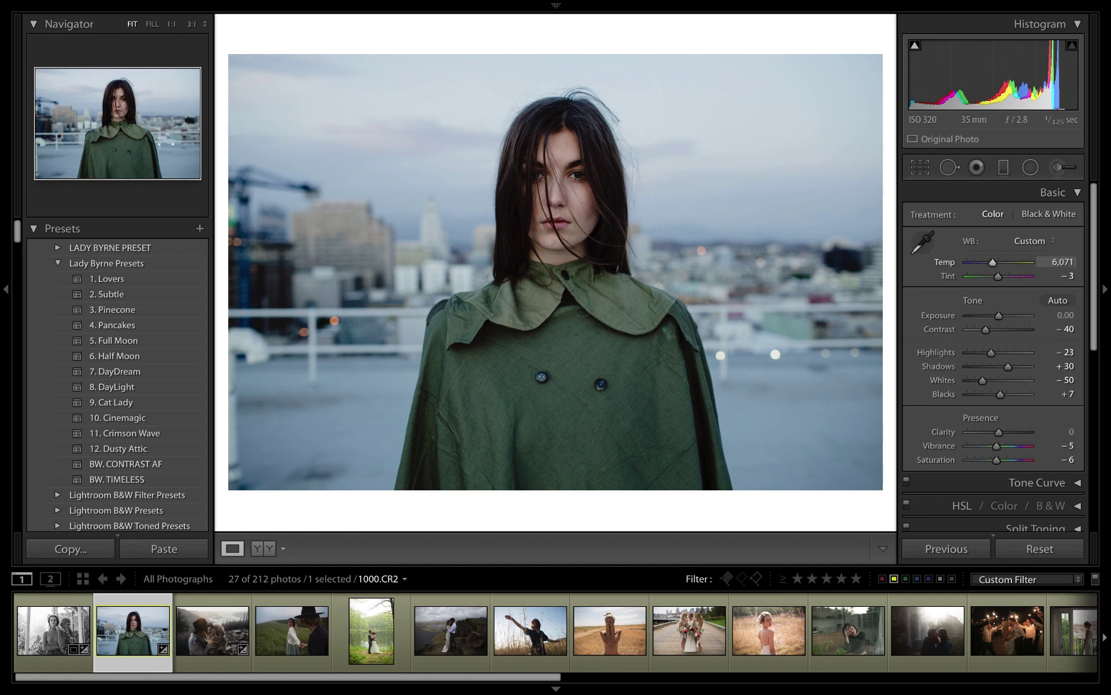
left_click(1056, 261)
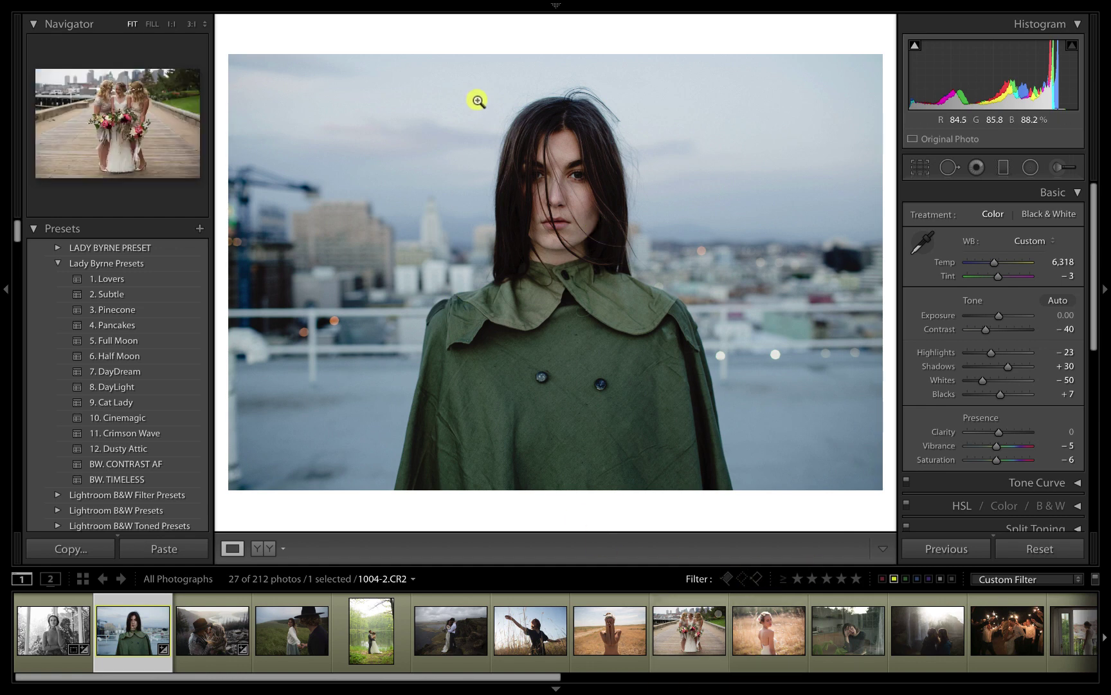
key("backslash")
key("backslash")
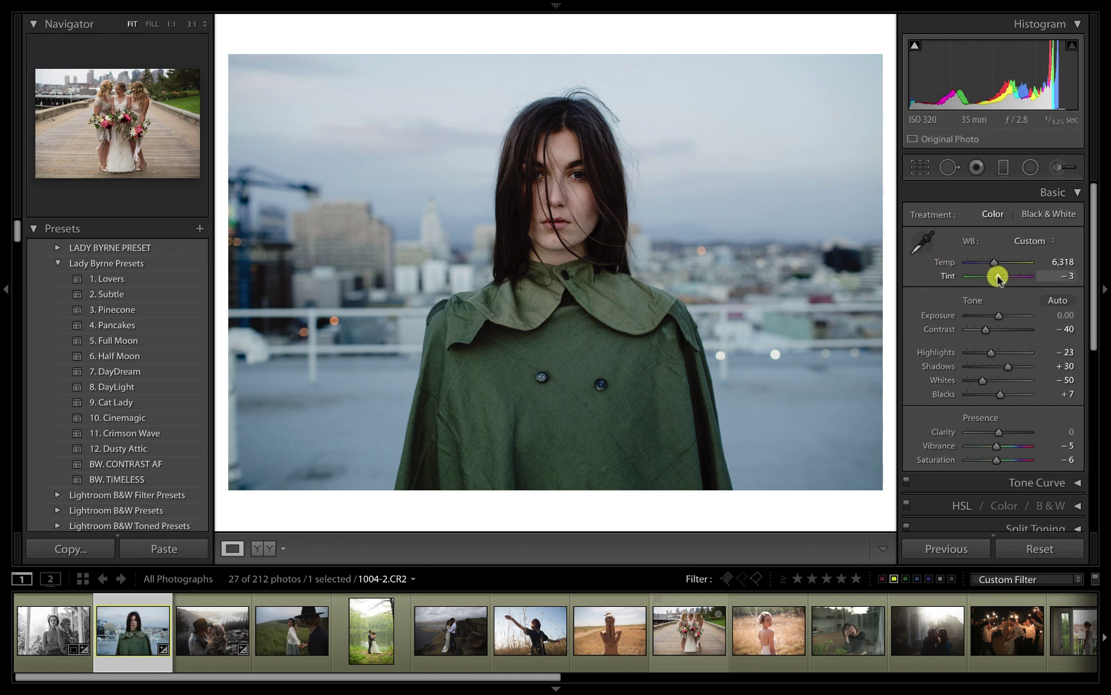
left_click_drag(999, 278, 997, 278)
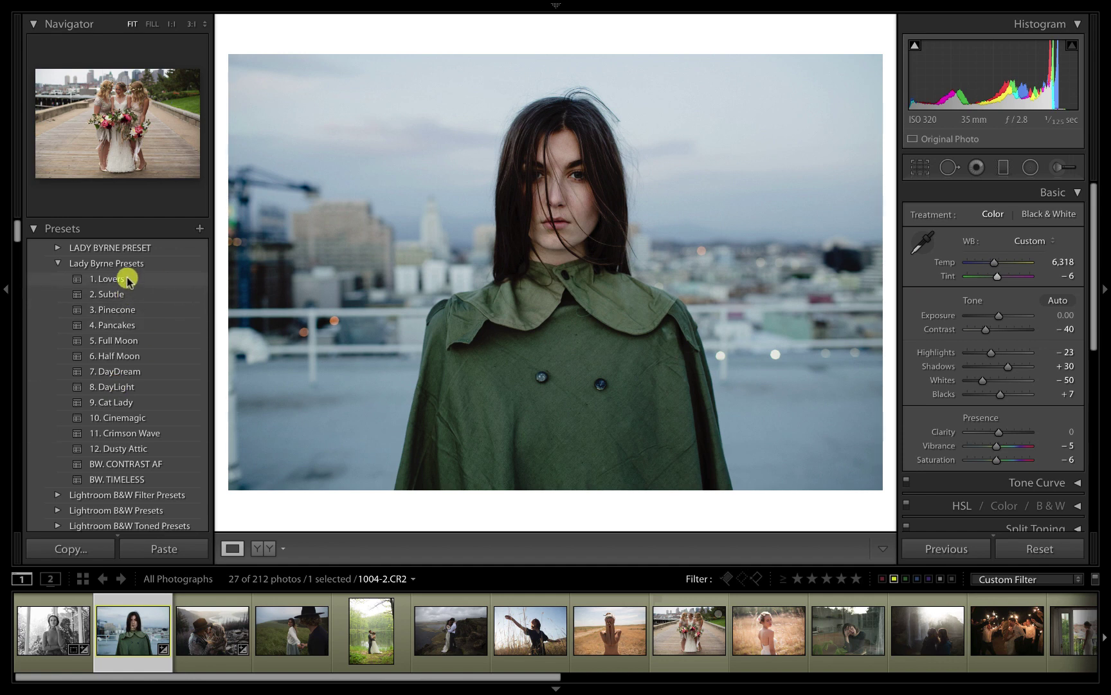
Step: Try 2. Subtle and 3. Pinecone with exposure −0.30, then 4. Pancakes, comparing before/after
left_click(122, 296)
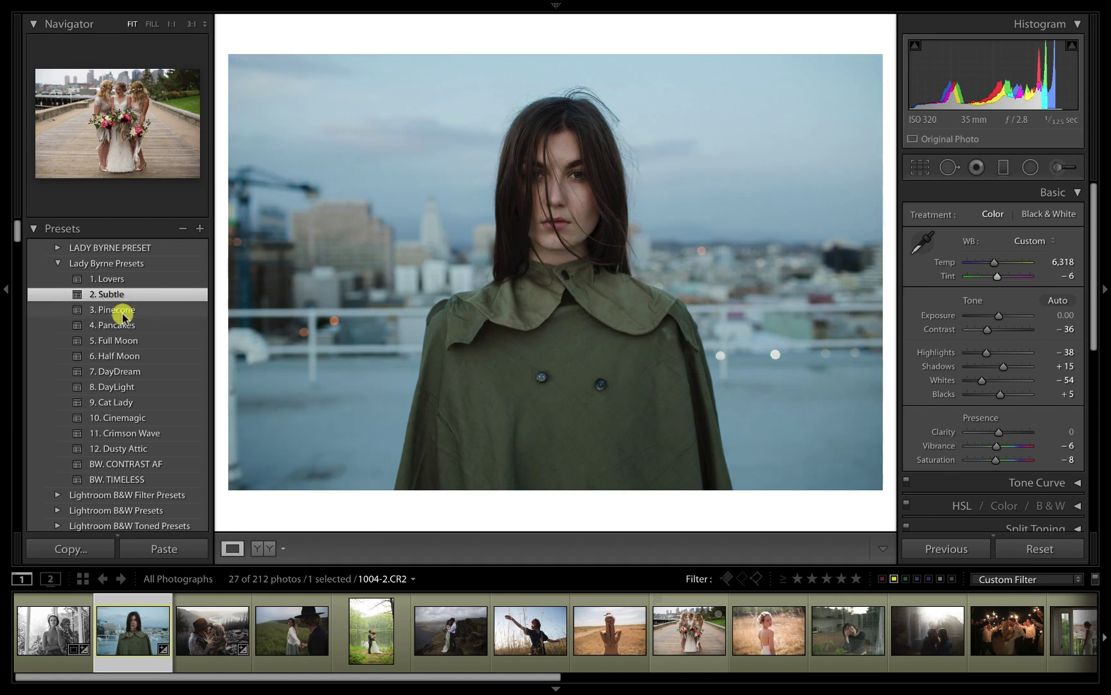
left_click(122, 311)
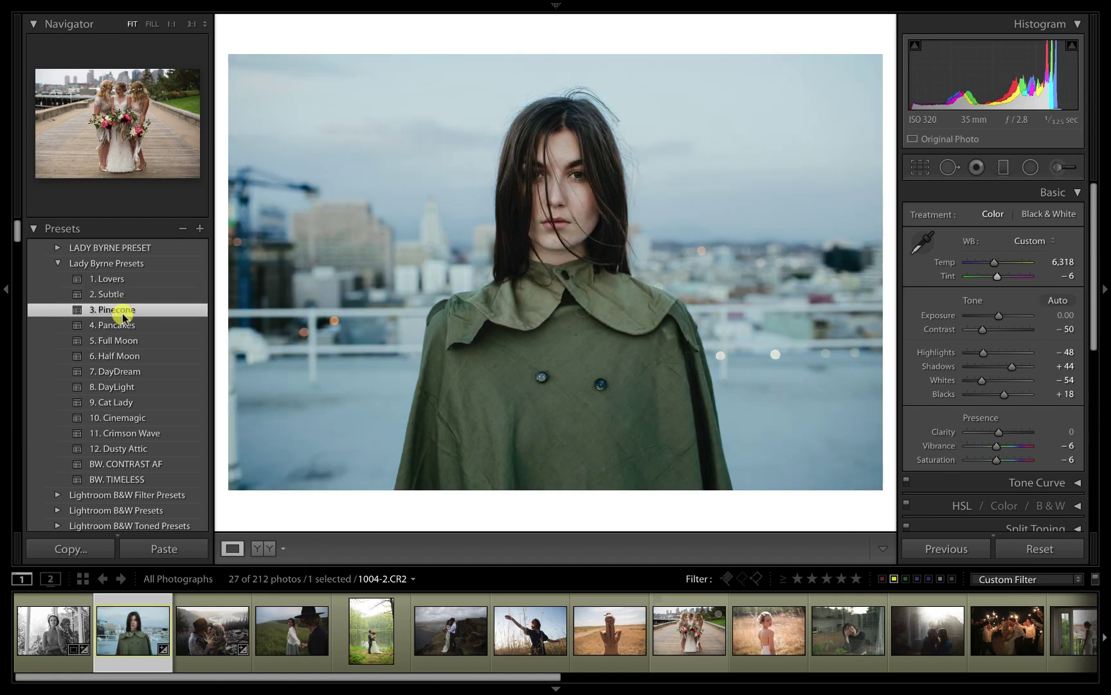
key("minus")
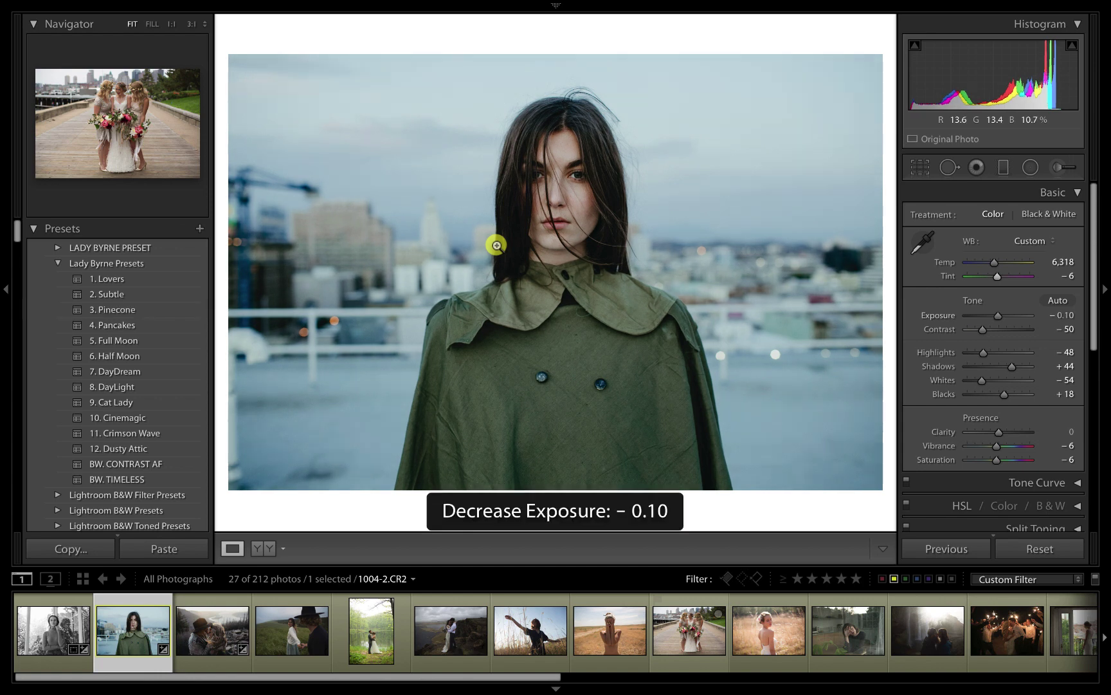
key("minus")
key("minus")
key("backslash")
key("backslash")
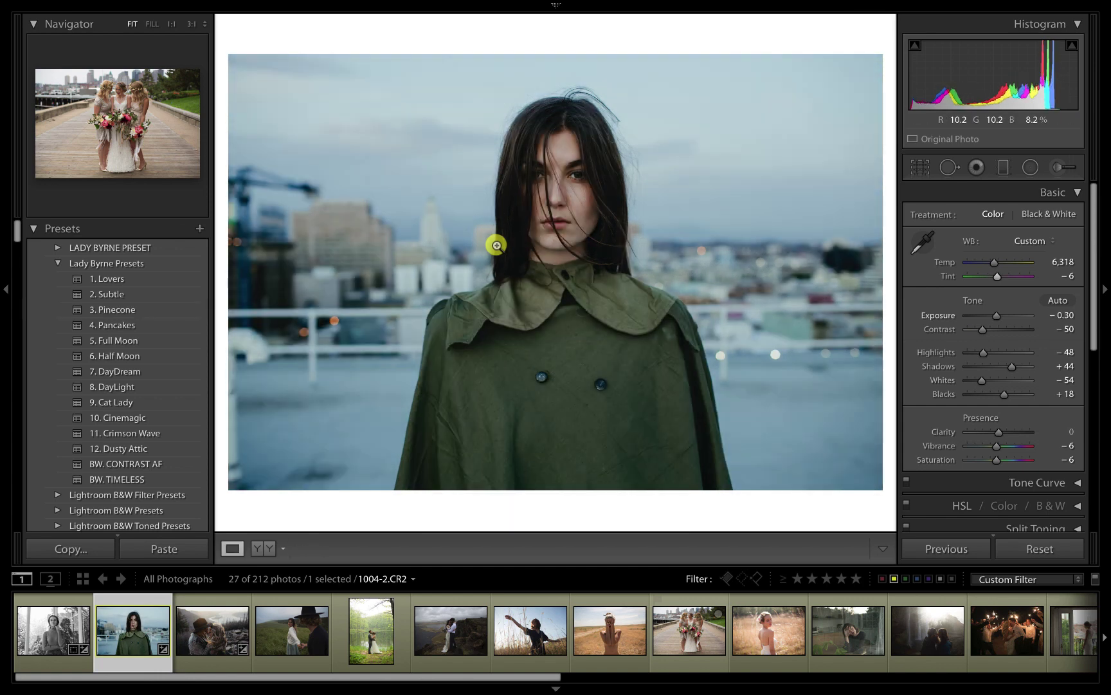
left_click(137, 326)
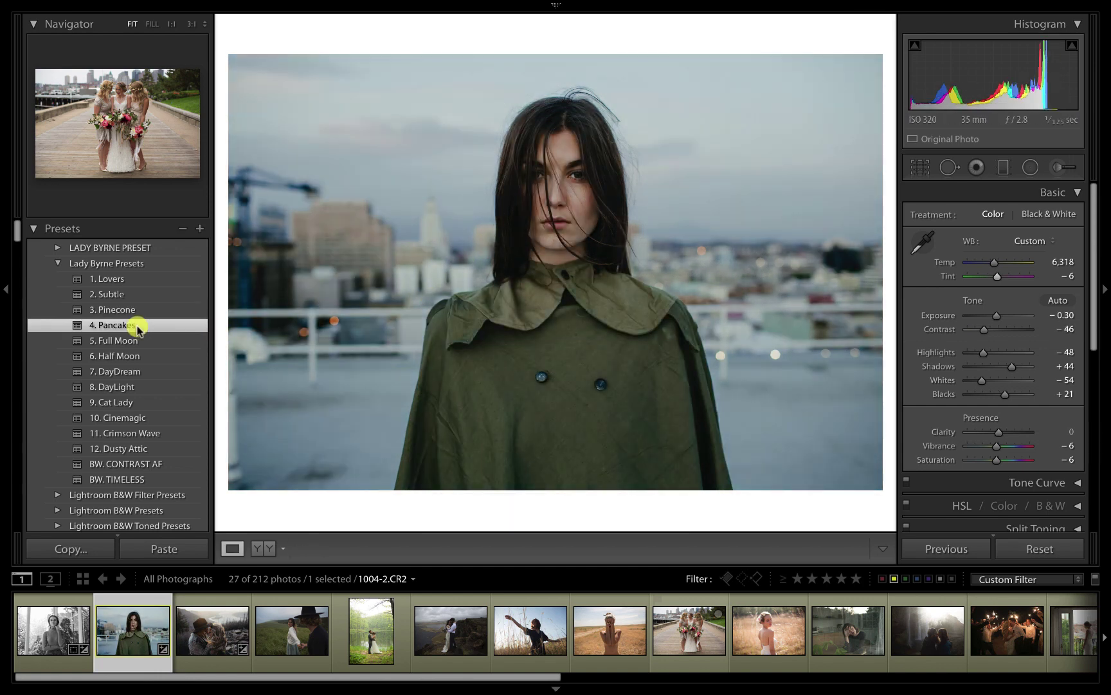
key("backslash")
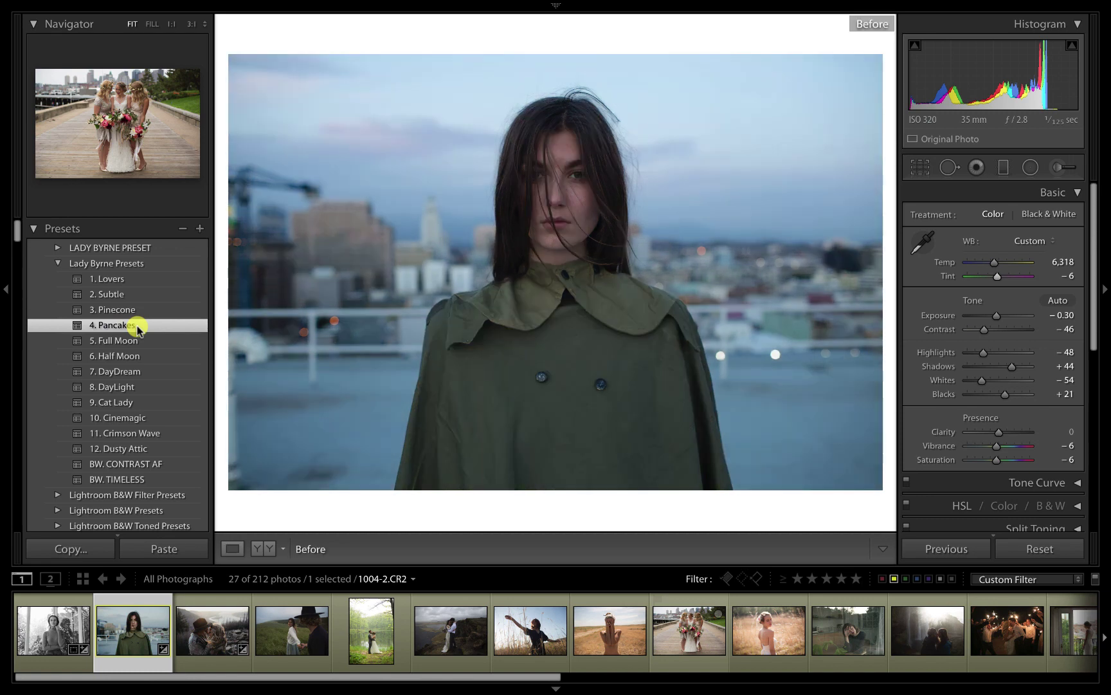
key("backslash")
Step: Try 5. Full Moon at exposure 0.00, then 6. Half Moon at −0.20
left_click(138, 341)
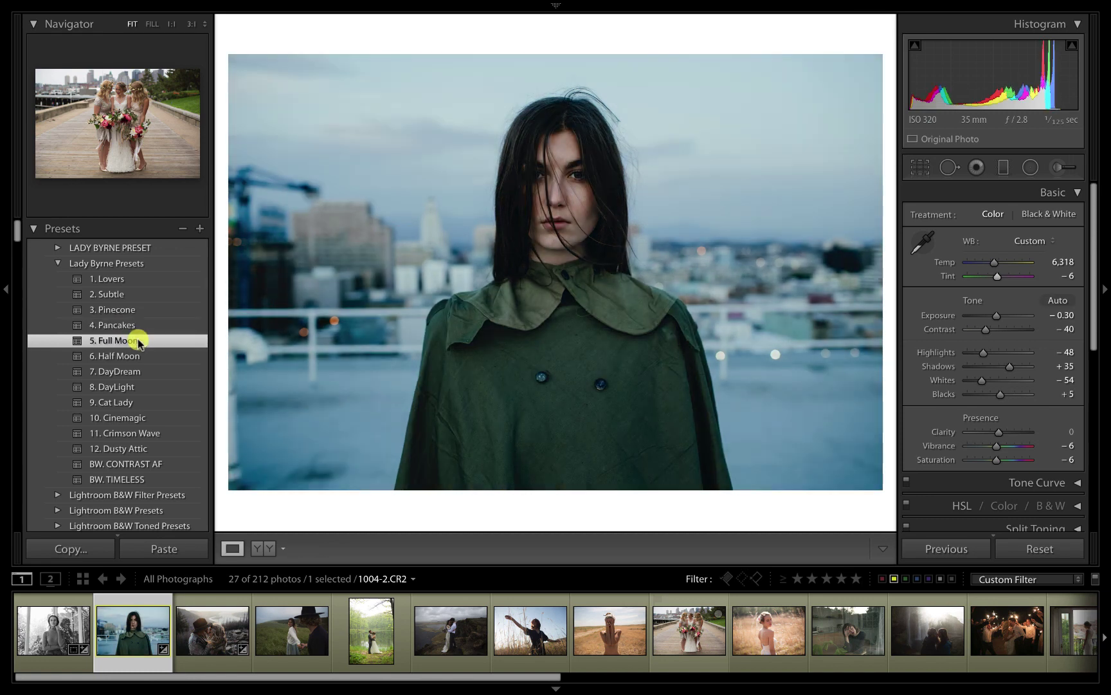
key("equal")
key("equal")
key("backslash")
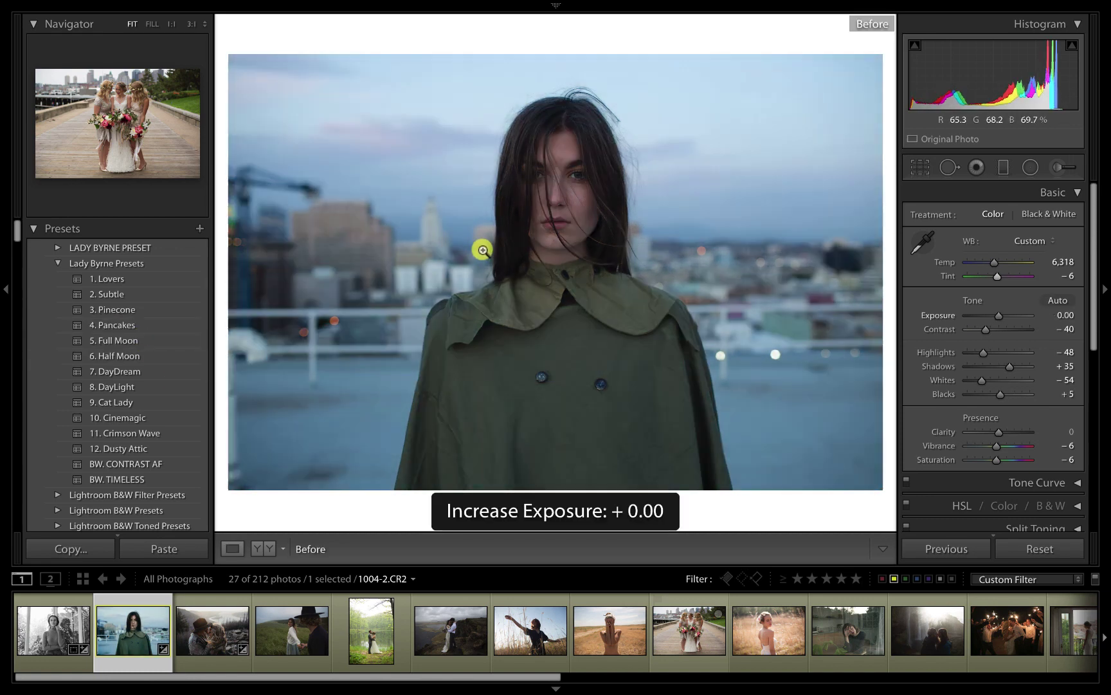
key("backslash")
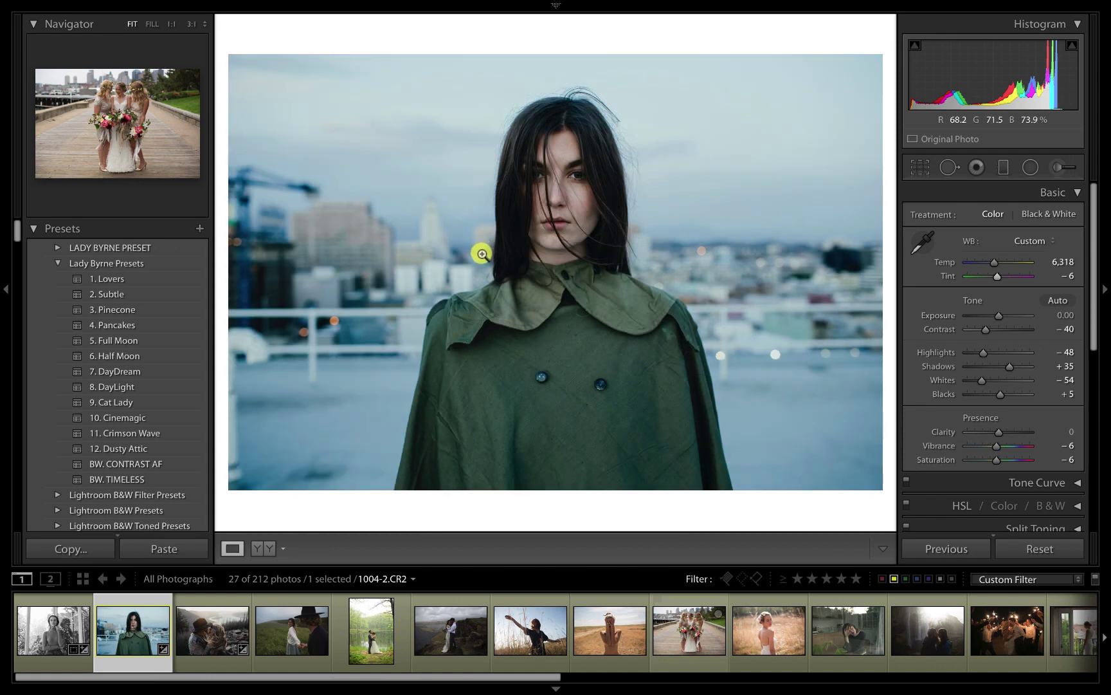
left_click(135, 355)
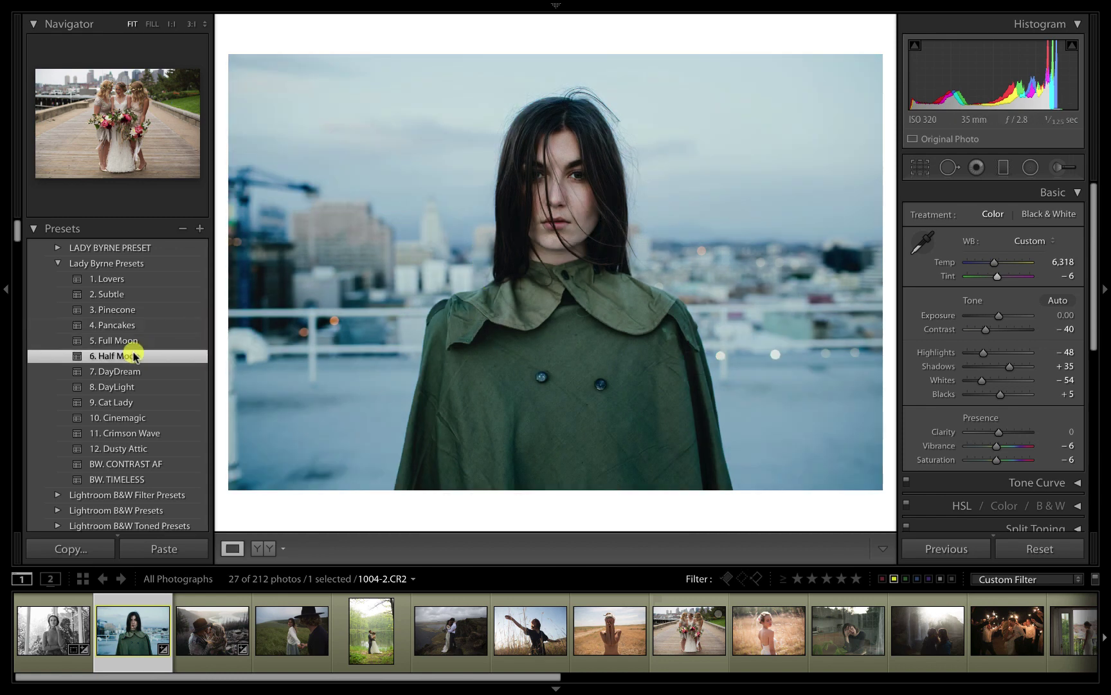
key("minus")
key("minus")
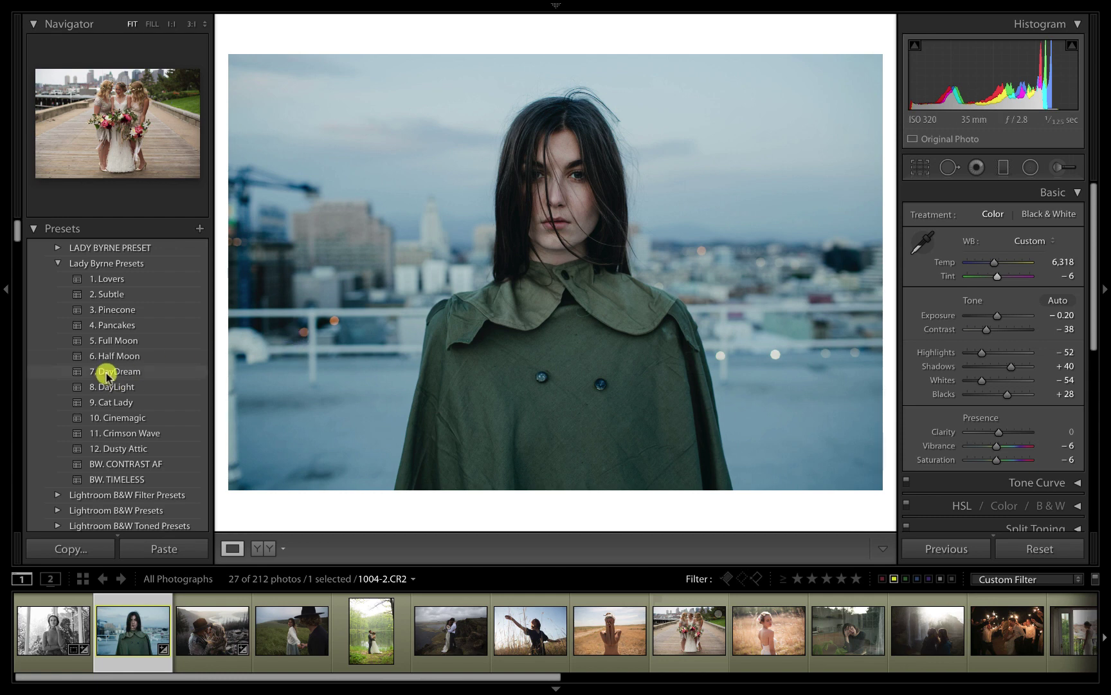
Step: Try 7. DayDream at exposure 0.00, then apply 8. DayLight at −0.20
left_click(106, 371)
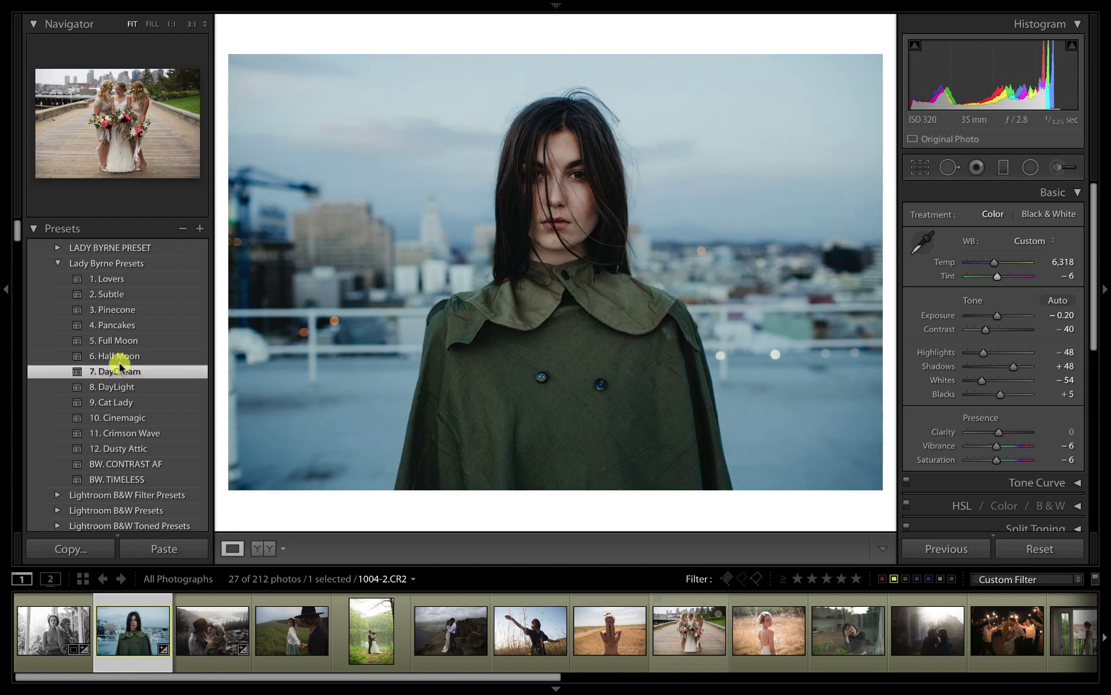
key("equal")
key("equal")
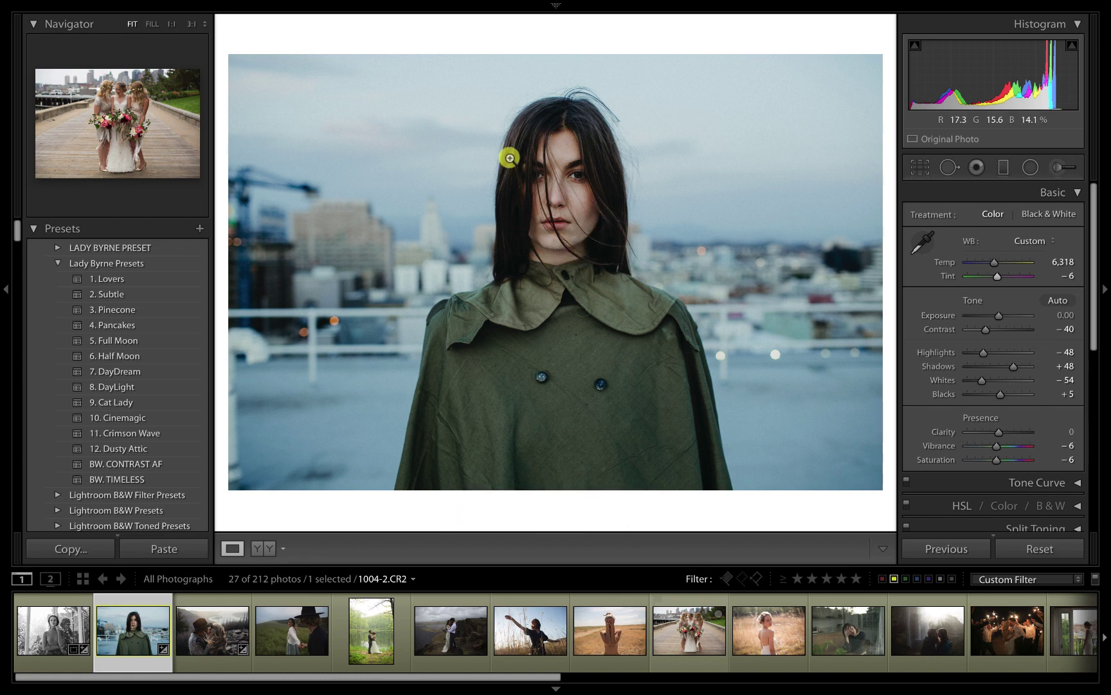
left_click(120, 388)
key("minus")
key("minus")
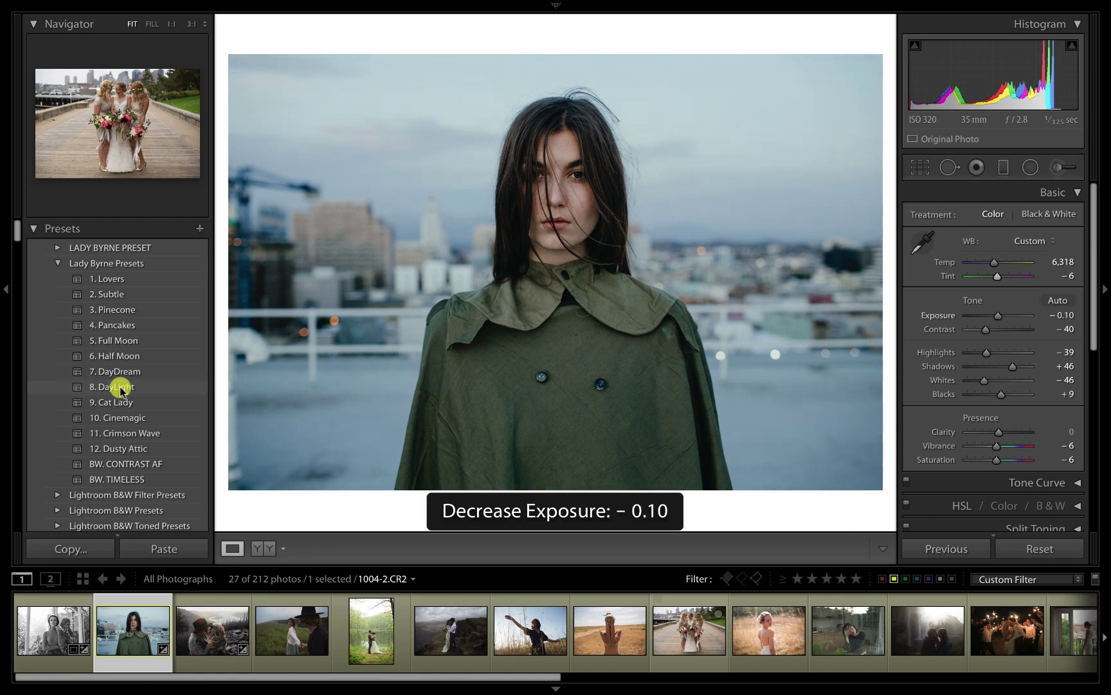
key("backslash")
key("backslash")
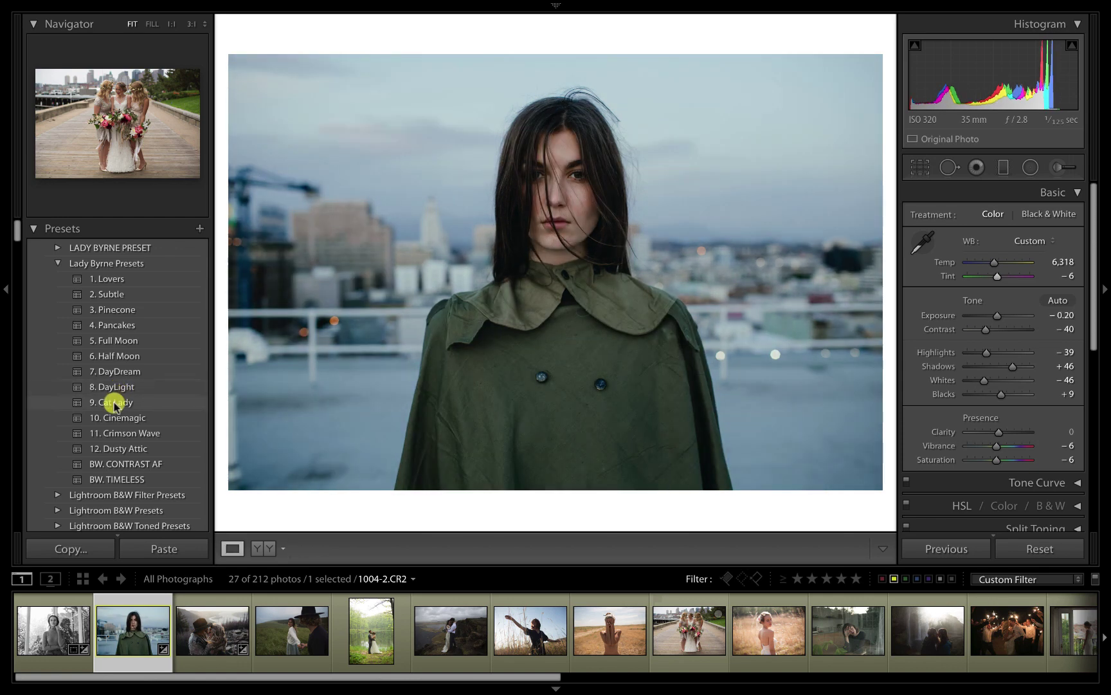
Step: Apply 9. Cat Lady, raise exposure back to 0.00, and compare with the original
left_click(114, 403)
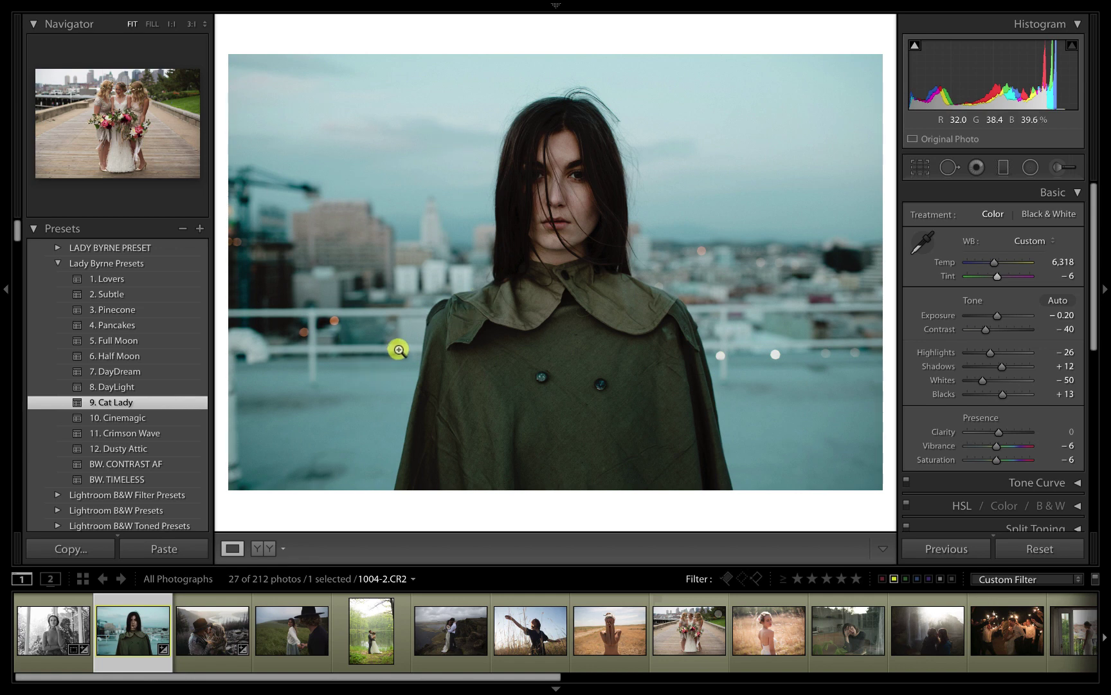
key("backslash")
key("backslash")
key("equal")
key("equal")
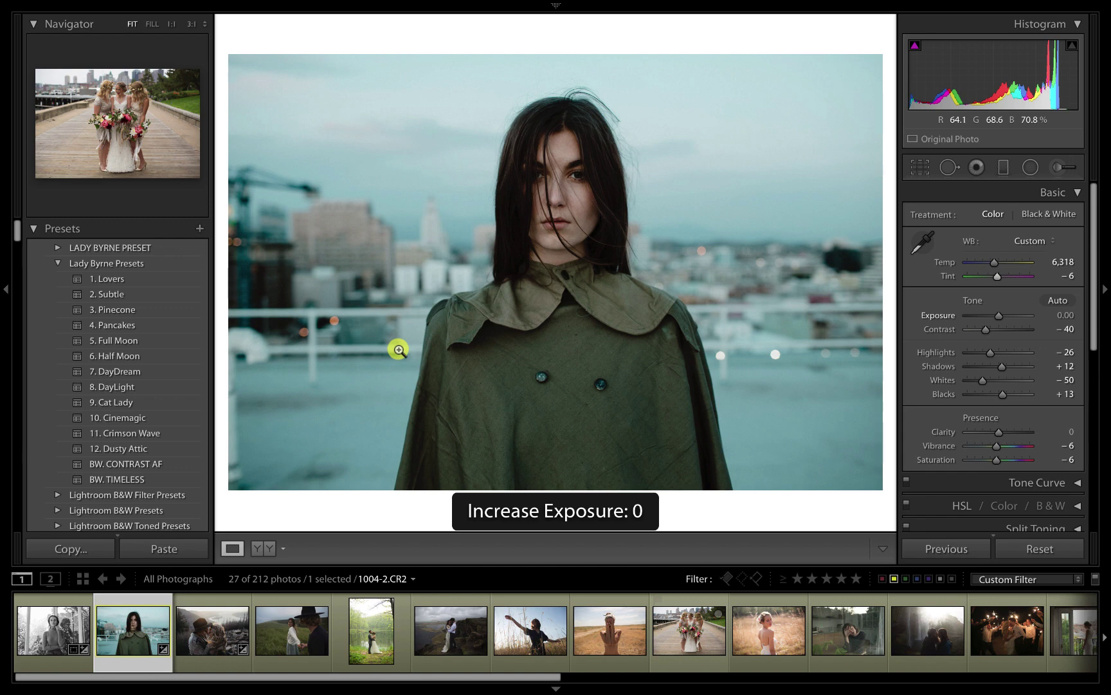
key("backslash")
key("backslash")
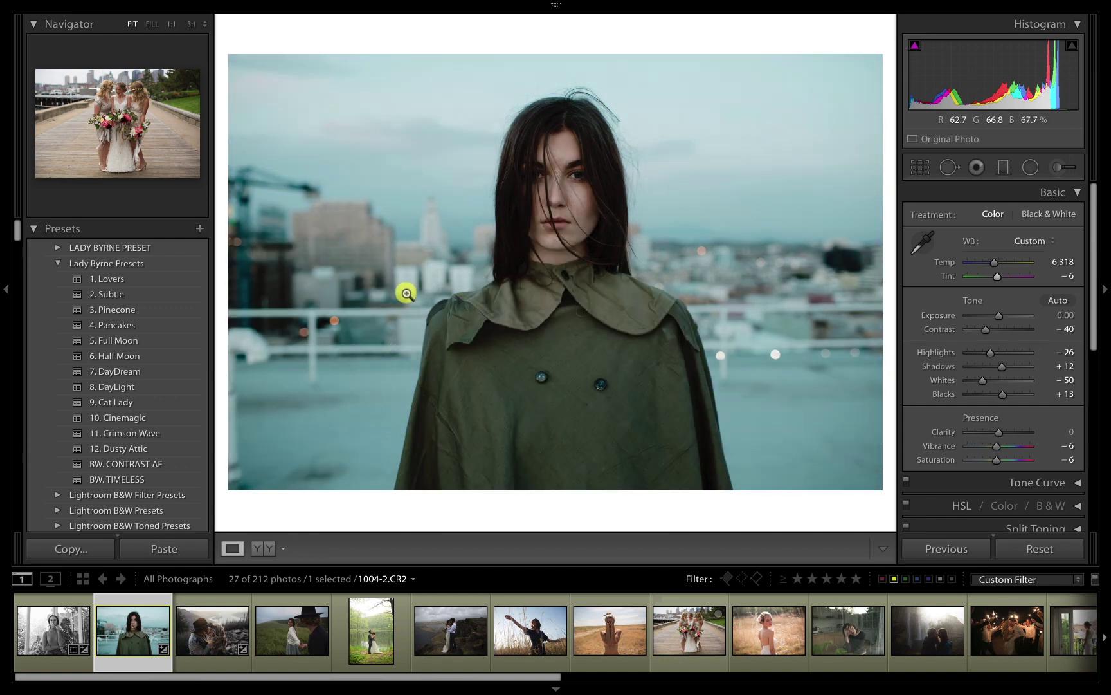
key("backslash")
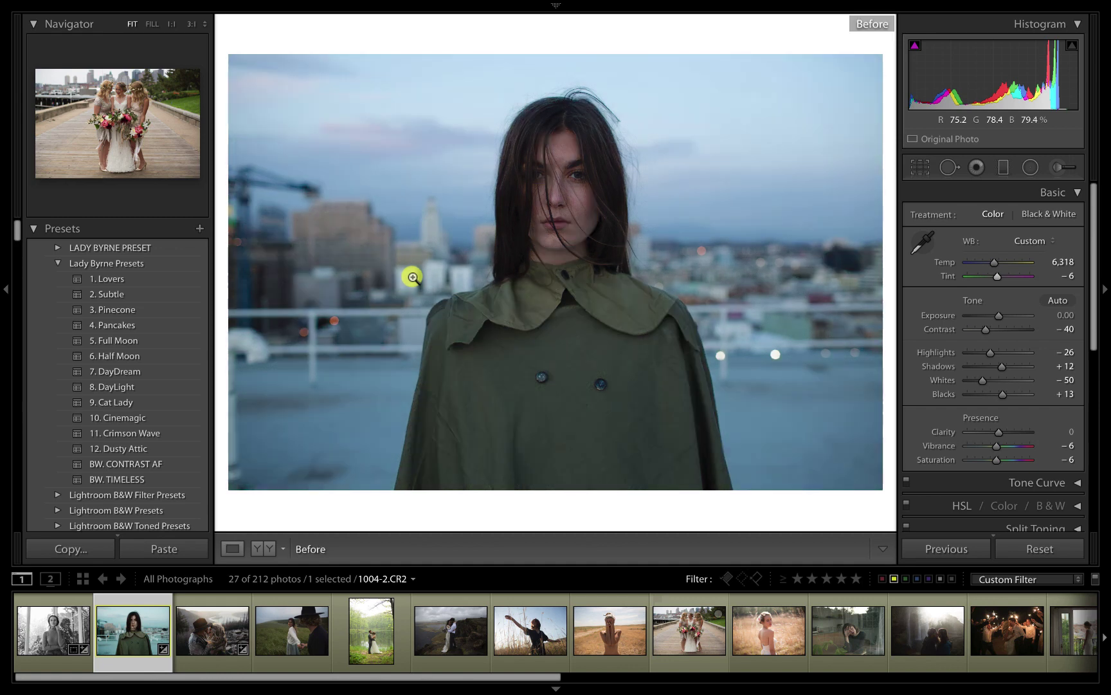
key("backslash")
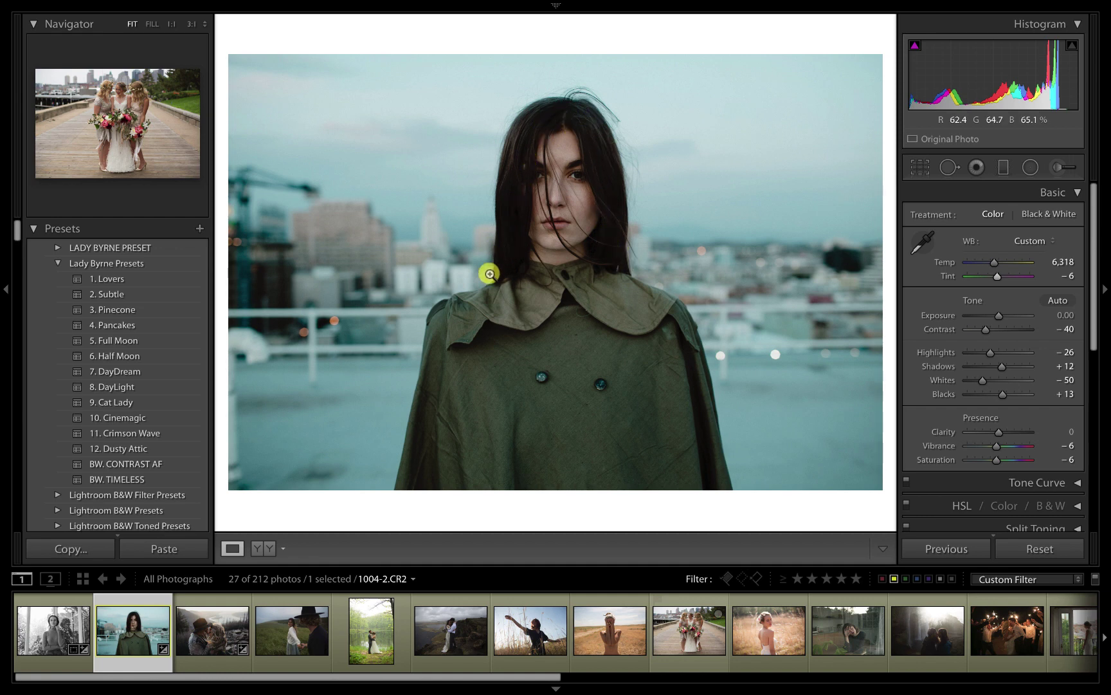
Step: Try 10. Cinemagic, 11. Crimson Wave and 12. Dusty Attic, then apply BW. CONTRAST AF
left_click(125, 417)
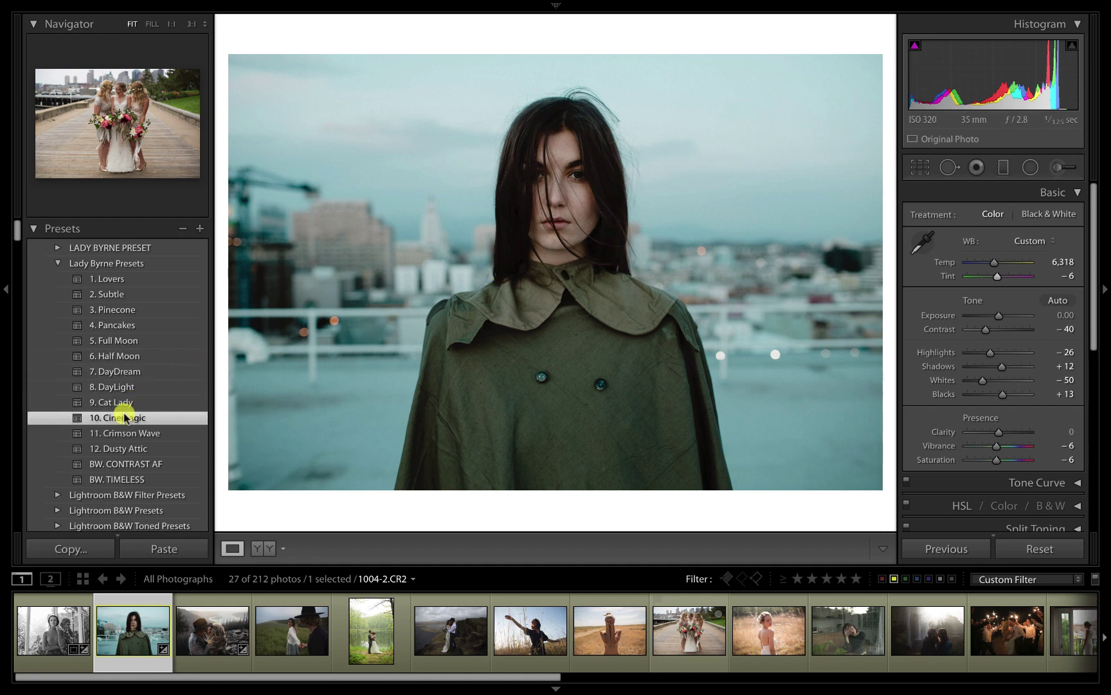
key("backslash")
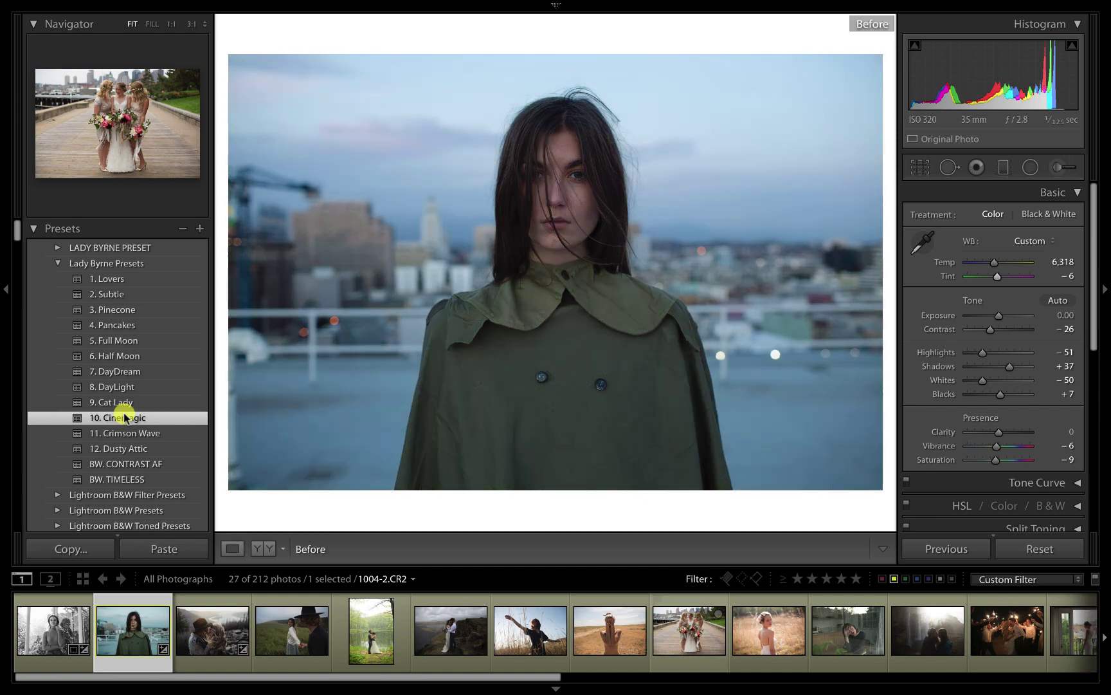
key("backslash")
left_click(124, 432)
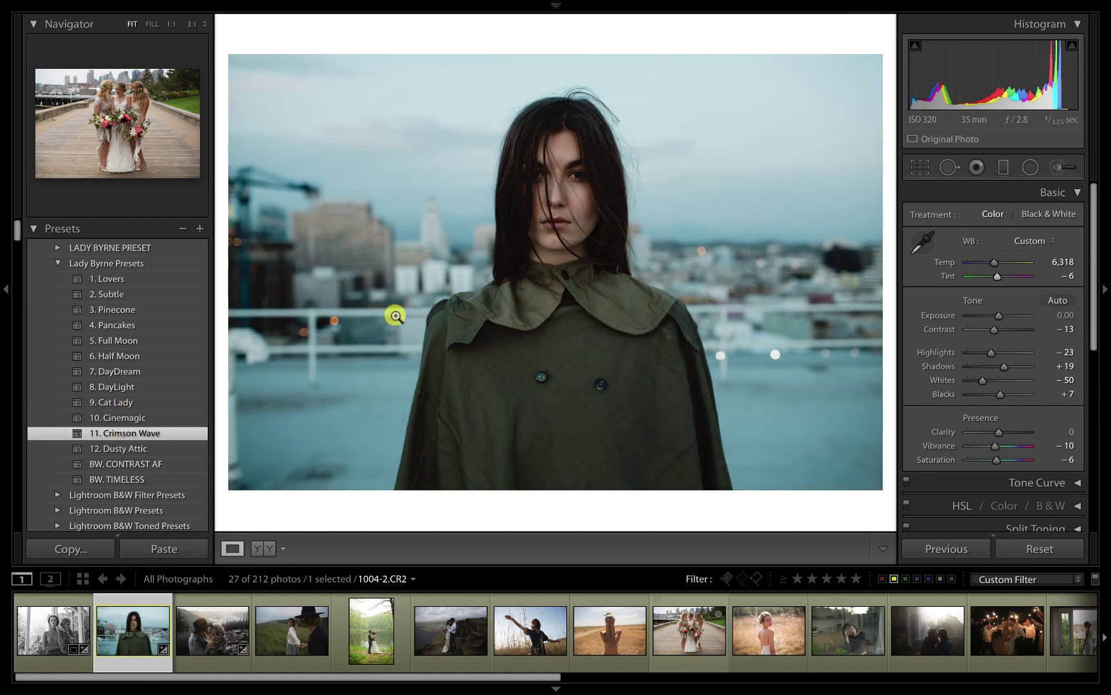
key("backslash")
key("backslash")
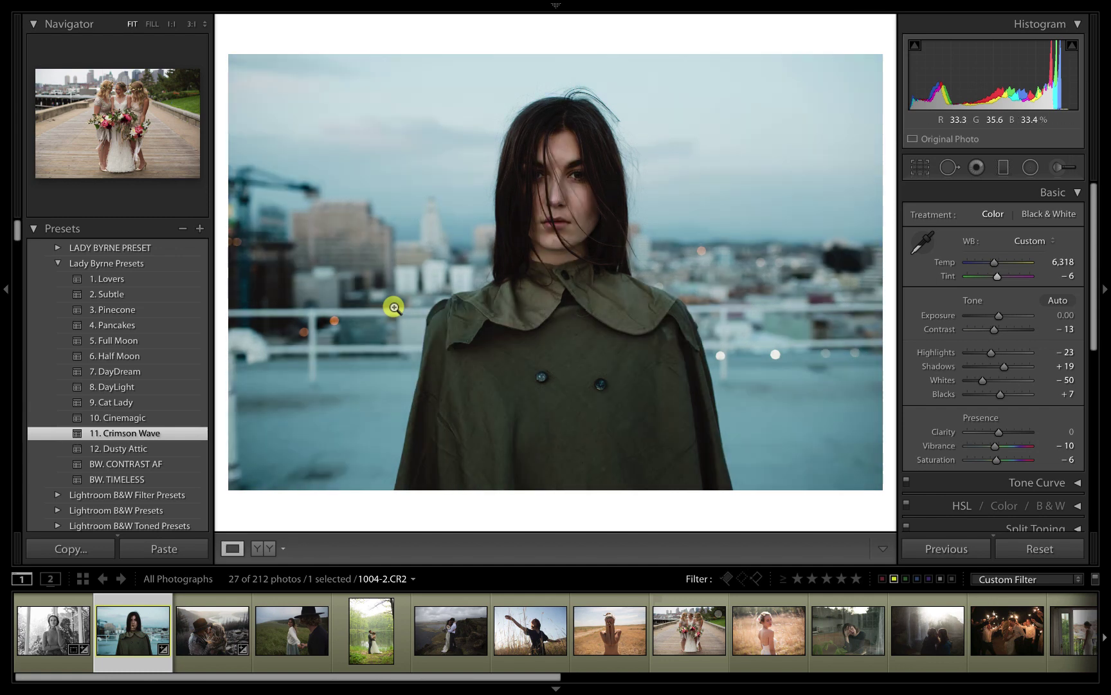
left_click(121, 450)
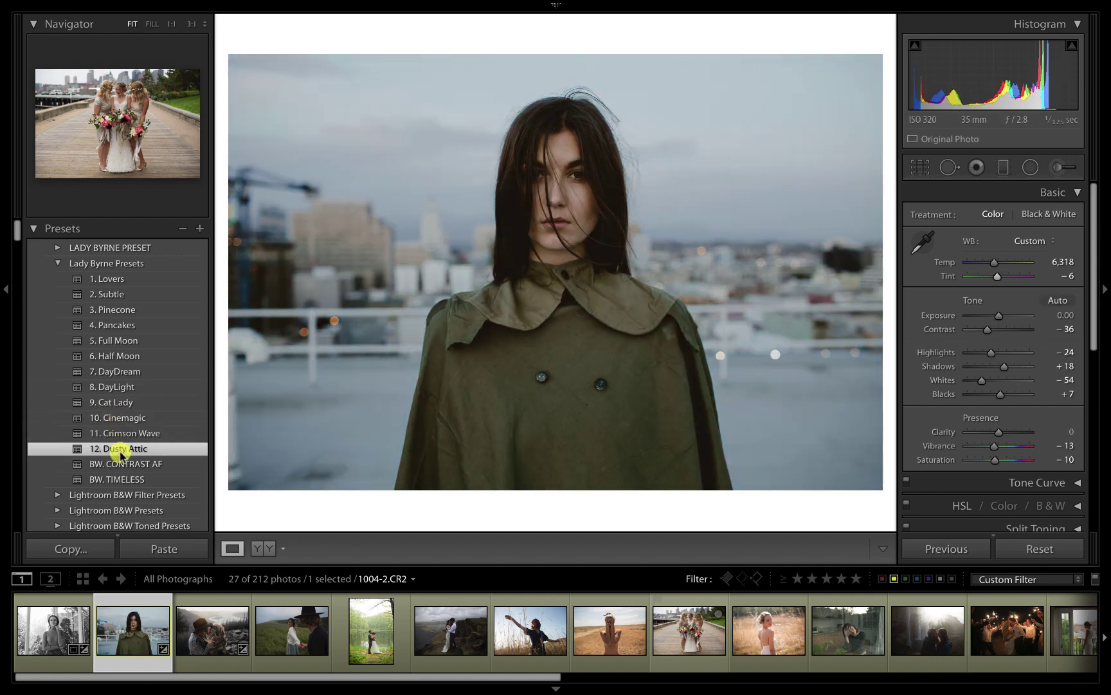
key("backslash")
key("backslash")
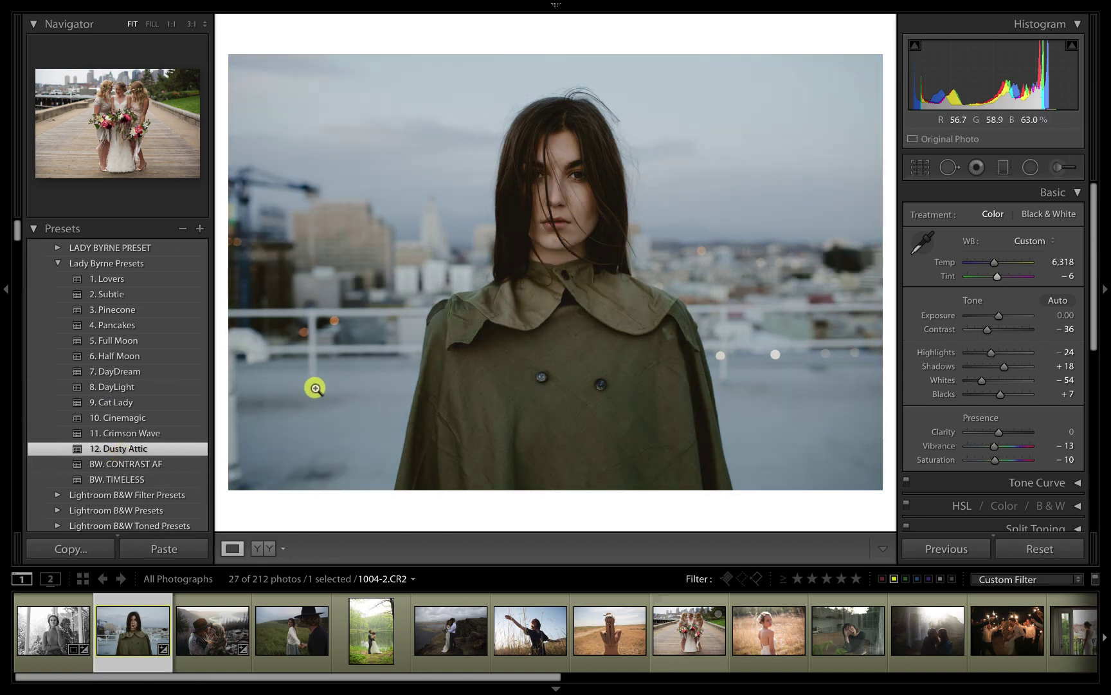
left_click(125, 466)
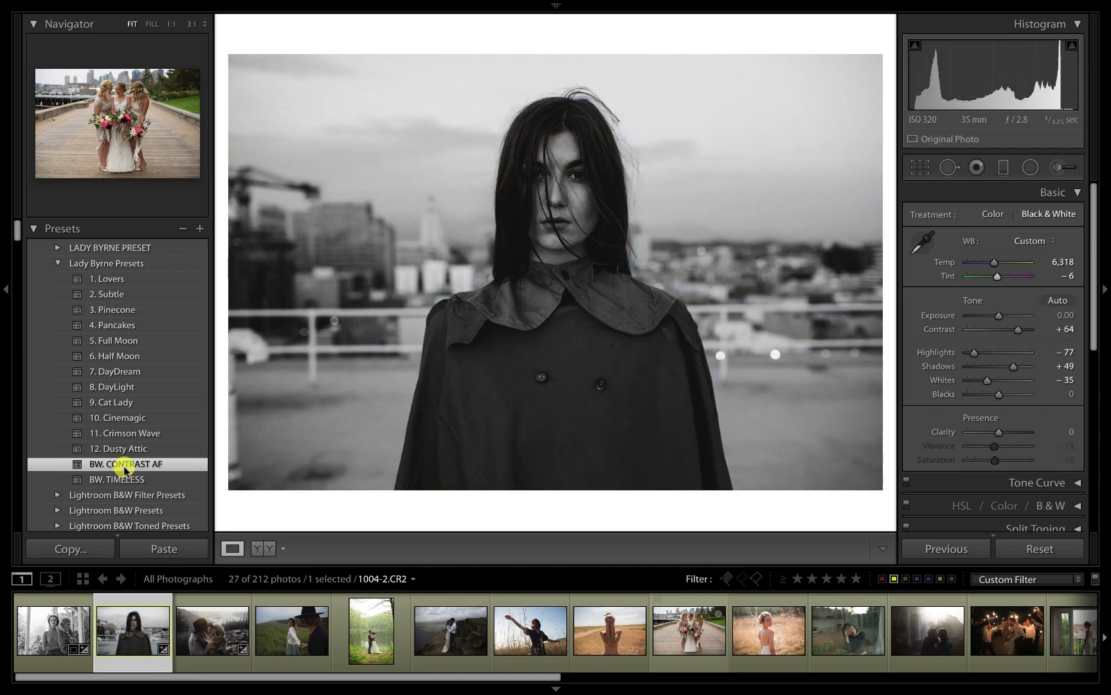
Step: Raise the rooftop portrait's exposure to +0.30, try BW. TIMELESS, then apply 1. Lovers and advance
key("equal")
key("equal")
key("equal")
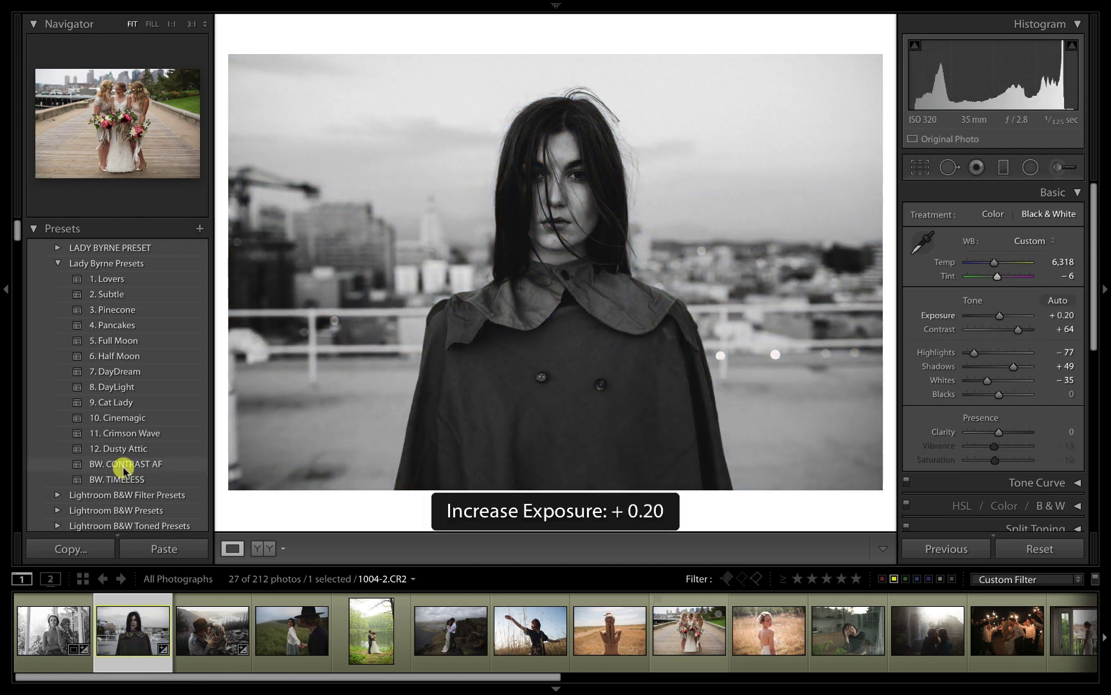
key("backslash")
key("backslash")
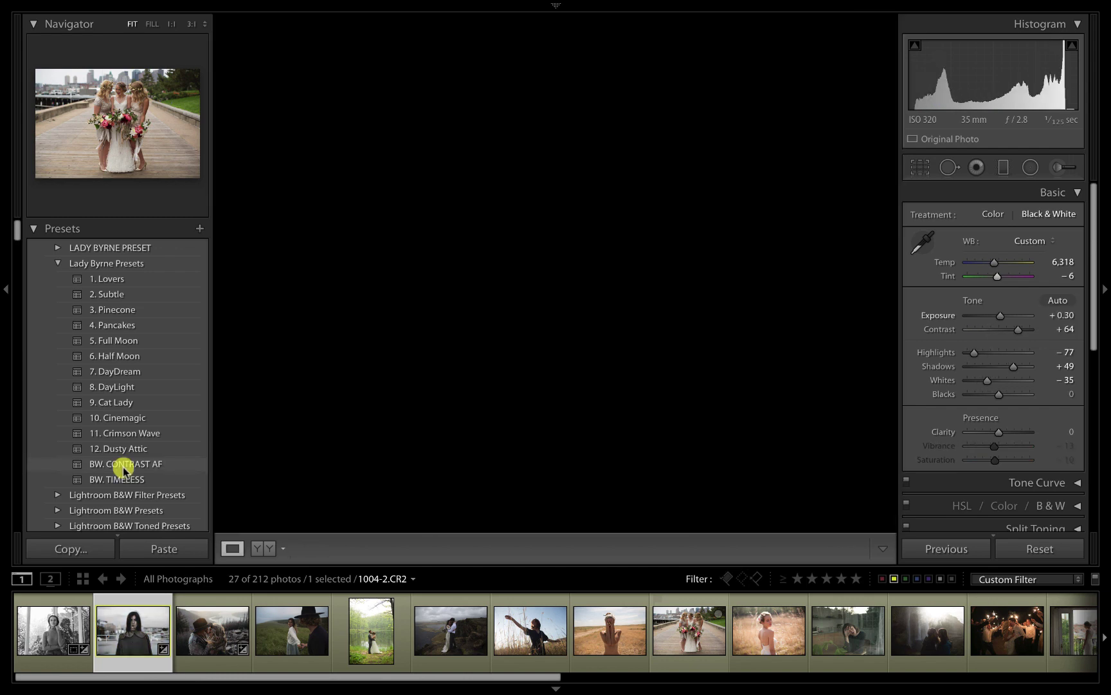
left_click(119, 478)
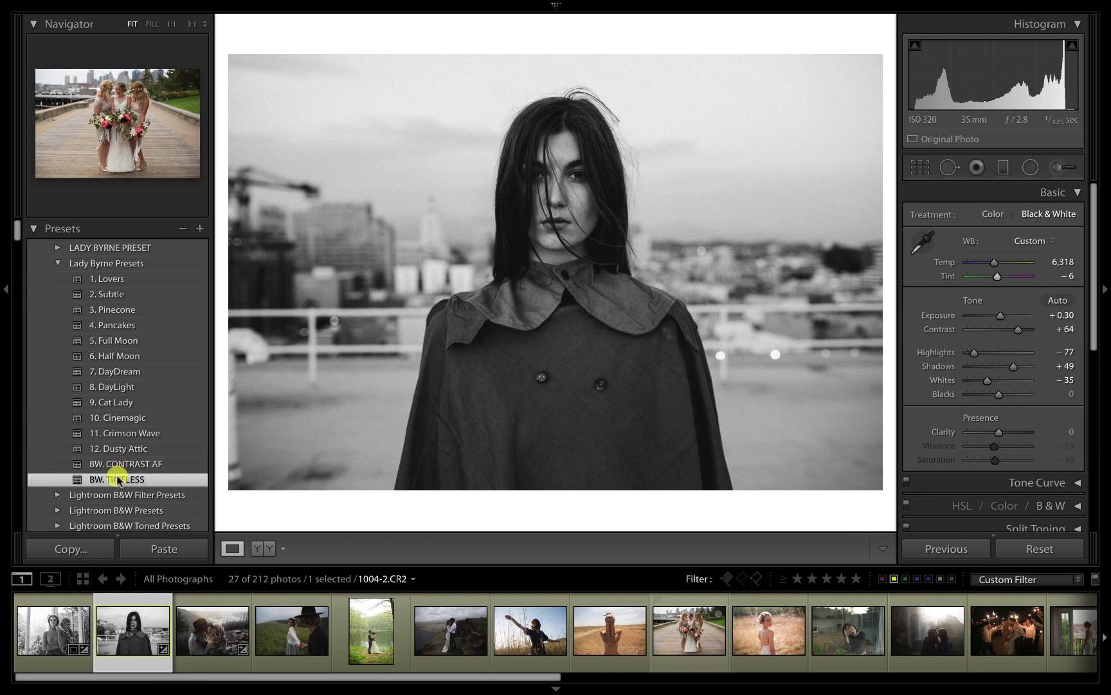
left_click(113, 278)
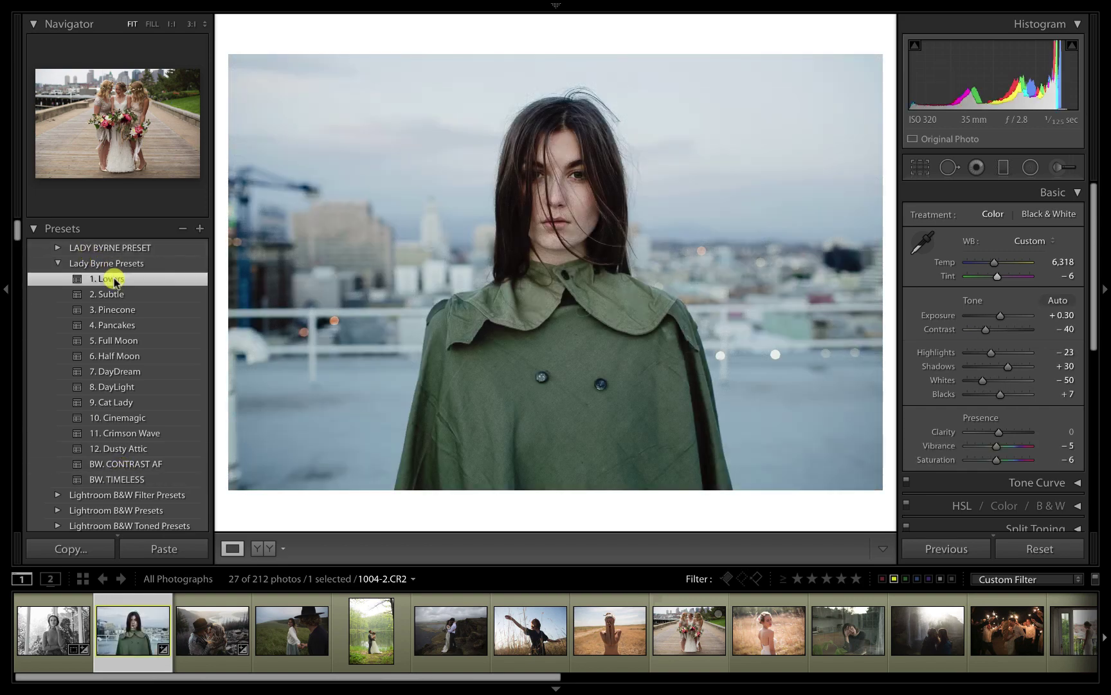
key("Right")
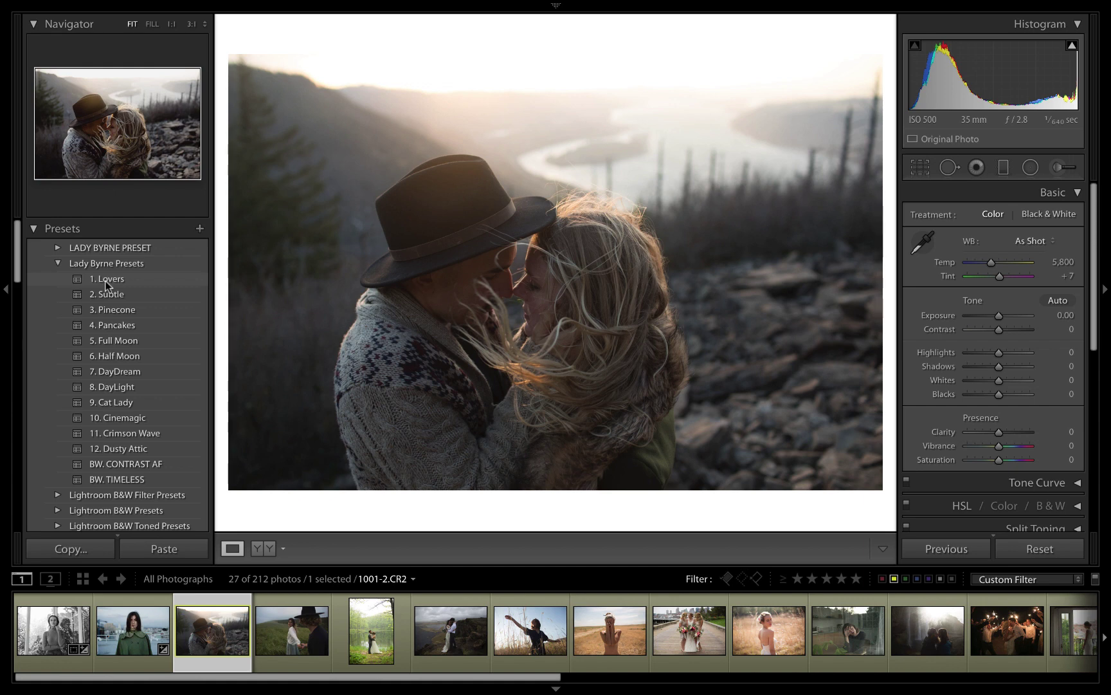
Step: Apply 1. Lovers to the hillside couple photo, set Tint to 0 and Temp to 7,510
left_click(104, 281)
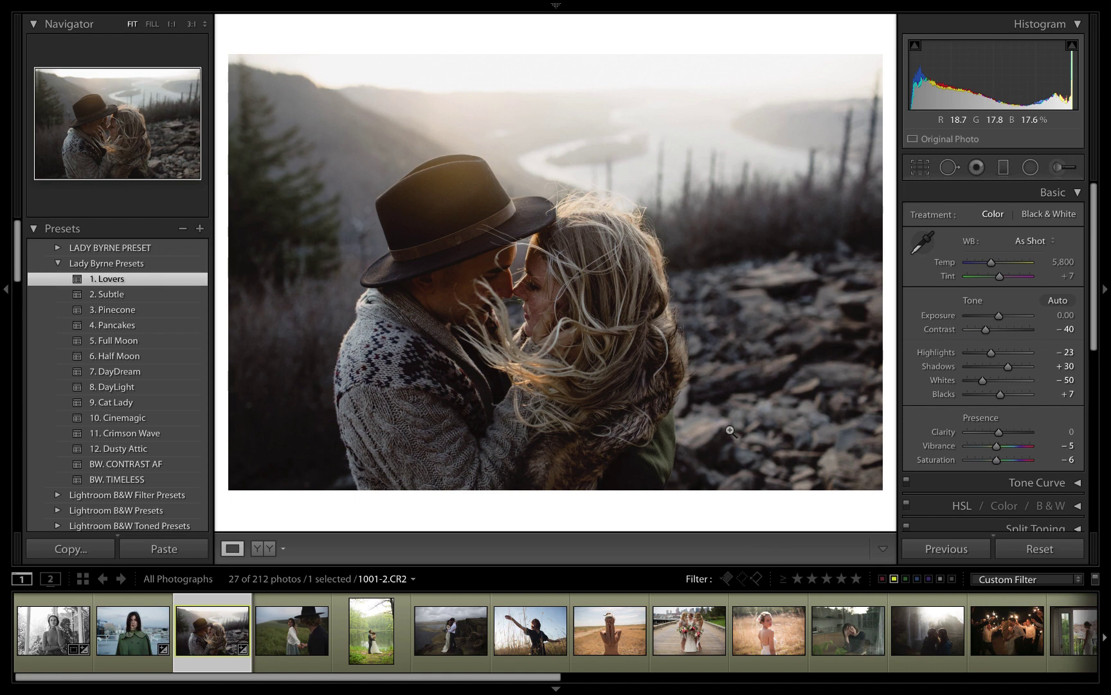
left_click(1000, 277)
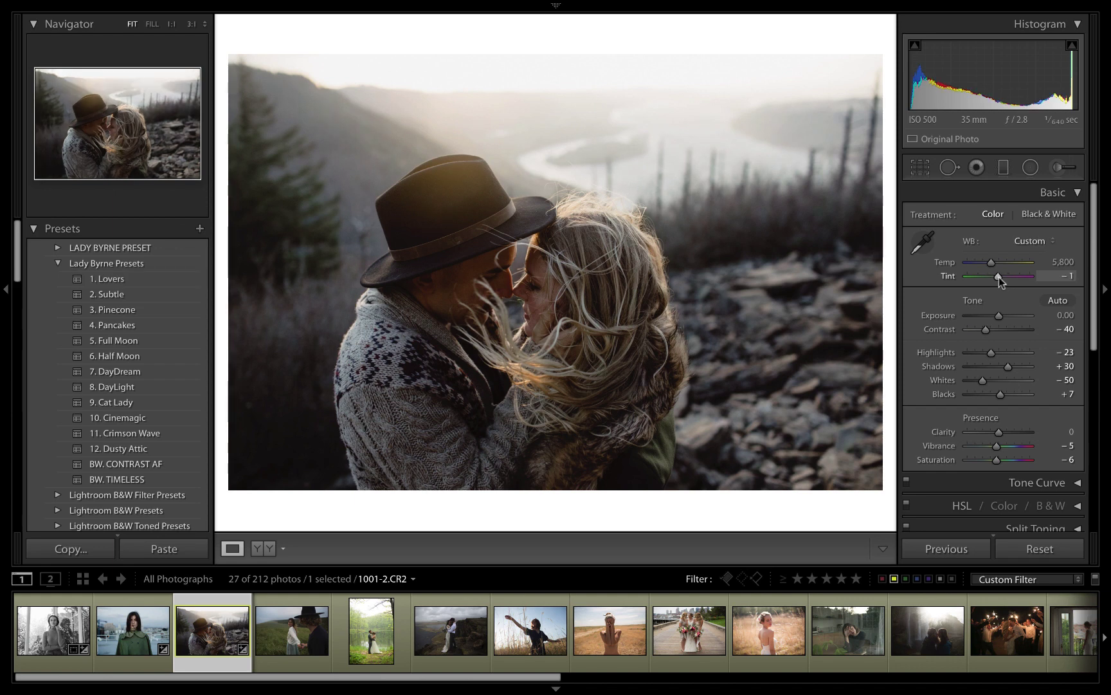
left_click_drag(998, 277, 999, 278)
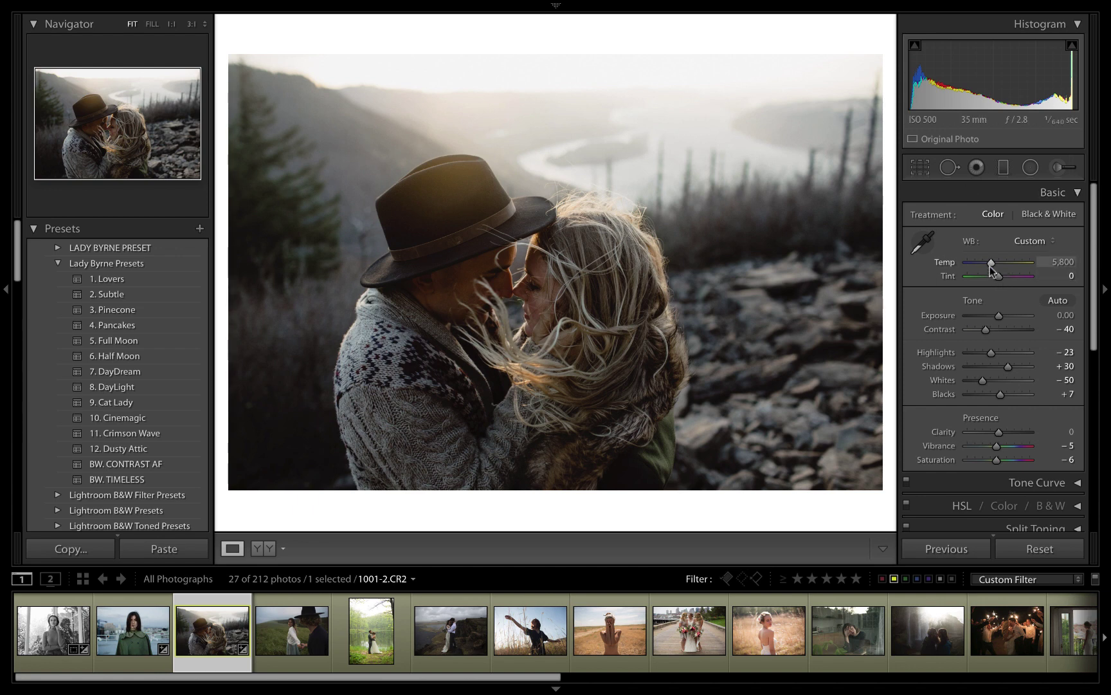
left_click_drag(994, 265, 998, 262)
mouse_move(998, 261)
left_mouse_down()
mouse_move(1016, 261)
mouse_move(987, 264)
mouse_move(1018, 262)
mouse_move(978, 264)
mouse_move(1006, 266)
left_mouse_up()
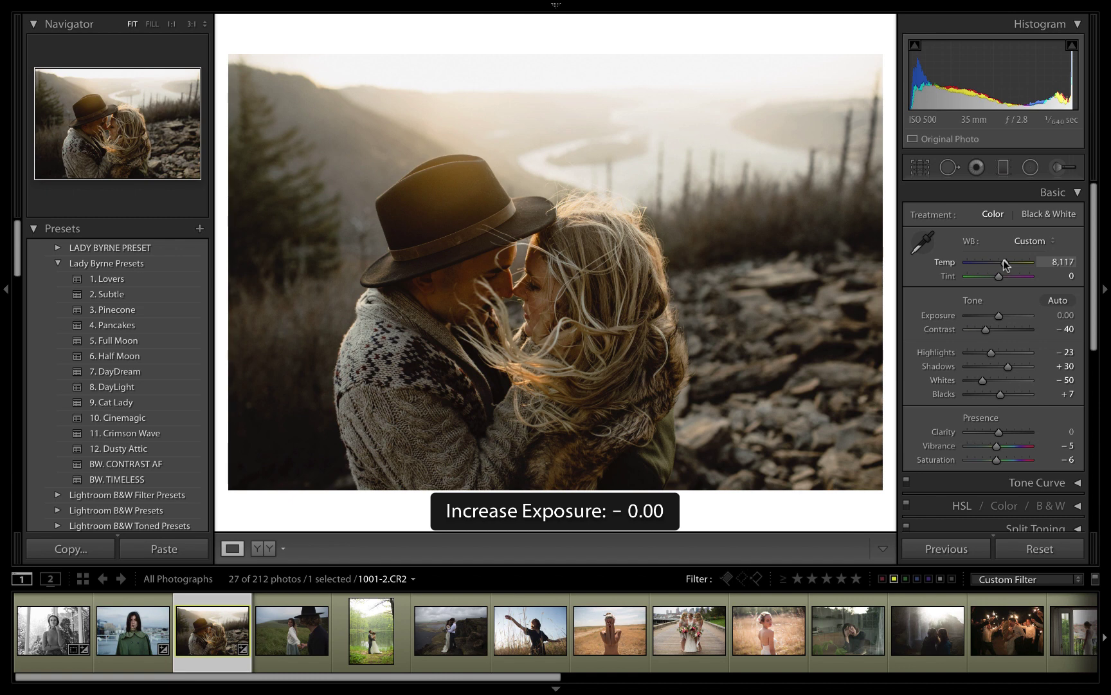
left_click_drag(1005, 265, 1002, 265)
Step: Set exposure to +0.10, compare Before/After, and move to the next photo
key("minus")
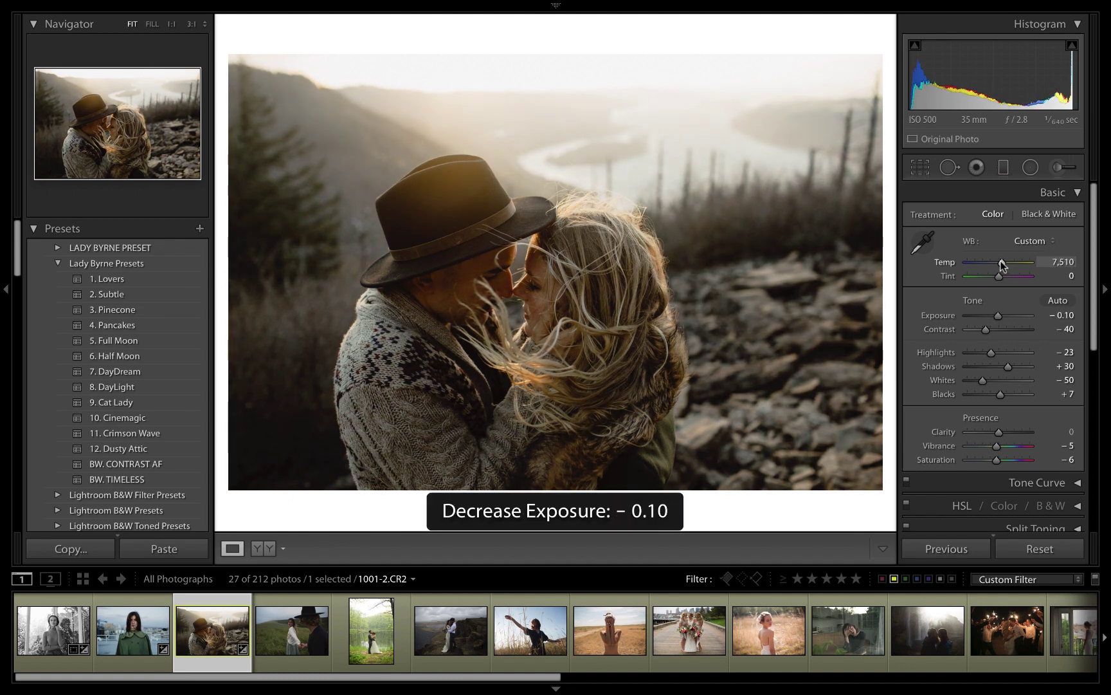
key("equal")
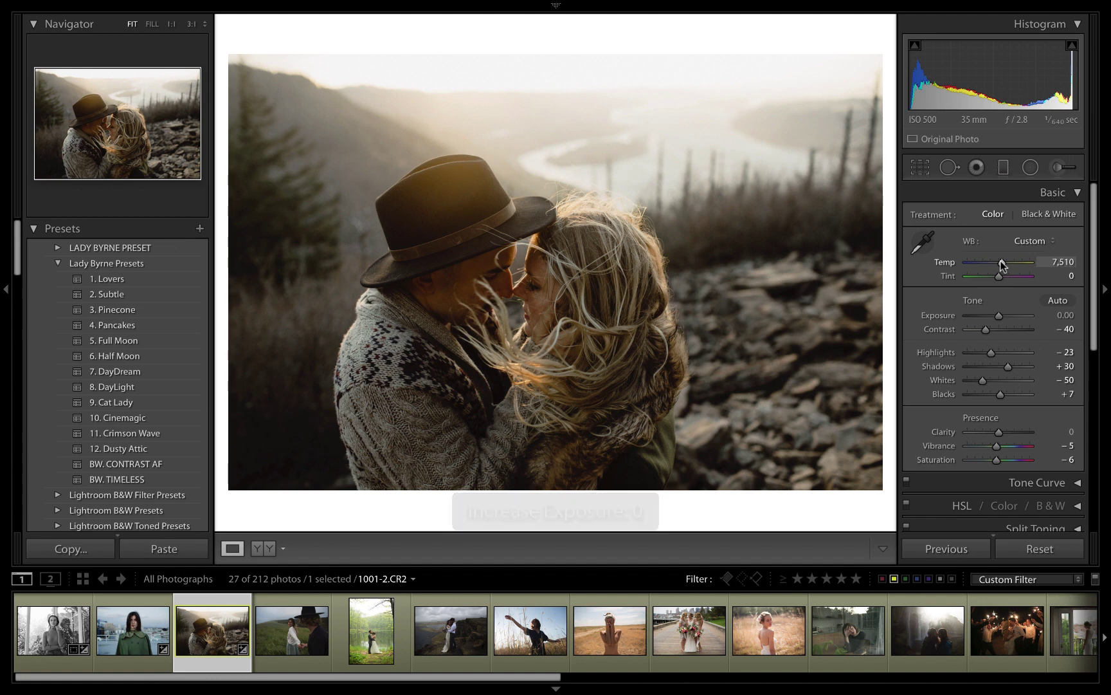
key("equal")
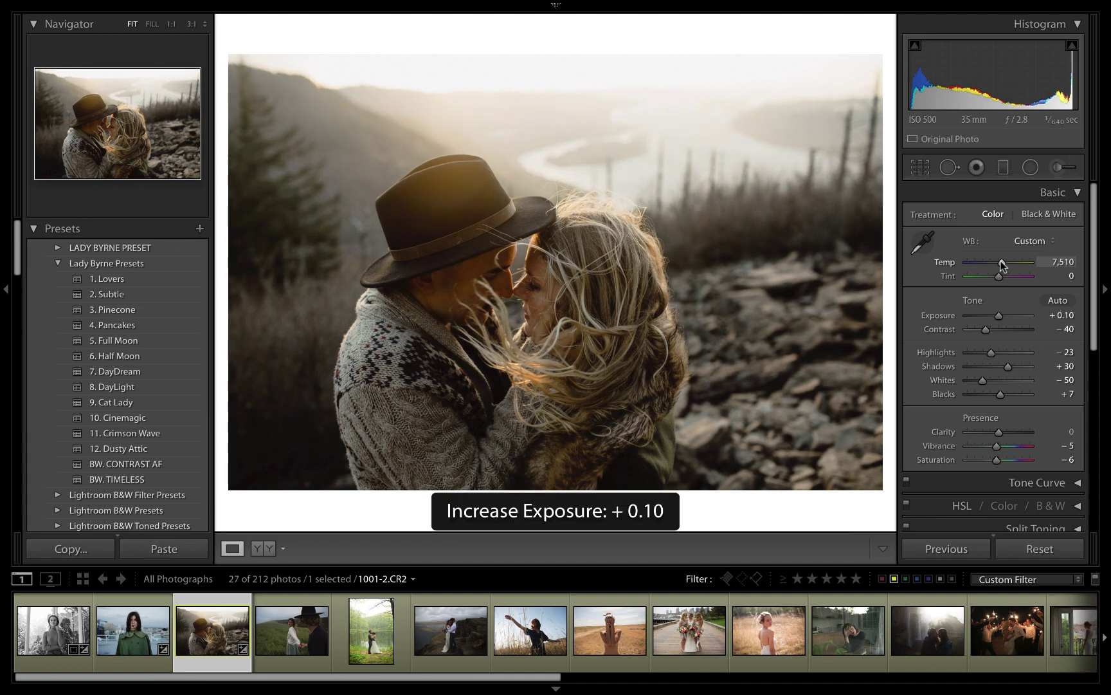
key("backslash")
key("backslash")
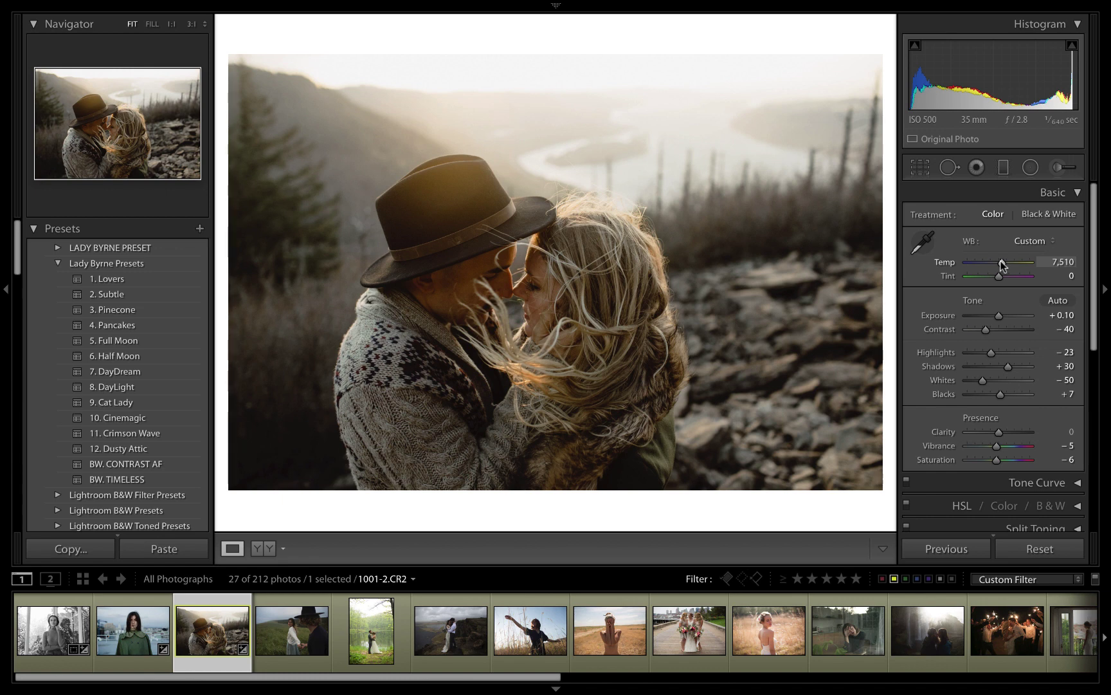
key("Right")
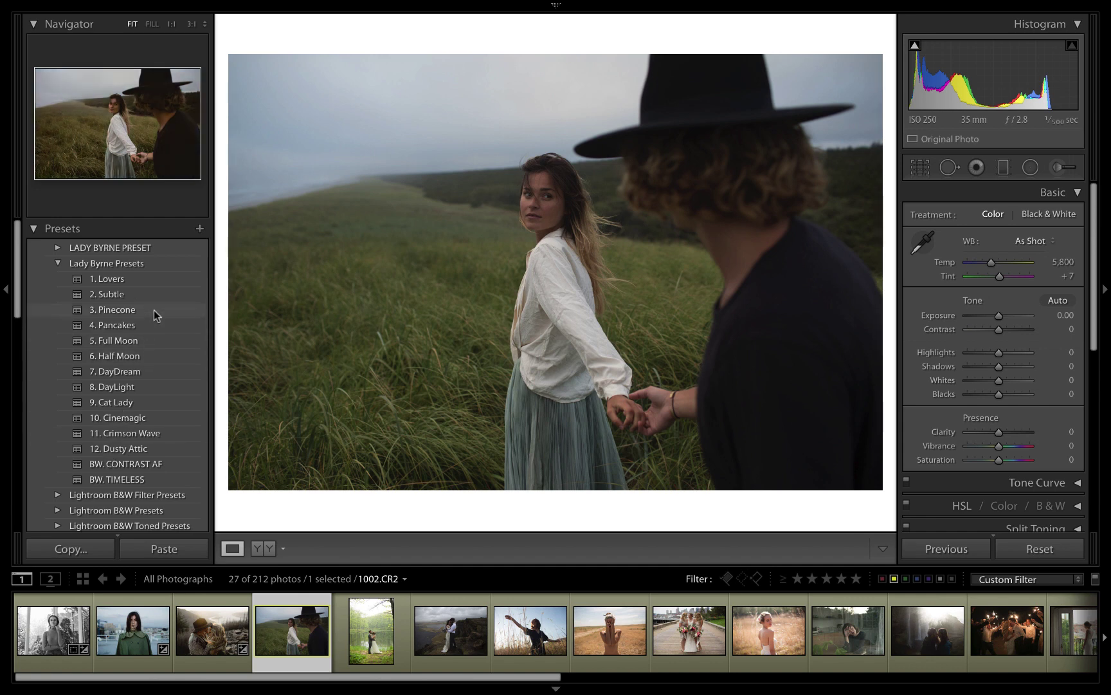
Step: Apply 2. Subtle to the grassland photo, set Tint to 0, and compare with the original
left_click(139, 298)
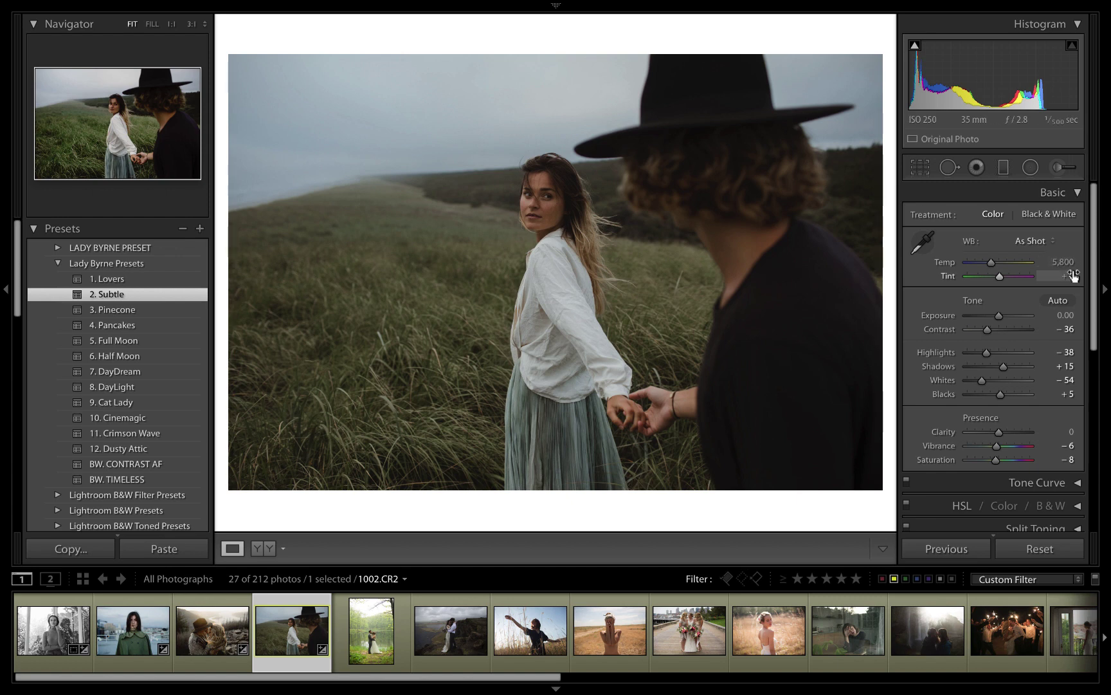
left_click_drag(1069, 275, 1071, 275)
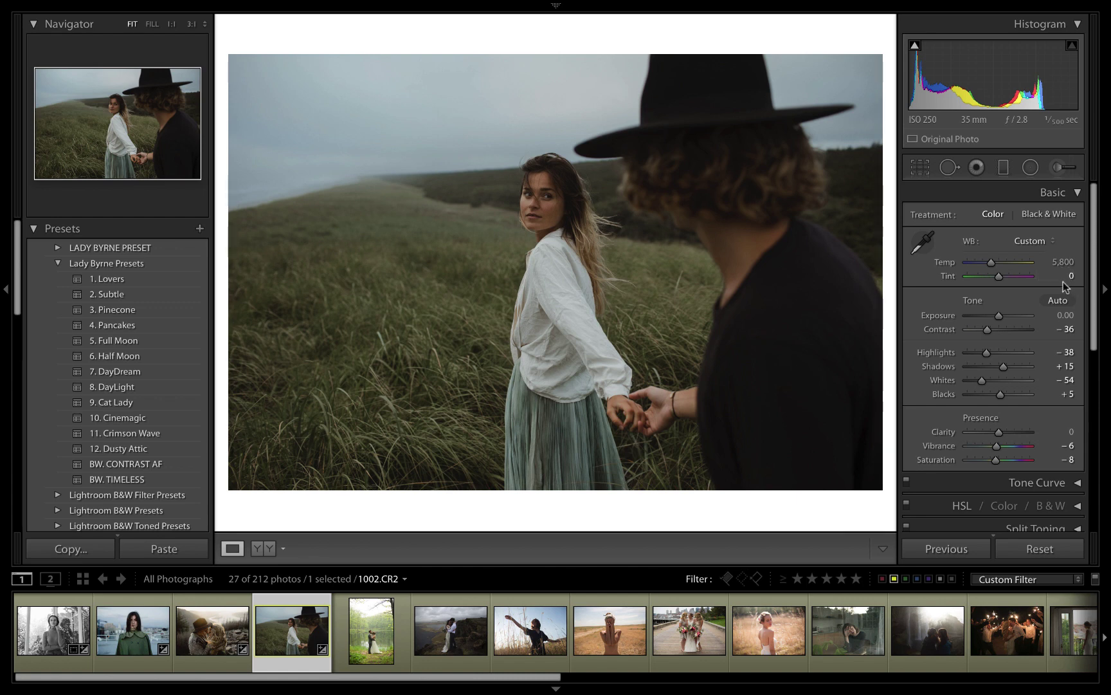
key("backslash")
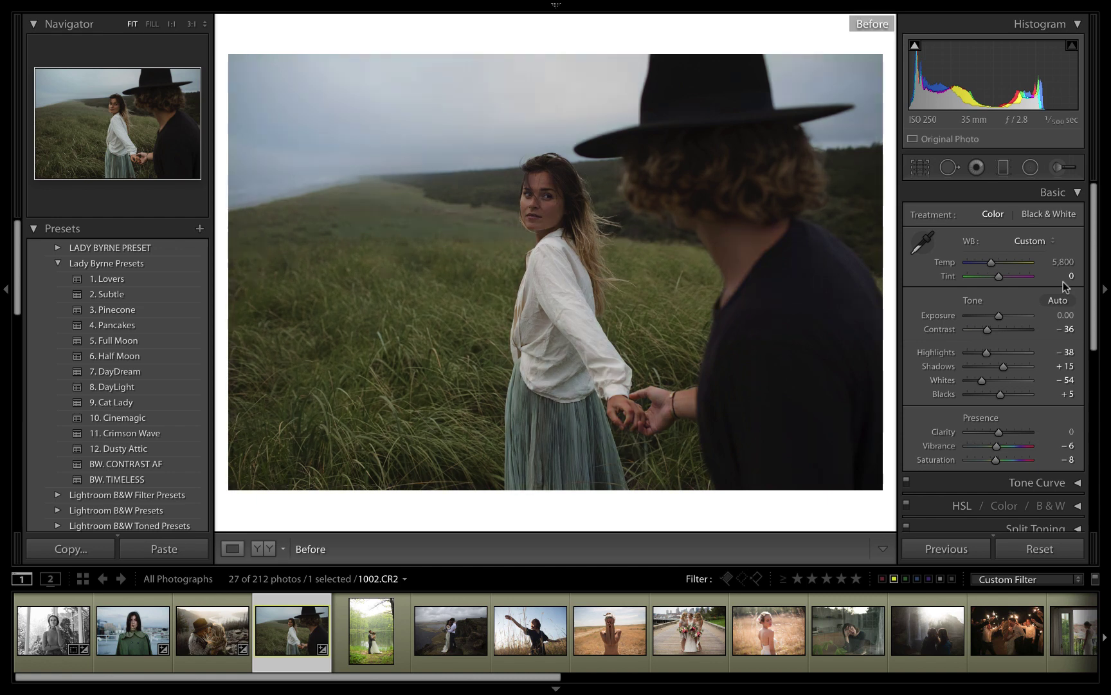
key("backslash")
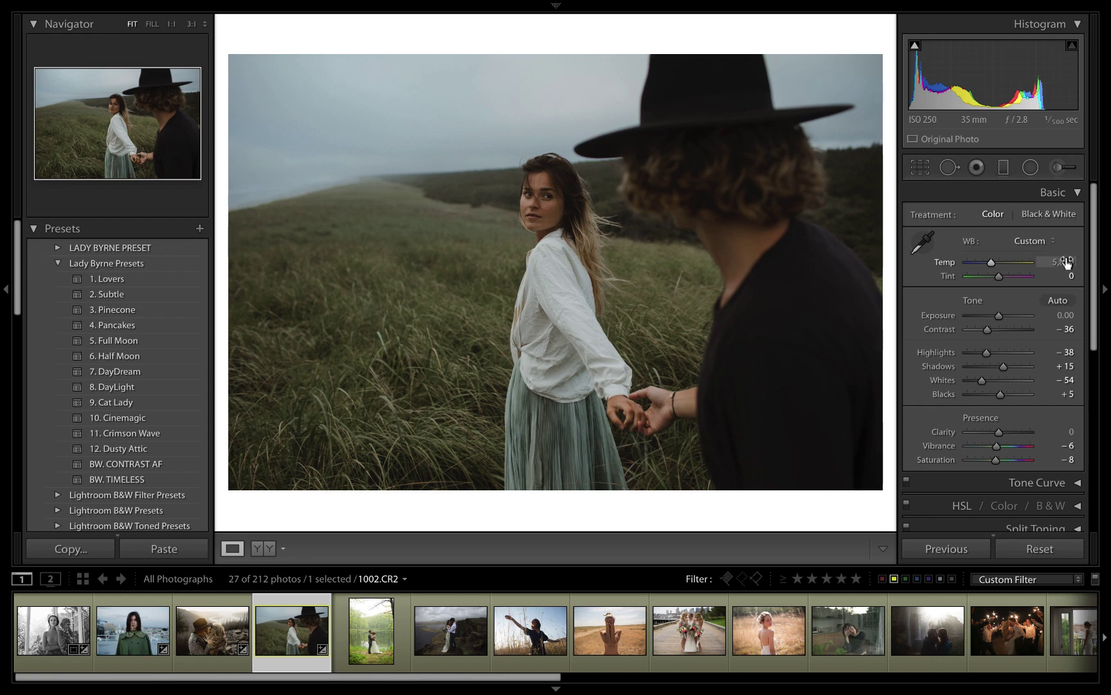
Step: Enter a Temp of 5,705 and check the result against the original
left_click(1064, 261)
type("5705")
key("Return")
key("backslash")
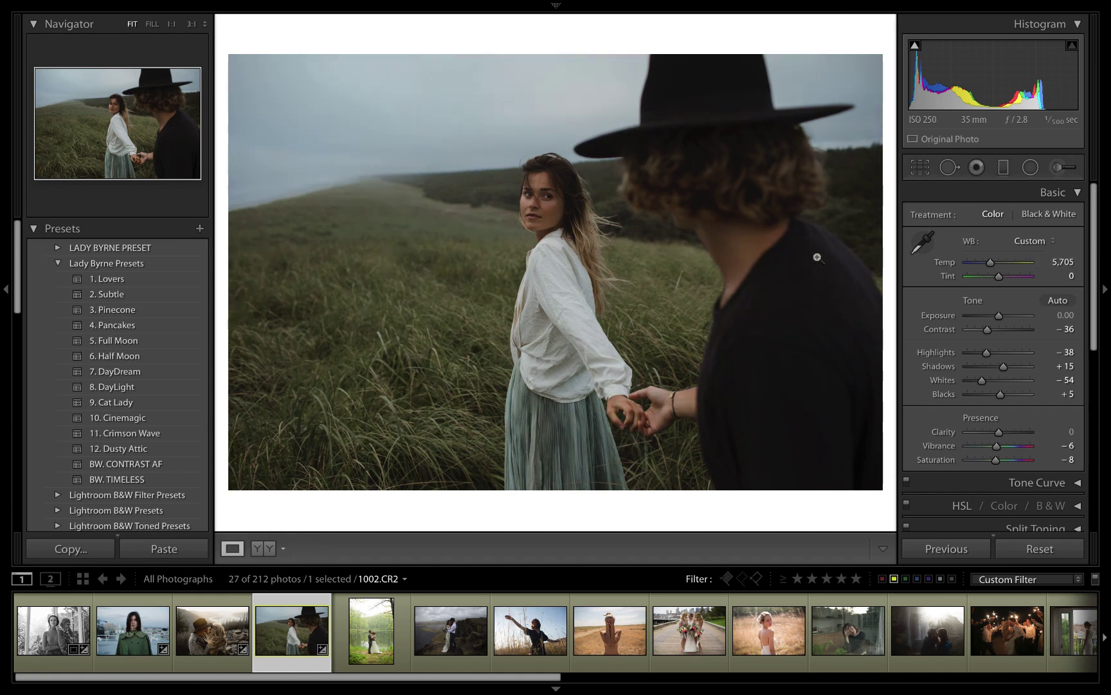
Step: Select the lakeside wedding photo, apply 3. Pinecone, and set Exposure to −0.60
left_click(345, 643)
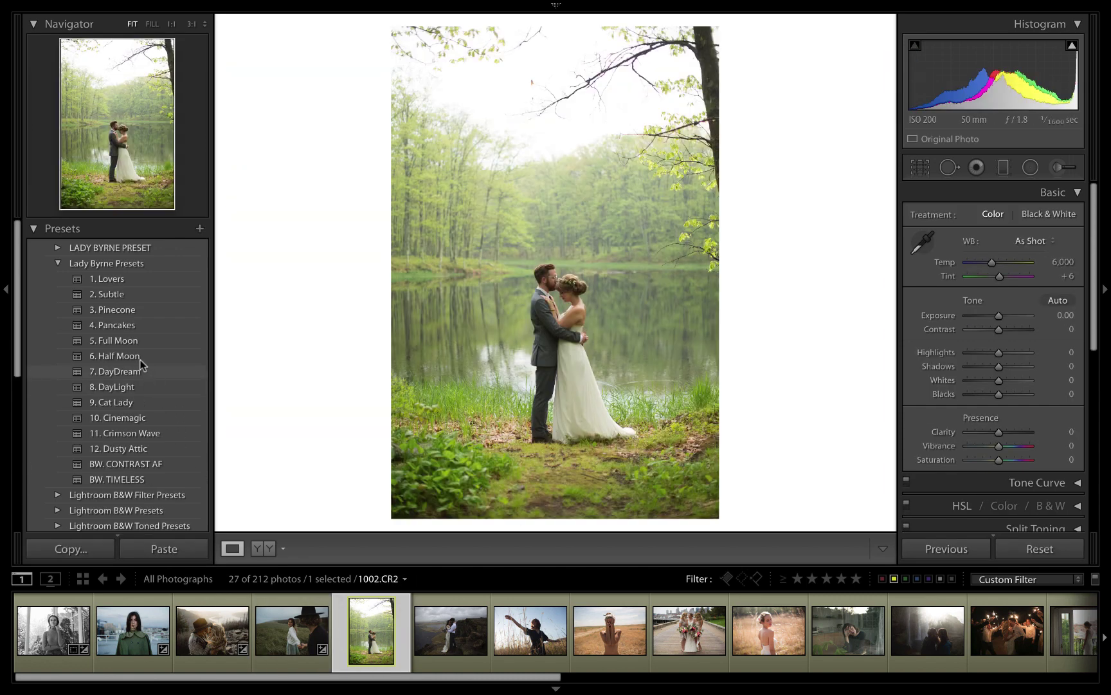
left_click(120, 312)
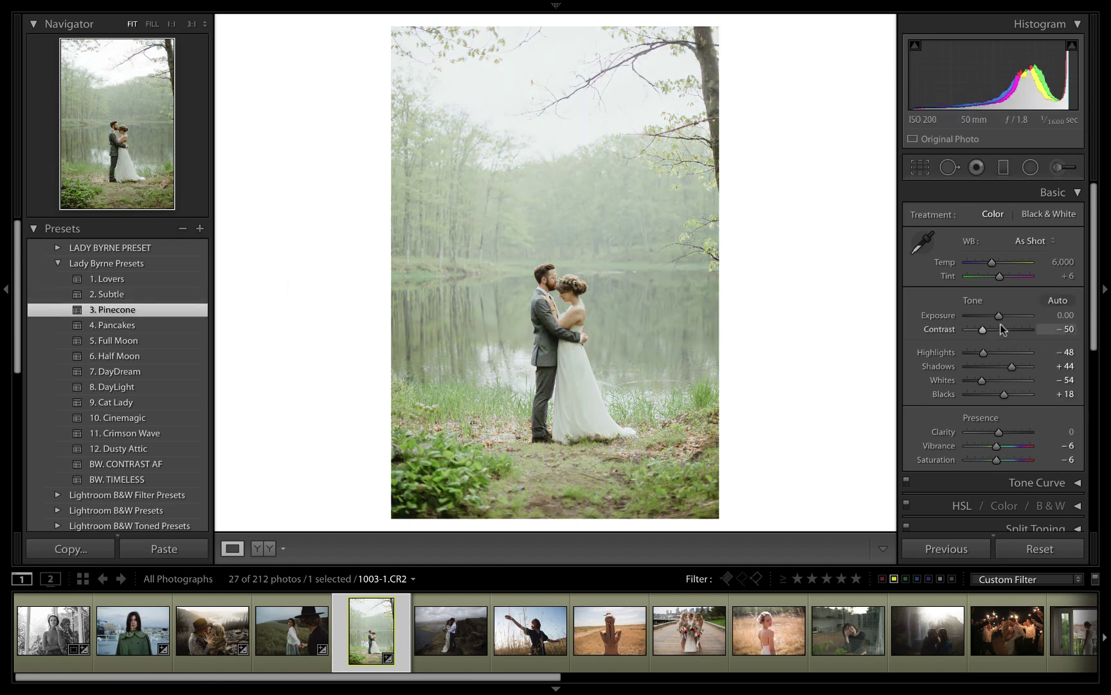
left_click_drag(999, 315, 995, 315)
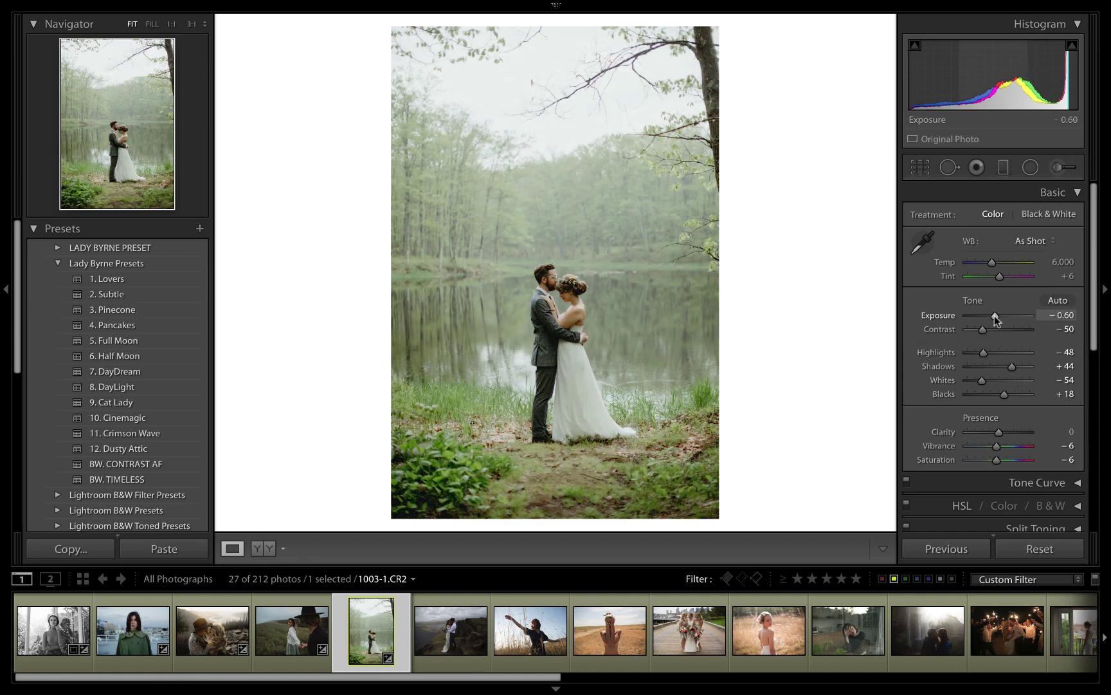
key("backslash")
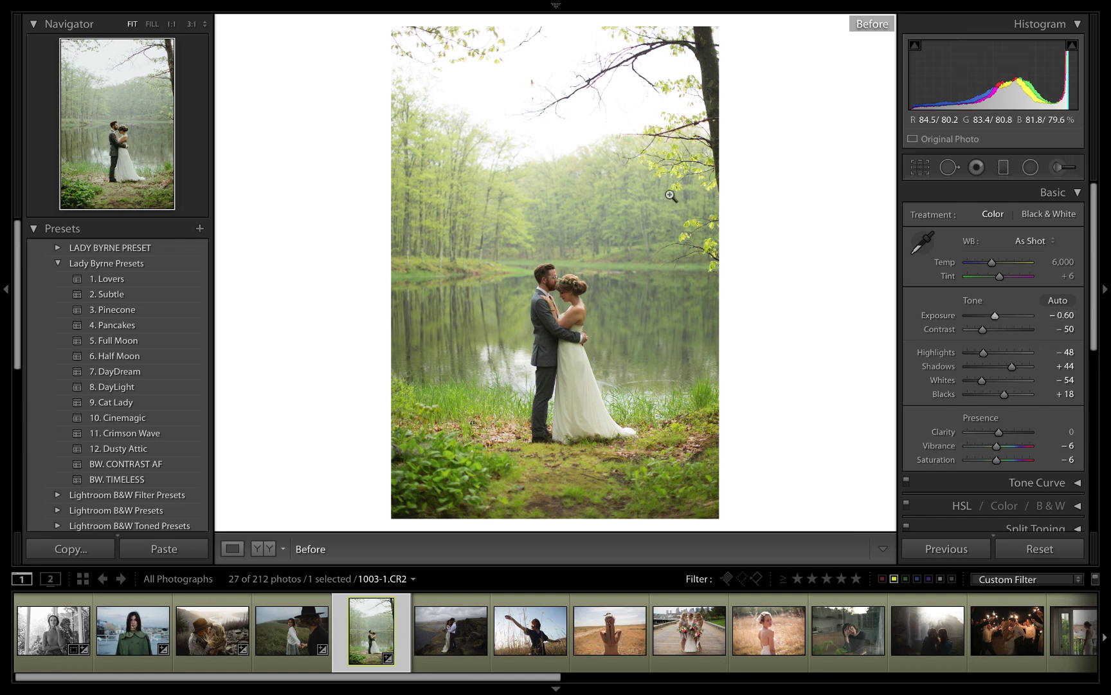
key("backslash")
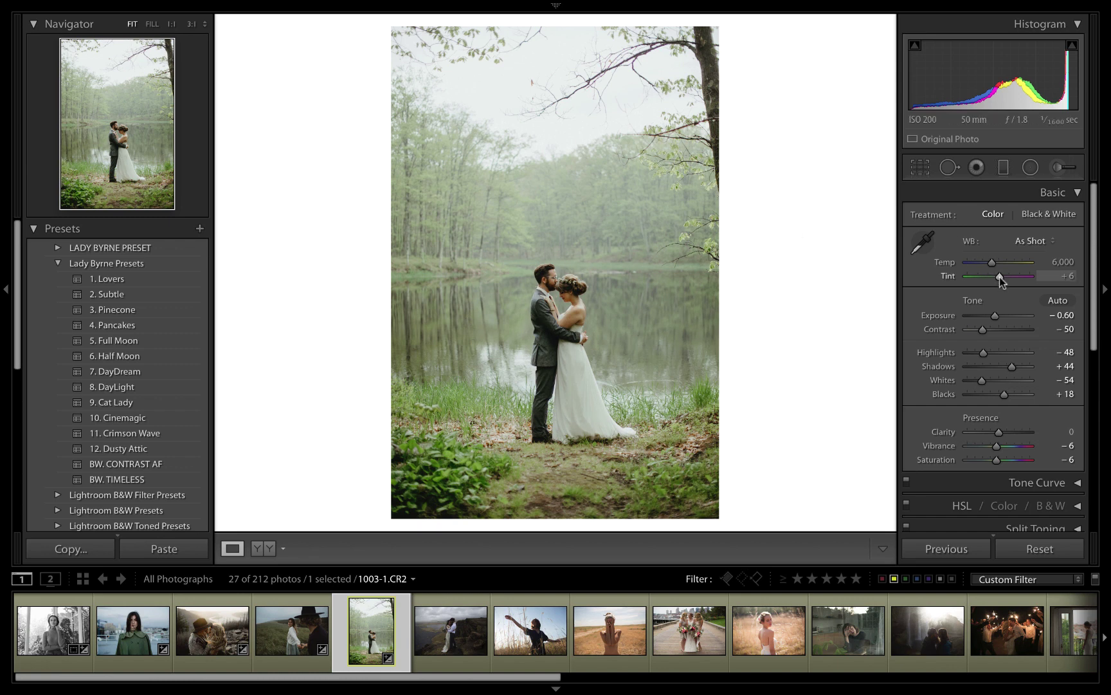
Step: Warm Temp to 6,787, compare Before/After, and advance to the clifftop photo
left_click_drag(992, 263, 998, 265)
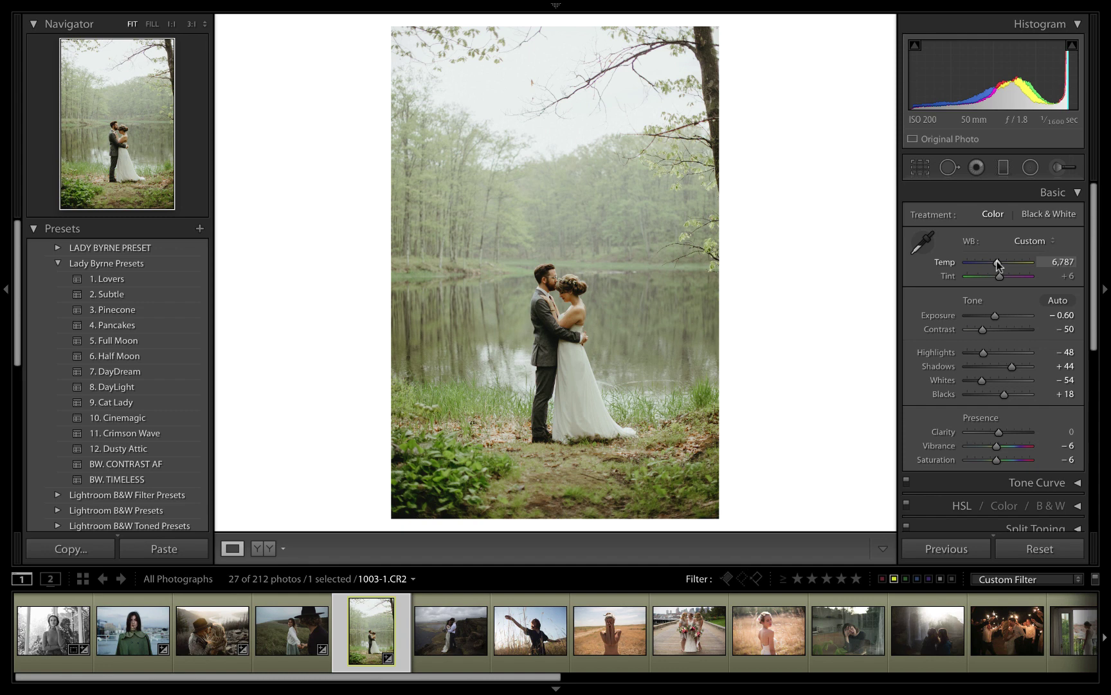
key("backslash")
key("backslash")
key("Right")
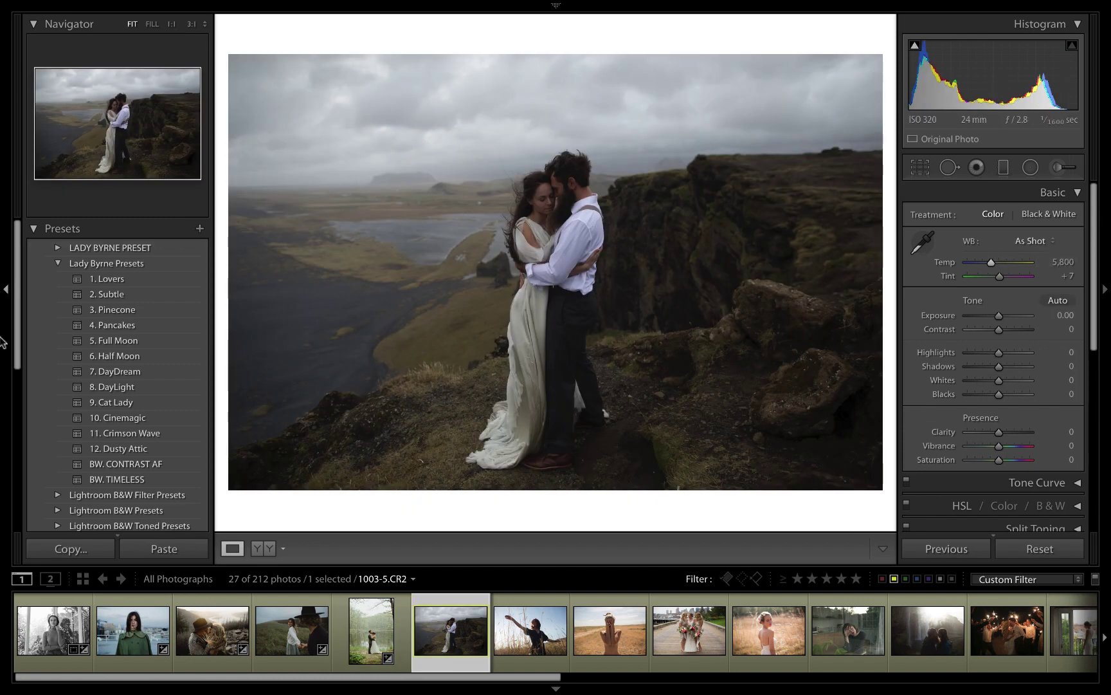
Step: Apply 3. Pinecone to the clifftop photo and set Exposure to +0.21
left_click(144, 310)
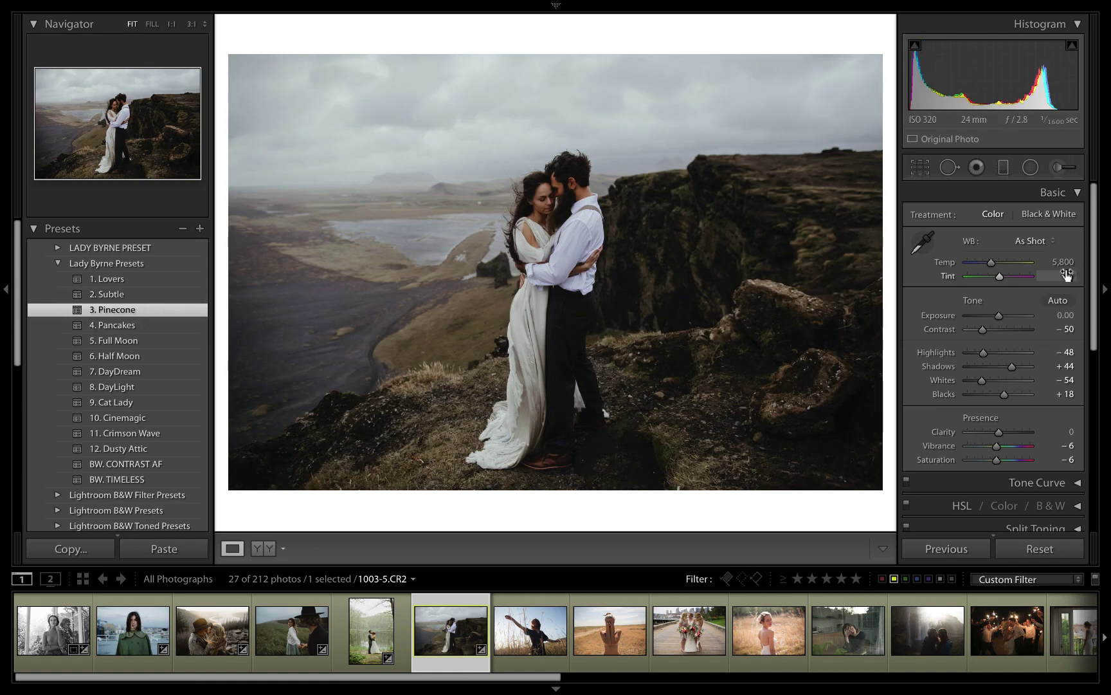
left_click(1059, 315)
type("0.28")
key("Return")
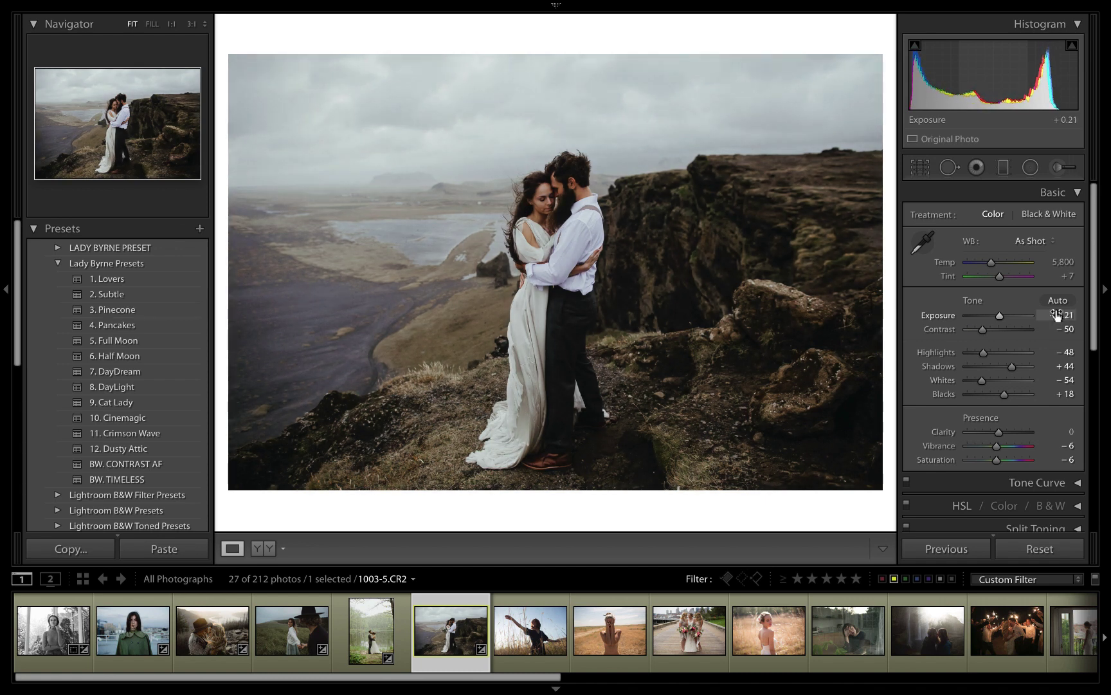
left_click_drag(1058, 315, 1053, 314)
Step: Set Tint to −1 and cool Temp to 5,607
left_click(1067, 275)
type("3")
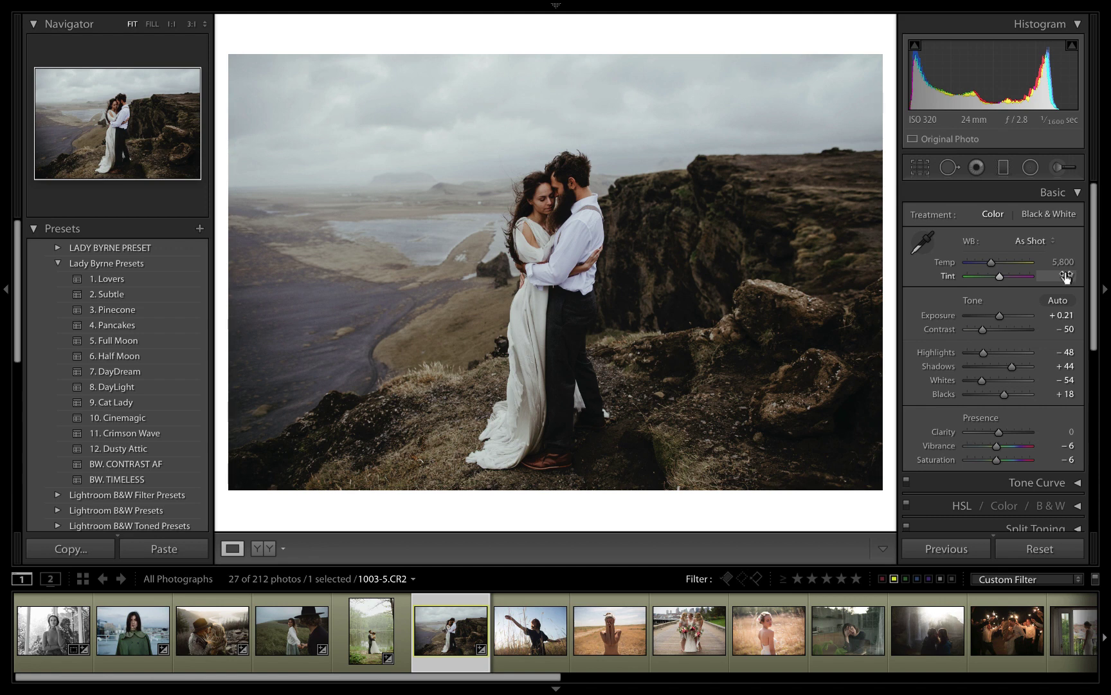
key("Return")
key("Down")
key("Down")
key("Down")
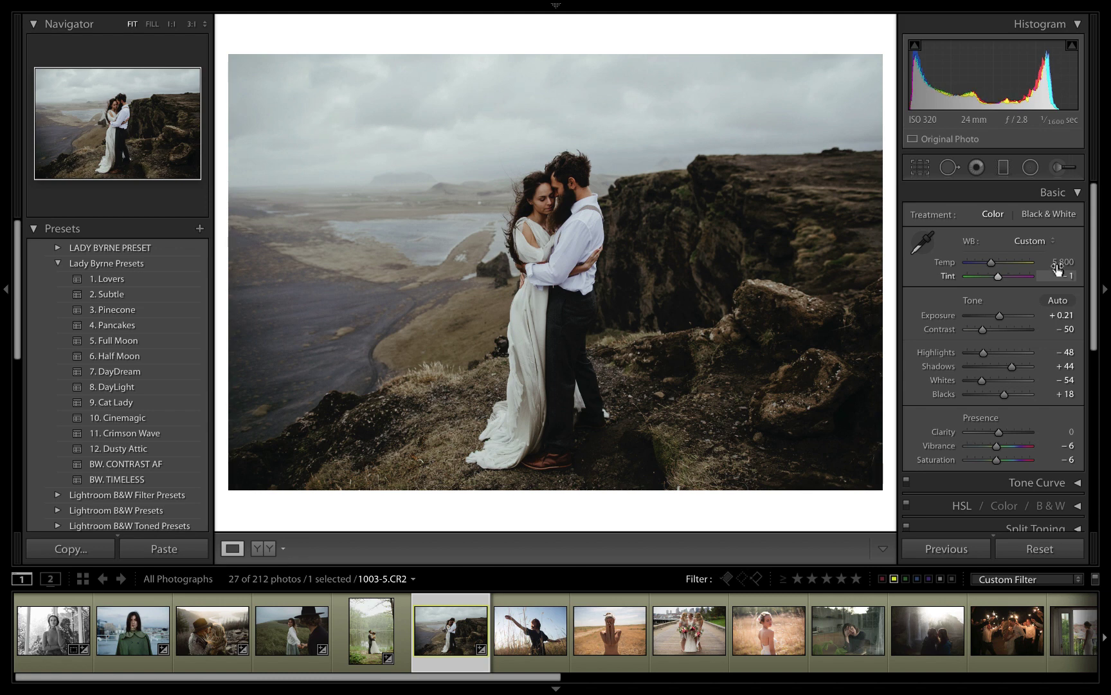
key("shift+Tab")
key("Down")
key("Down")
key("Down")
key("Down")
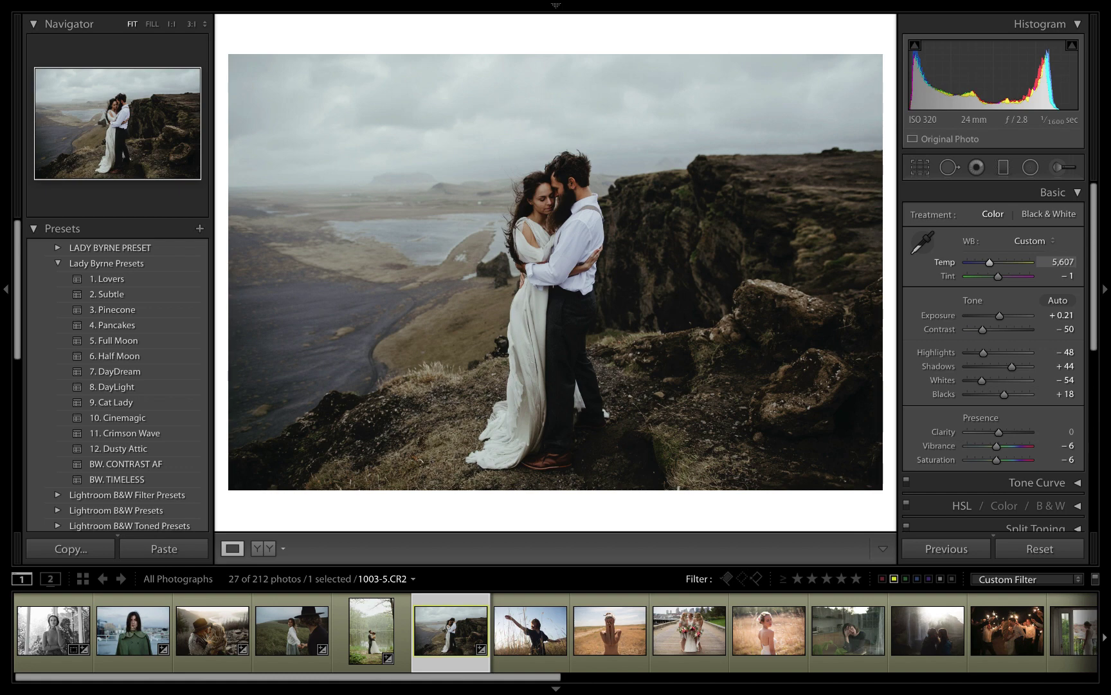
Step: Zoom in on the couple's faces to compare Before/After, zoom out, and advance
left_click(572, 179)
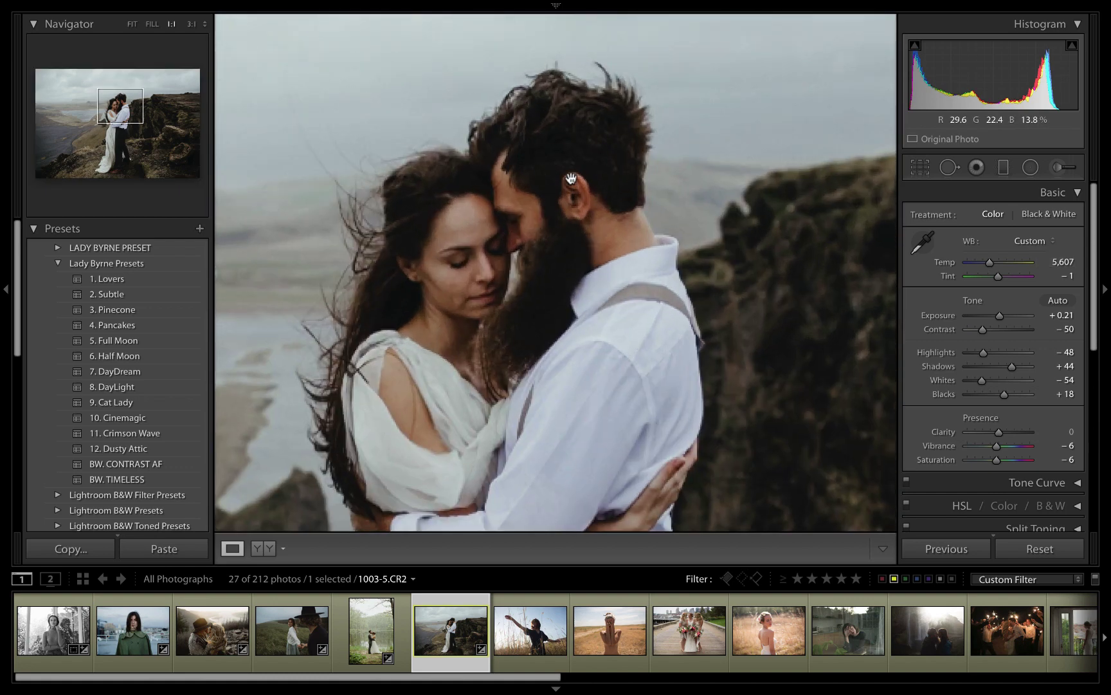
key("backslash")
key("backslash")
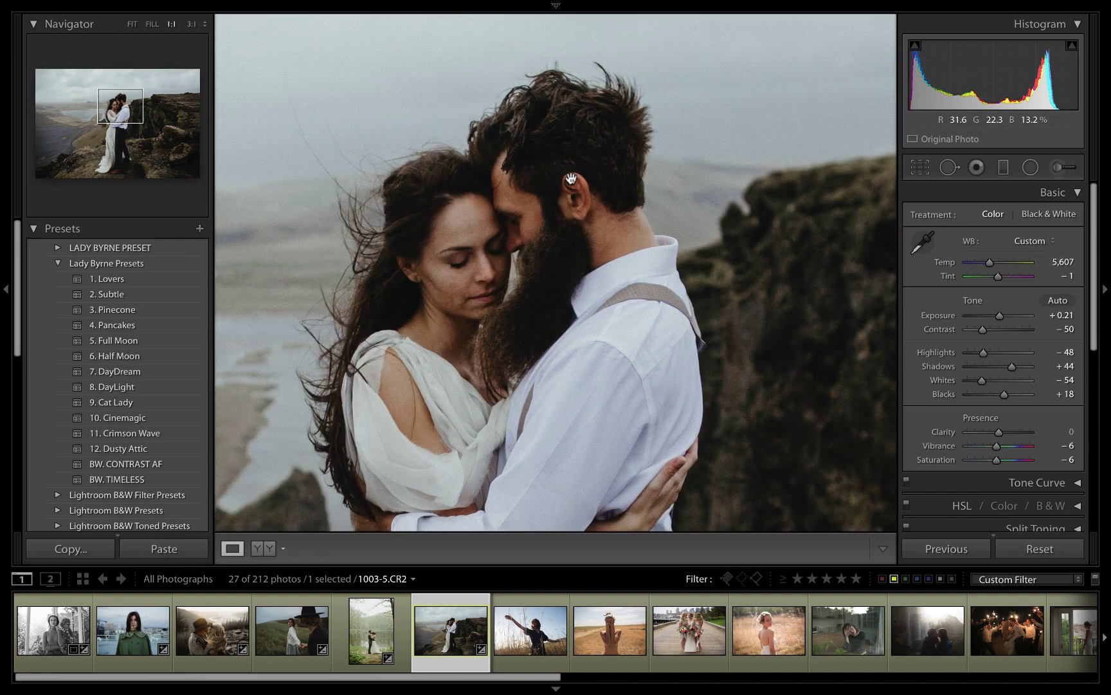
left_click(571, 178)
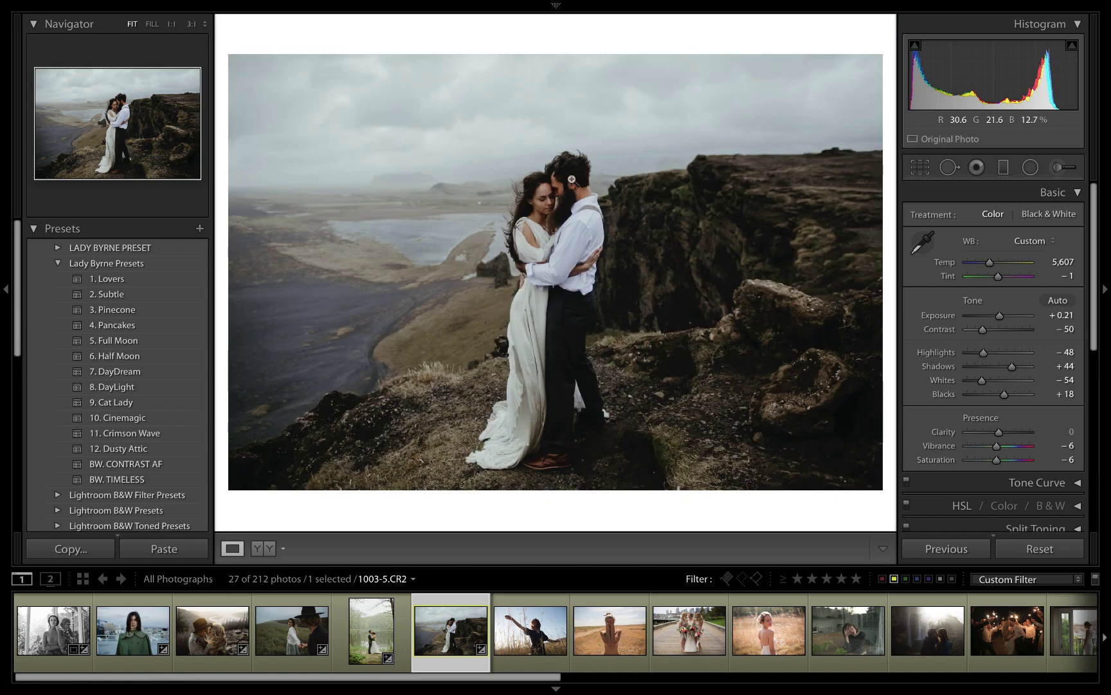
key("backslash")
key("backslash")
key("backslash")
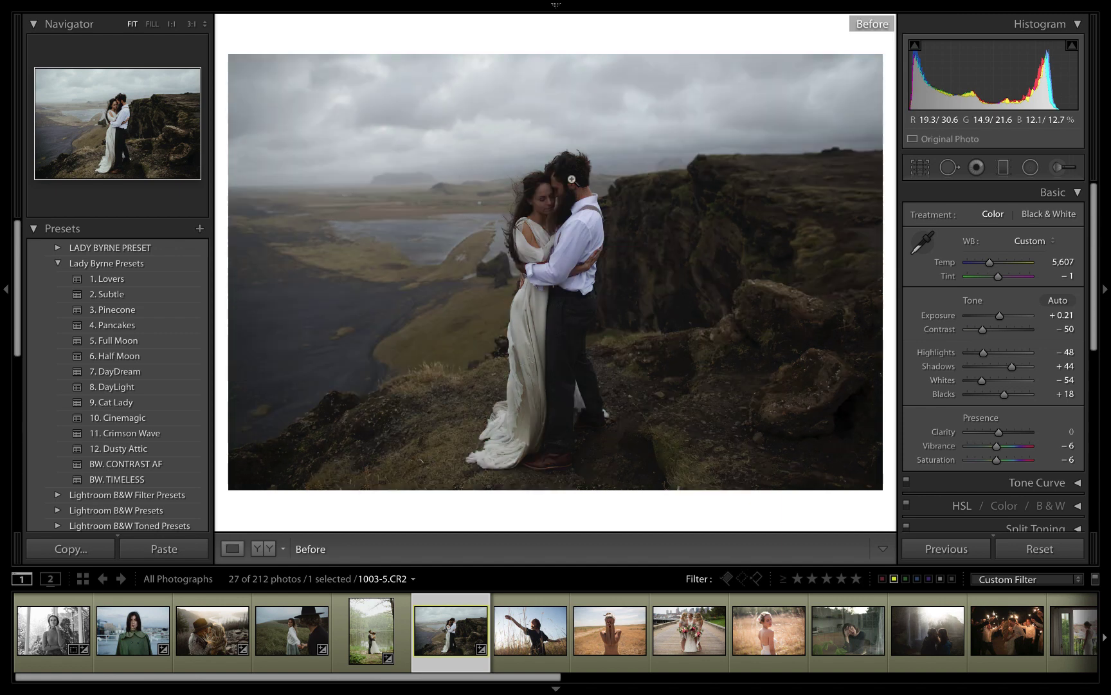
key("backslash")
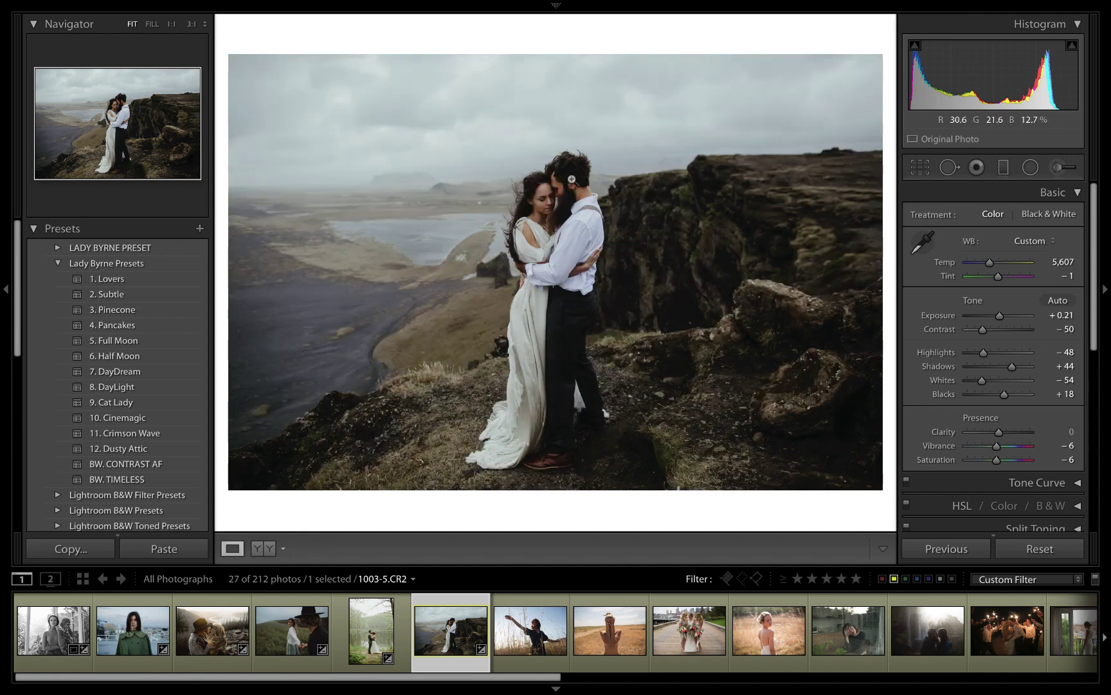
key("Right")
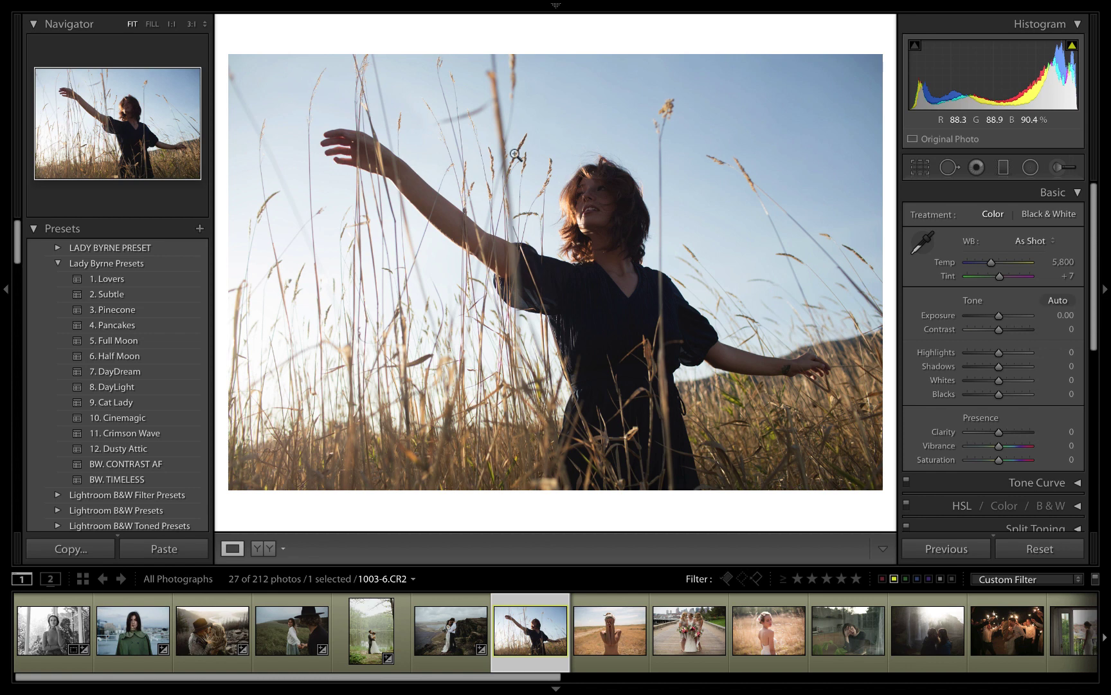
Step: Apply 4. Pancakes to the field portrait, warm Temp to 7,453, and brighten exposure slightly
left_click(119, 325)
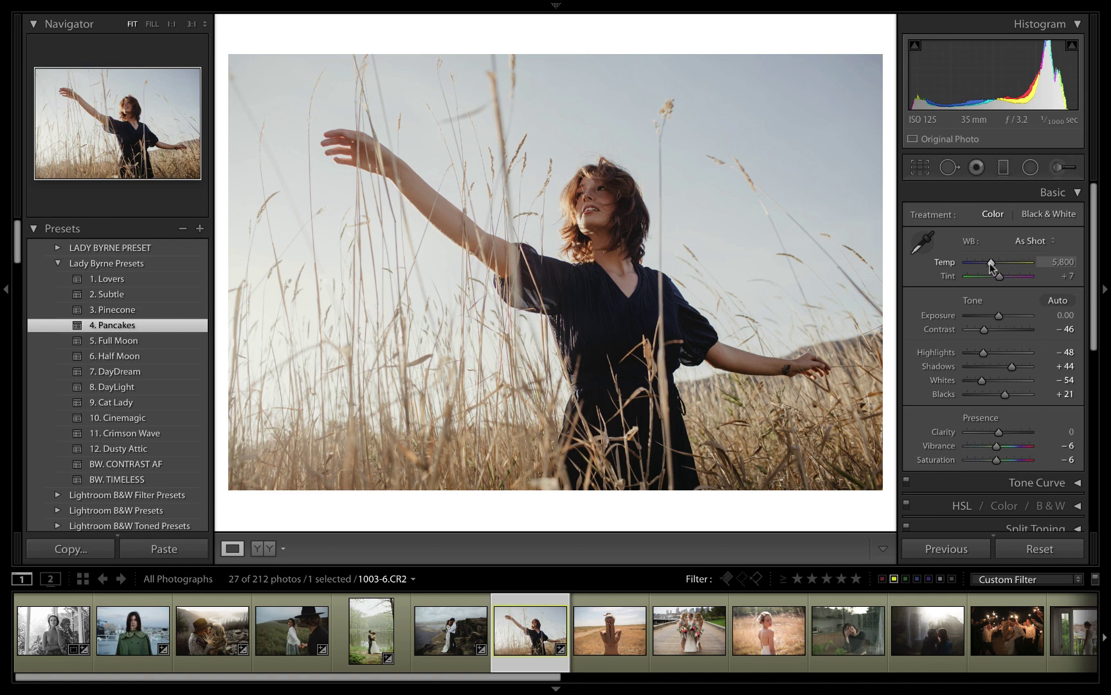
left_click_drag(991, 268, 1000, 263)
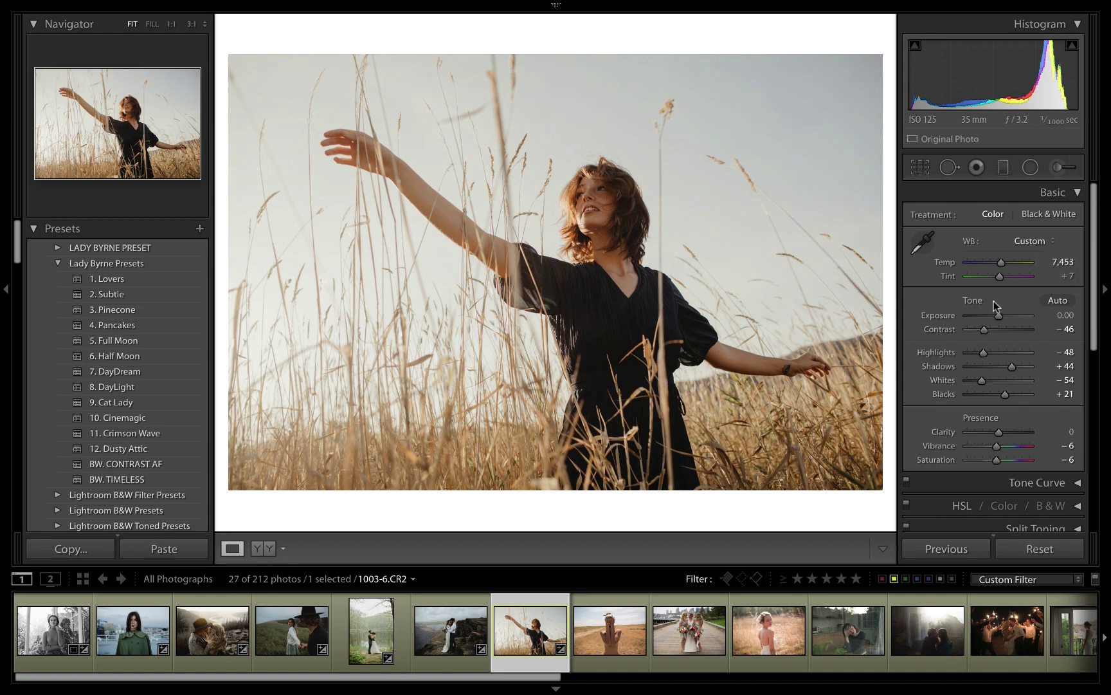
left_click_drag(996, 319, 997, 319)
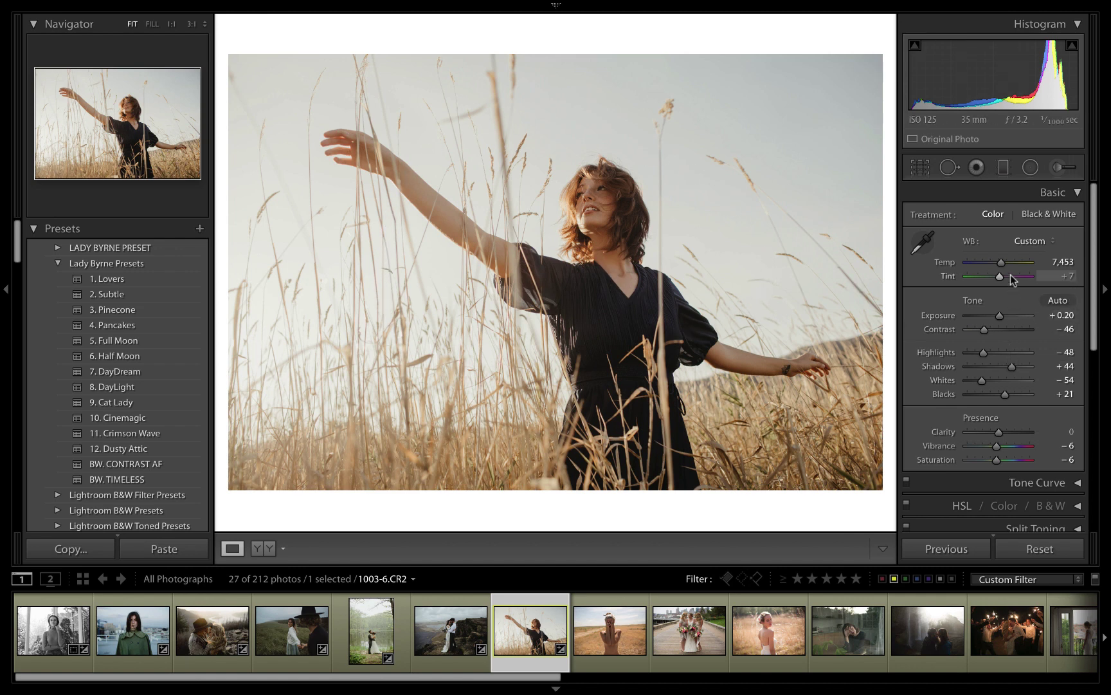
Step: Set Tint to 0, compare with the original, and bring Exposure to +0.10
left_click_drag(998, 275, 996, 275)
key("backslash")
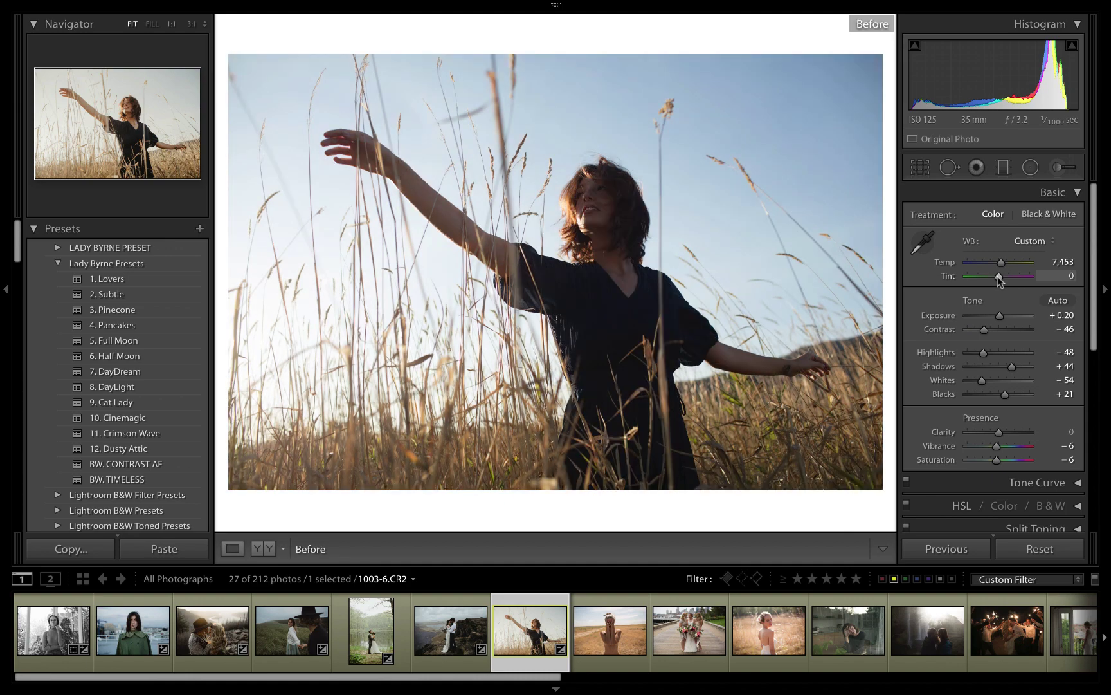
key("backslash")
key("minus")
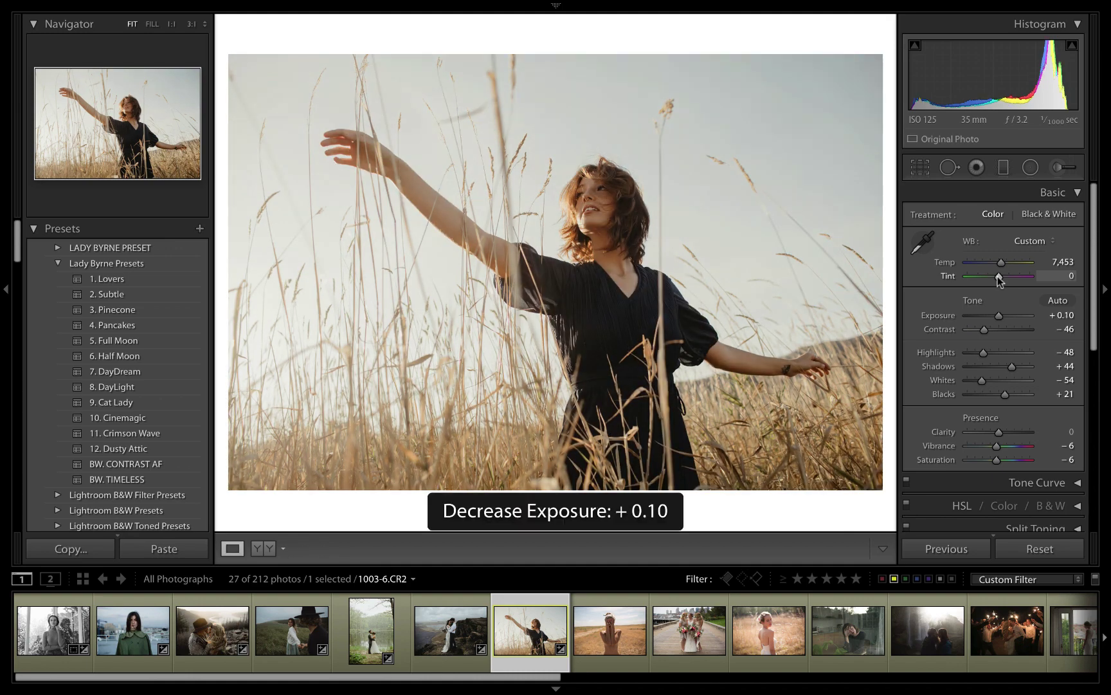
key("backslash")
key("backslash")
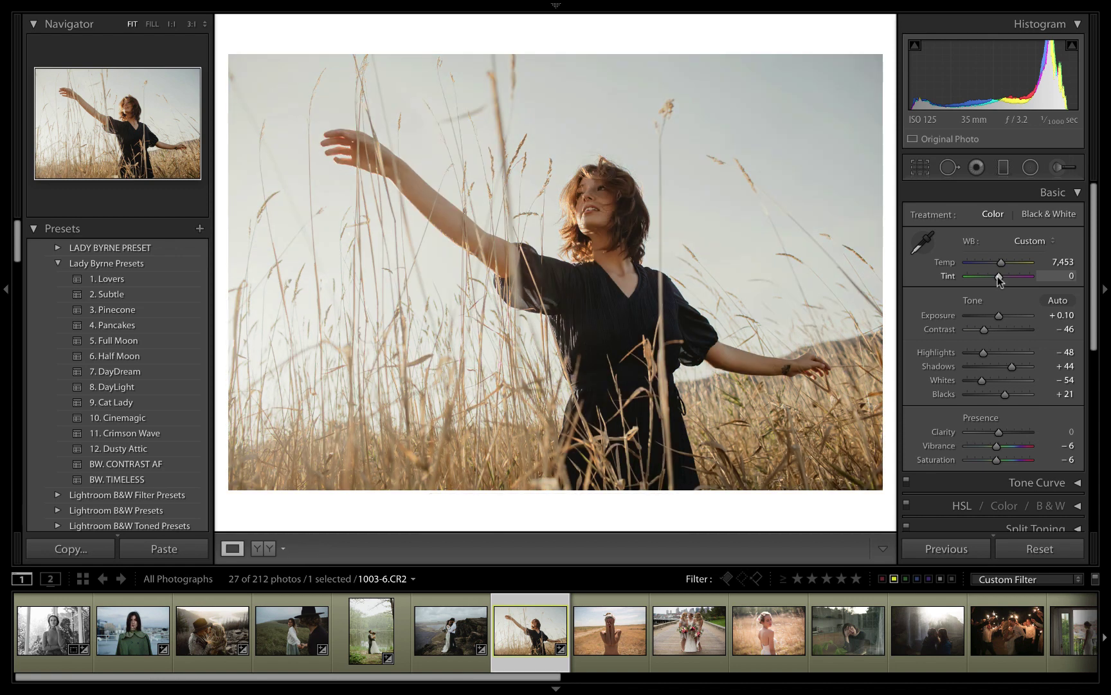
Step: Apply 4. Pancakes to desert portrait 1004-1.CR2, compare, and advance to the bridesmaids photo
key("Right")
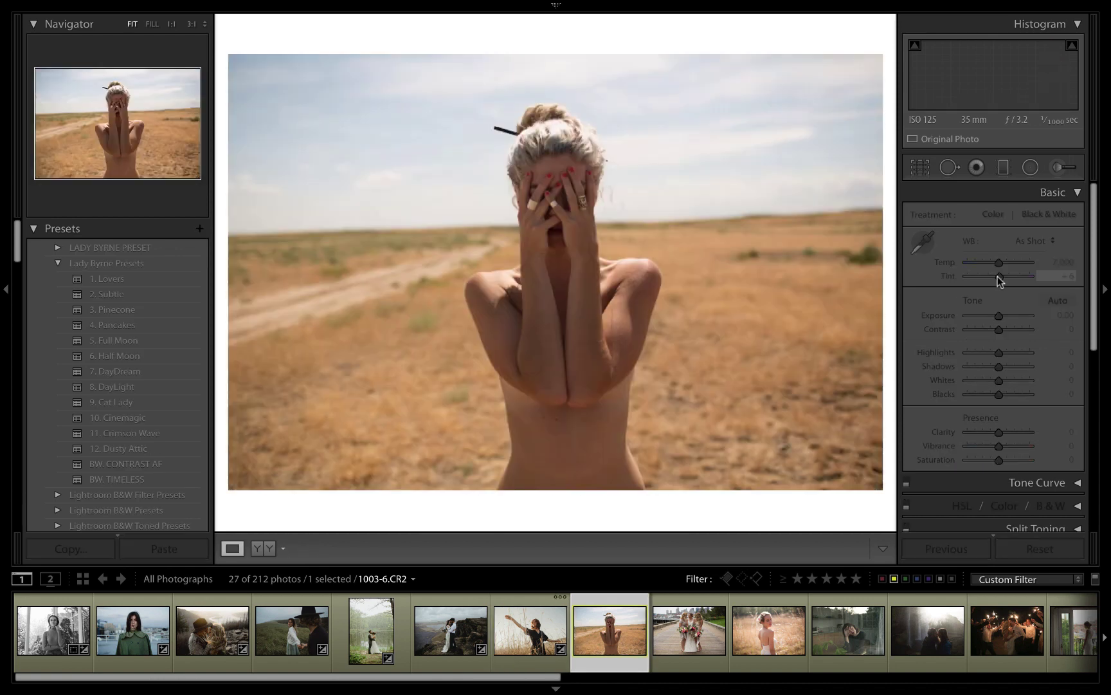
left_click(112, 324)
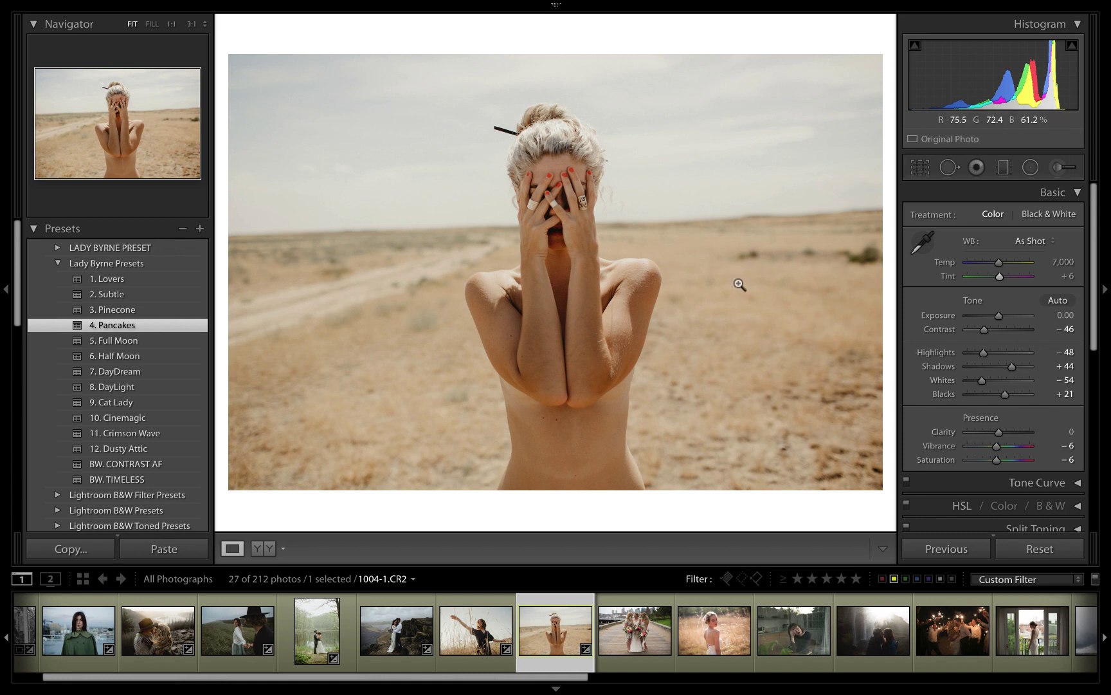
key("backslash")
key("backslash")
key("Right")
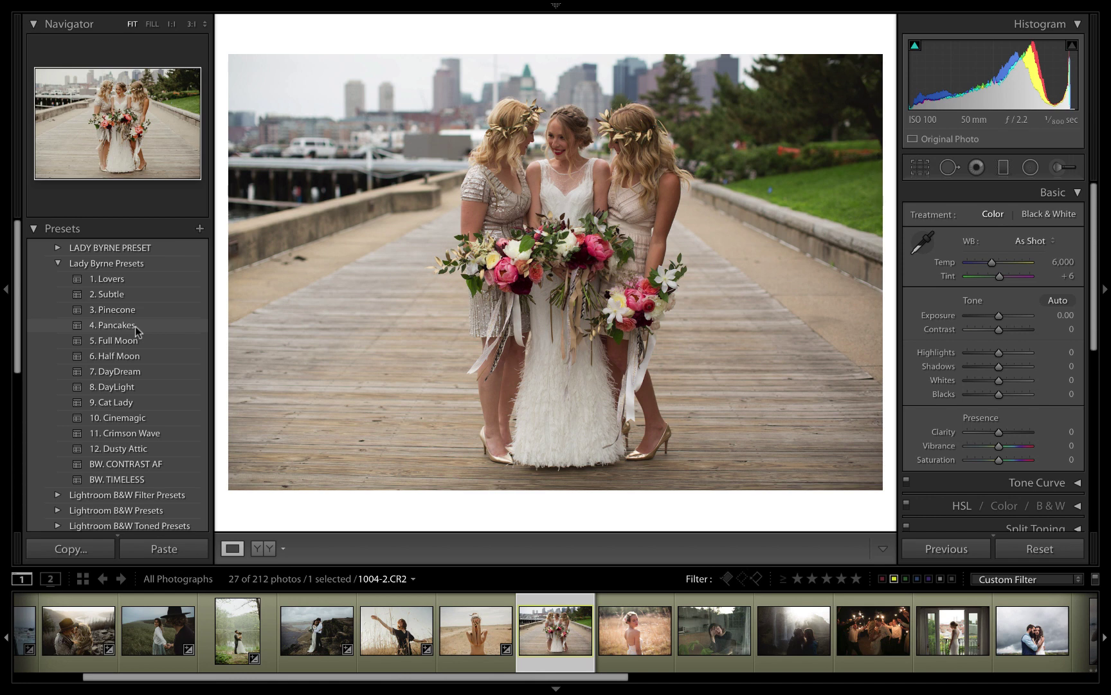
Step: Apply 4. Pancakes to the bridesmaids photo with Exposure +0.10 and compare Before/After
left_click(116, 325)
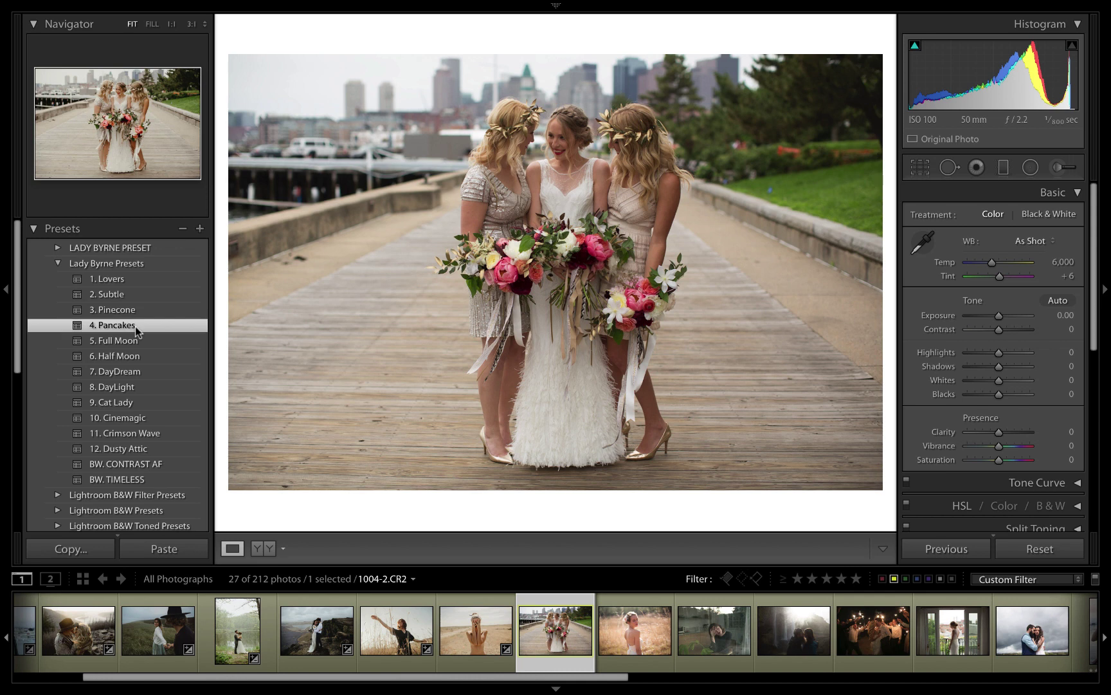
key("equal")
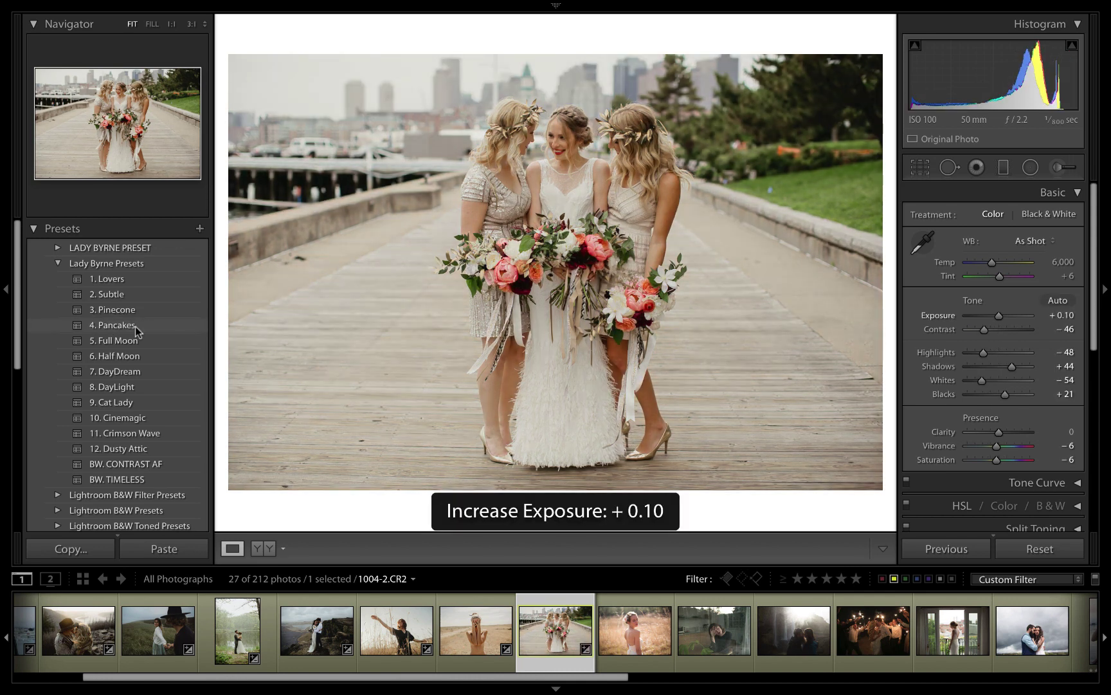
key("backslash")
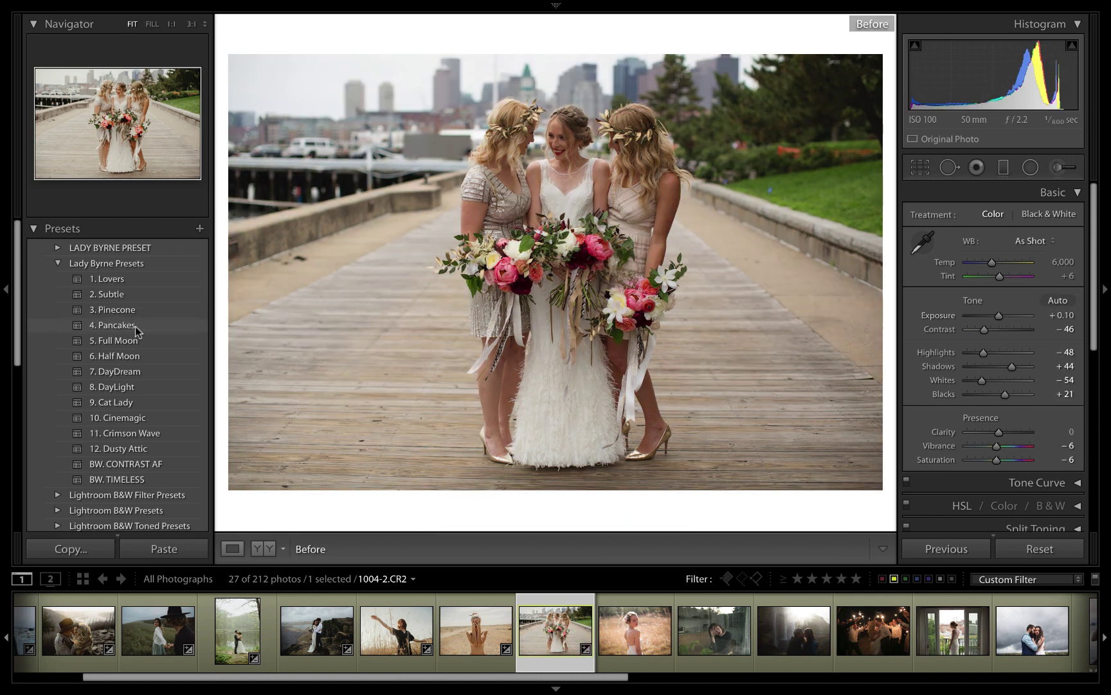
key("backslash")
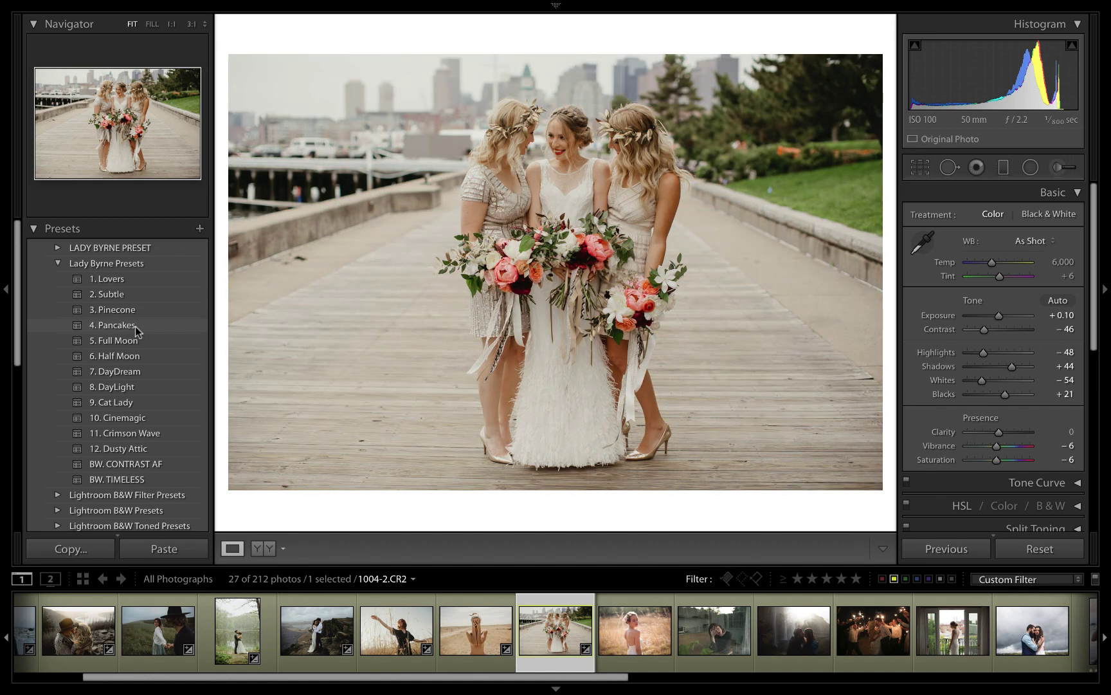
Step: Skip ahead to the kitchen-window portrait 1005-3.CR2 and try 4. Pancakes on it
key("Right")
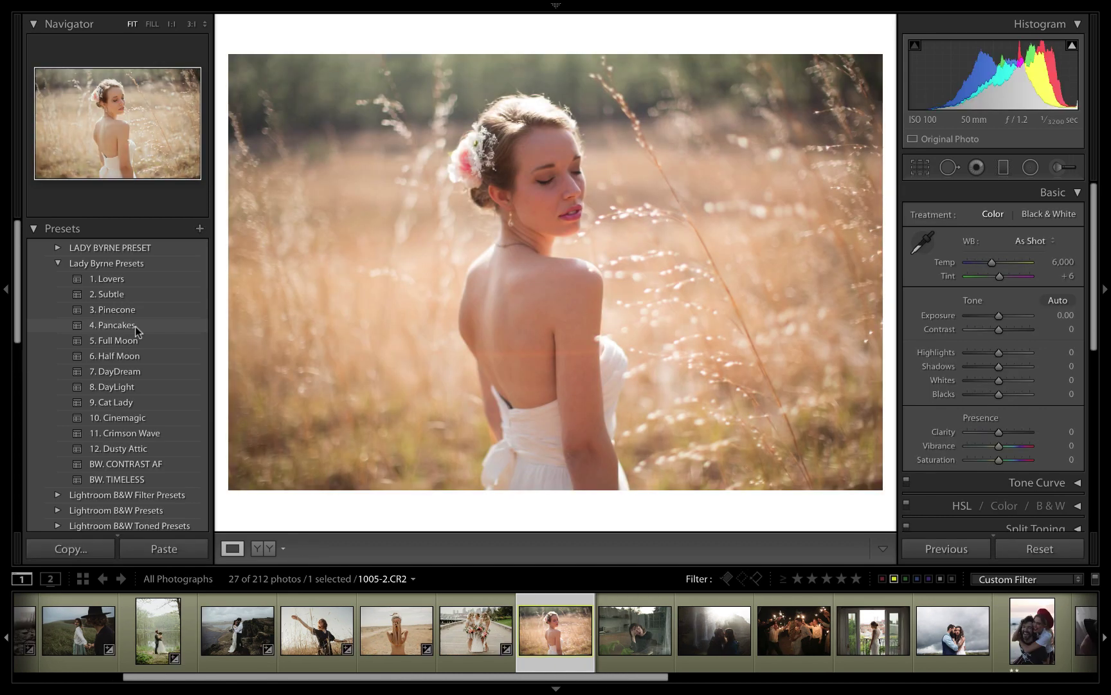
key("Right")
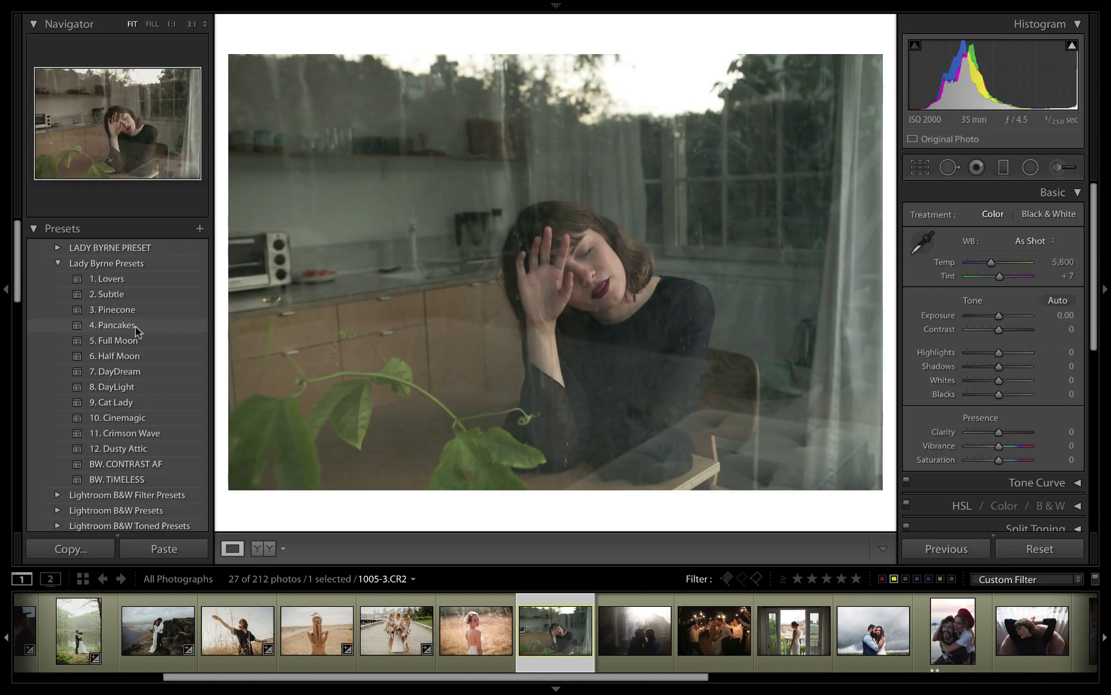
left_click(136, 327)
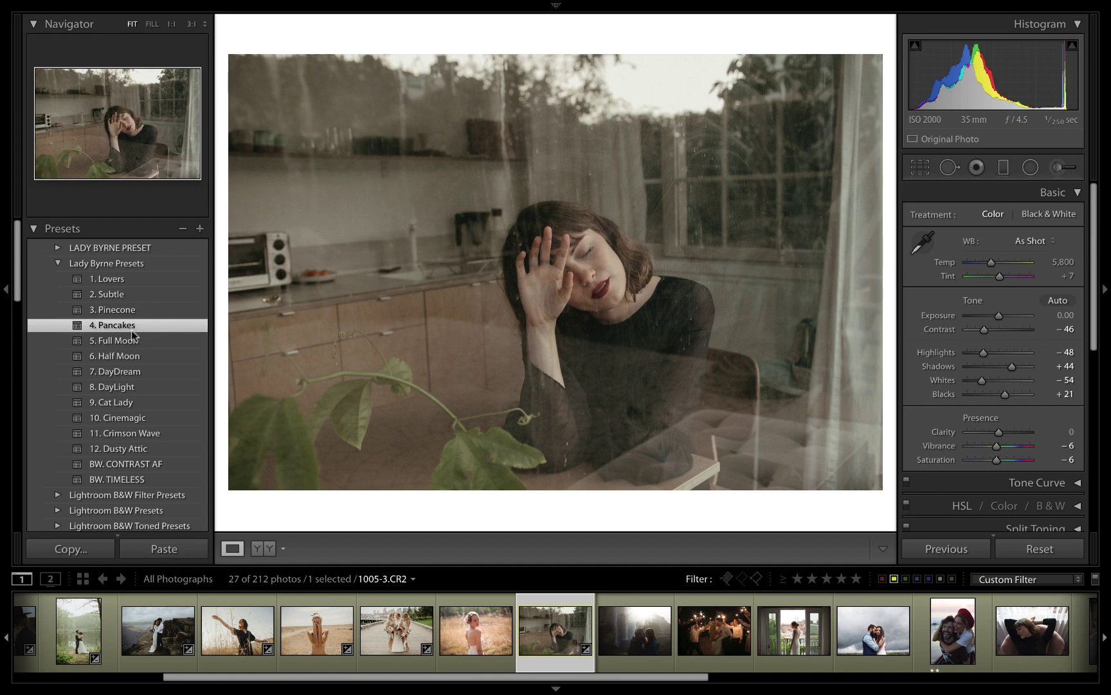
Step: Switch the window portrait to 5. Full Moon, darken exposure, and cool Temp slightly
left_click(129, 333)
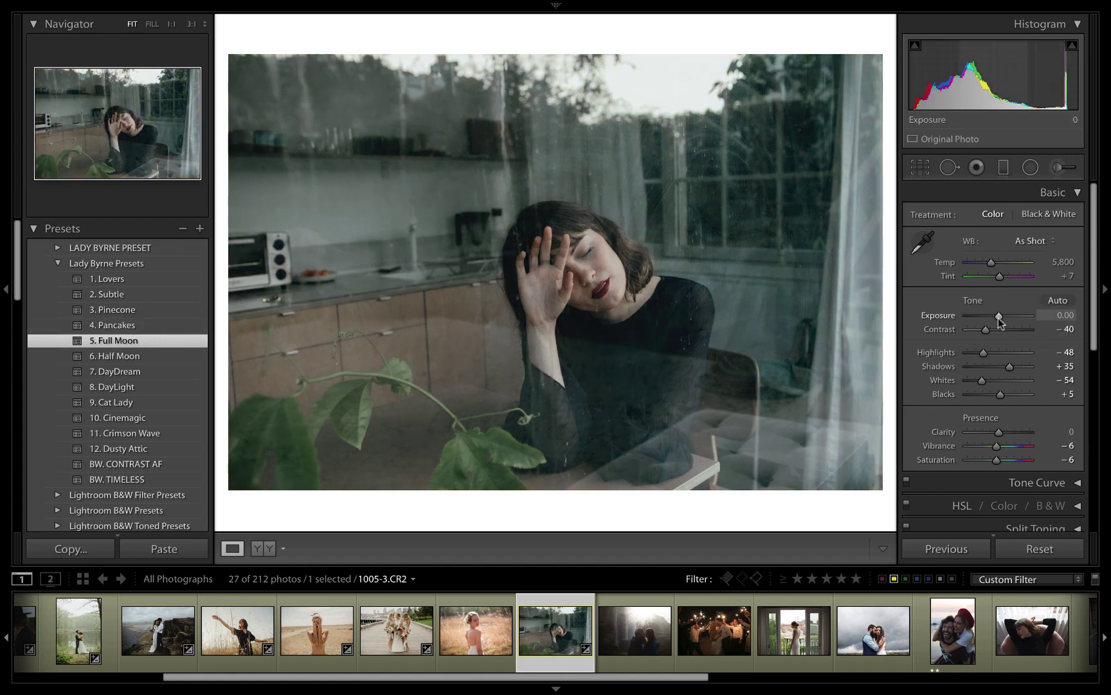
left_click_drag(999, 315, 996, 318)
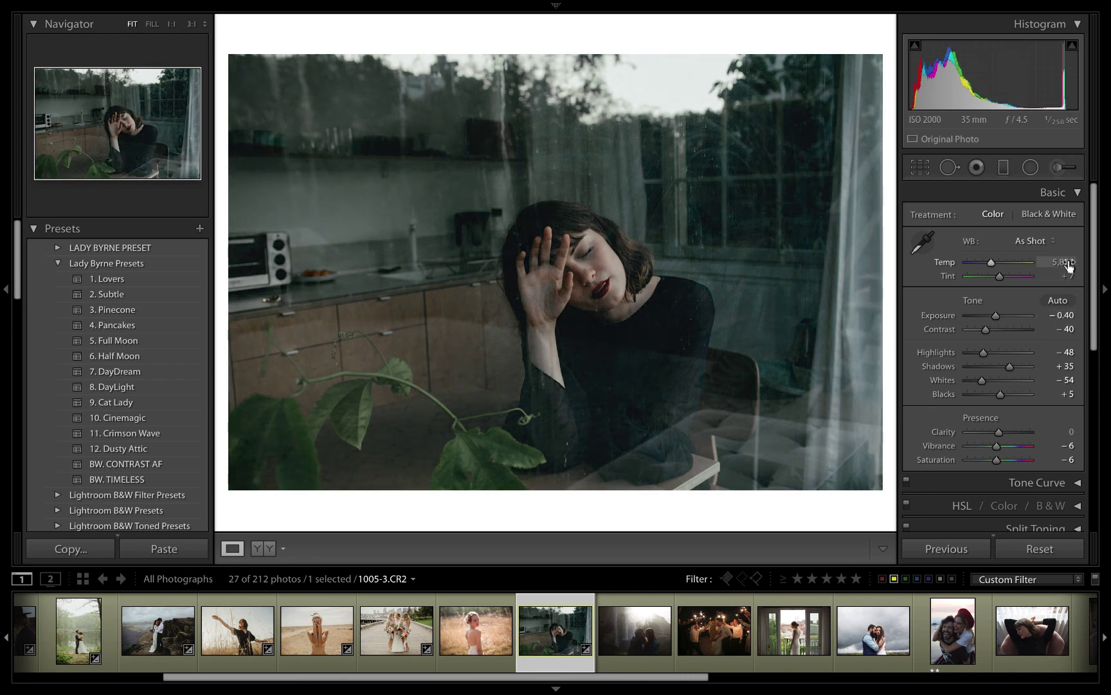
left_click_drag(1069, 265, 1056, 265)
Step: Compare Before/After, settle Exposure at −0.50, and go back to the bride-in-field photo
key("backslash")
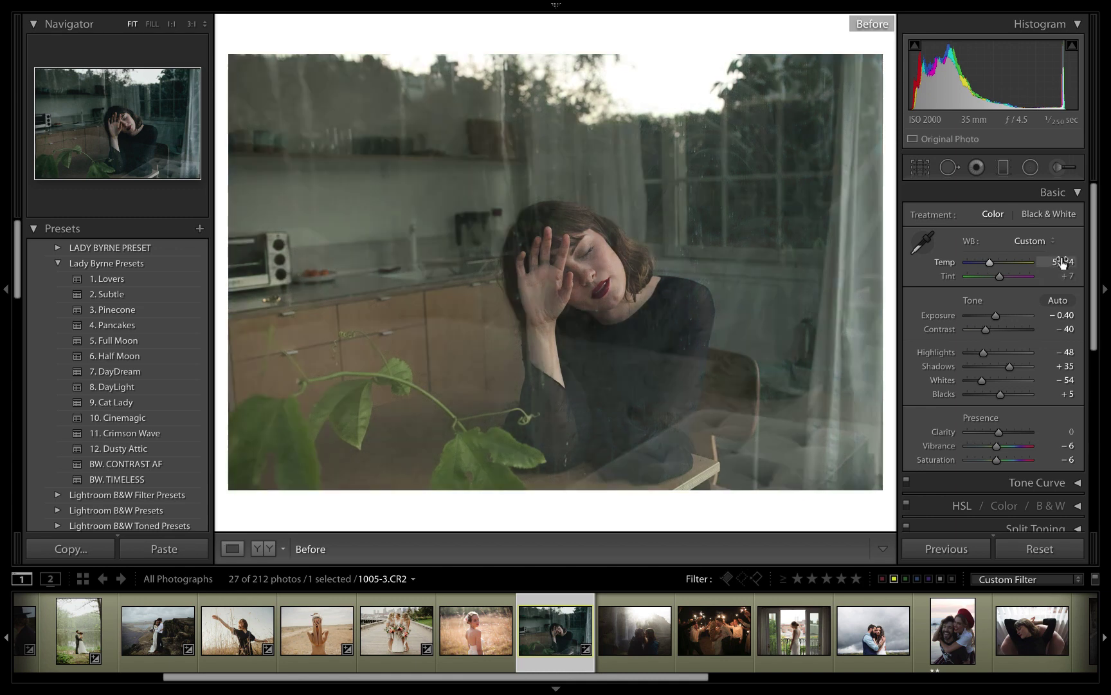
key("backslash")
key("minus")
key("equal")
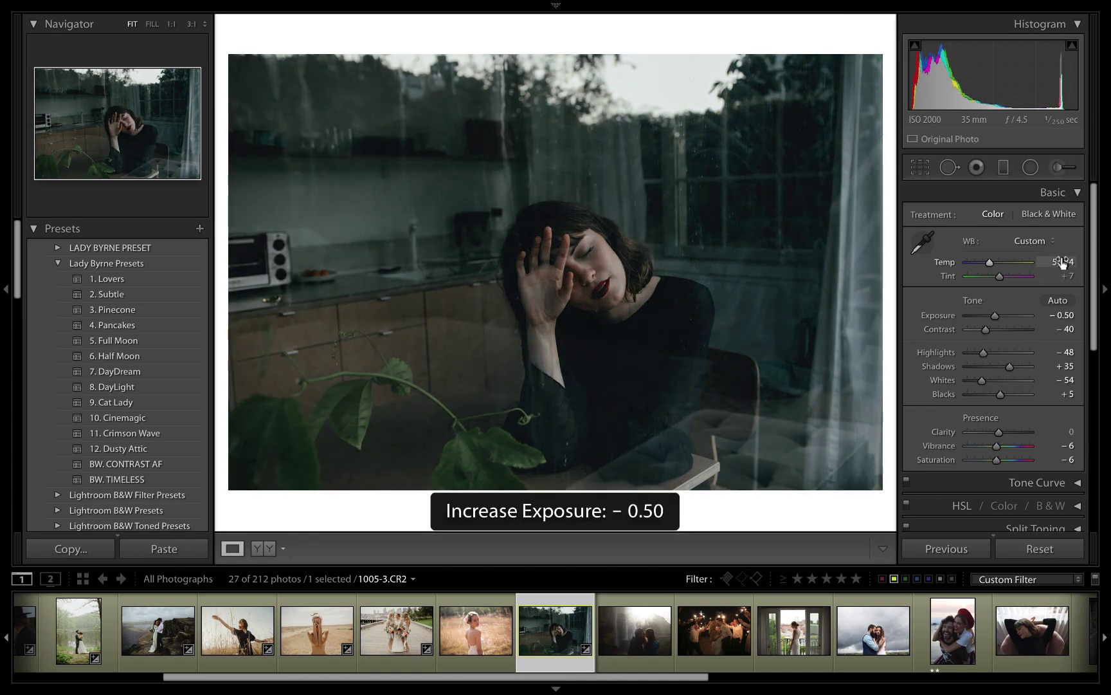
key("Left")
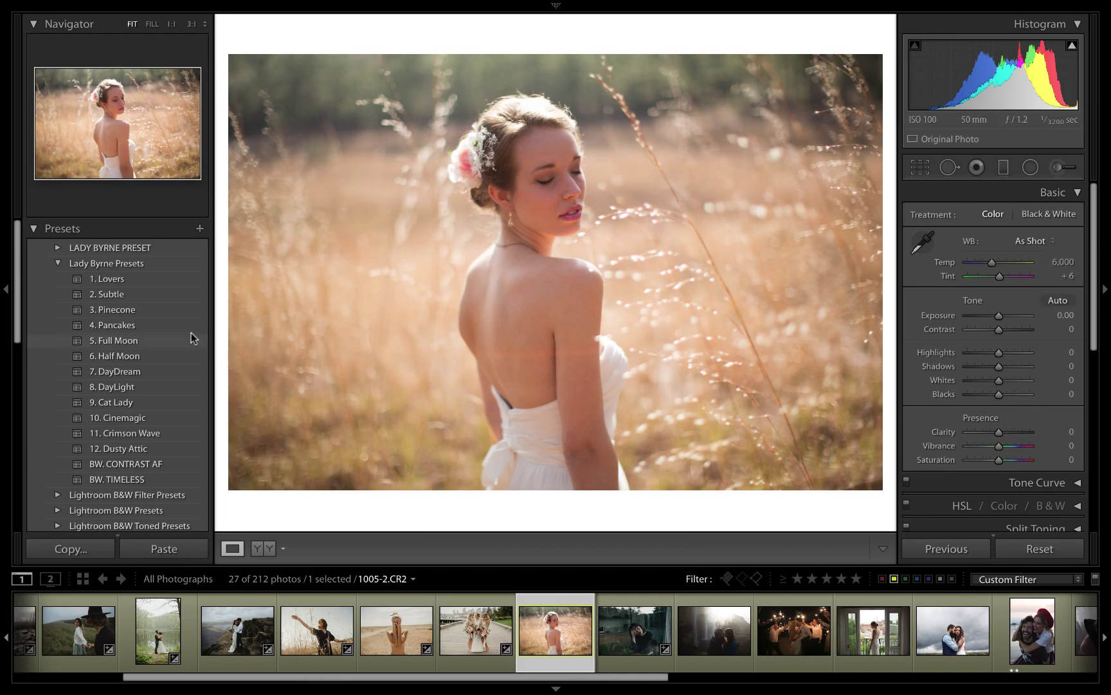
Step: Apply 5. Full Moon with Exposure +0.10 to the bride photo, compare, then return to the window portrait
left_click(135, 342)
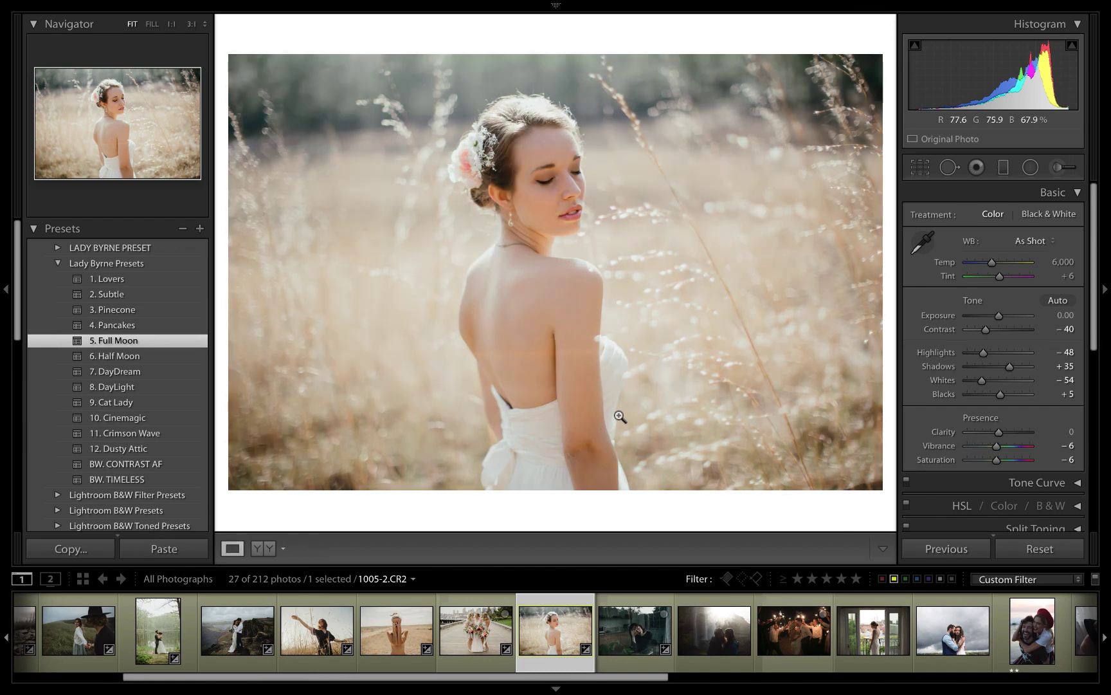
key("equal")
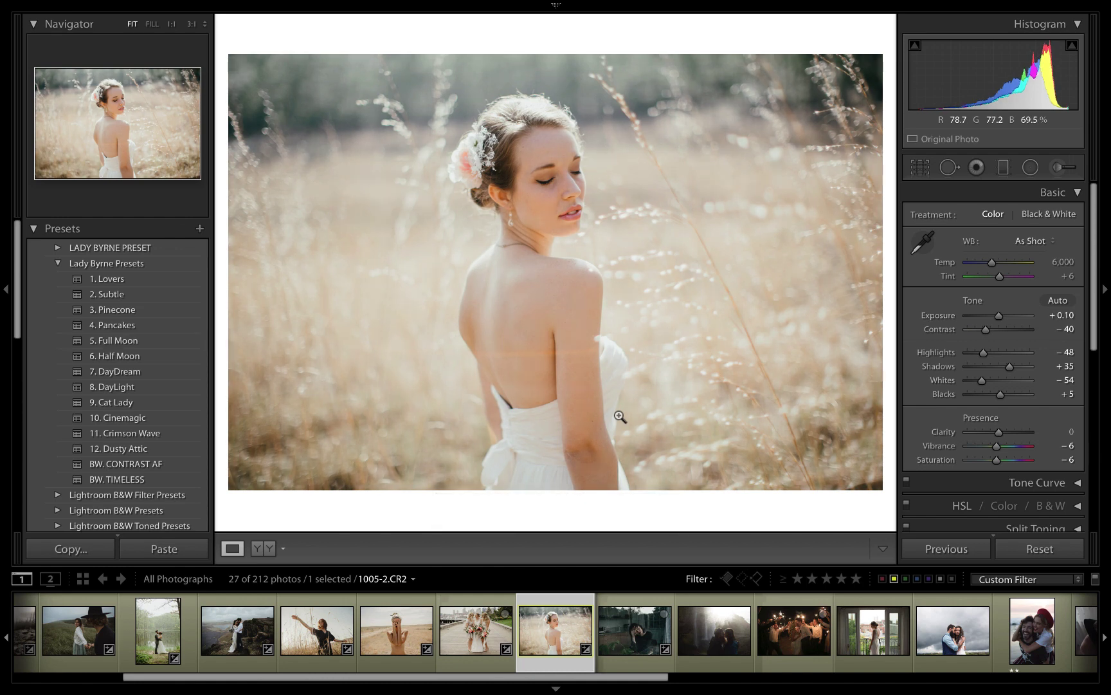
key("backslash")
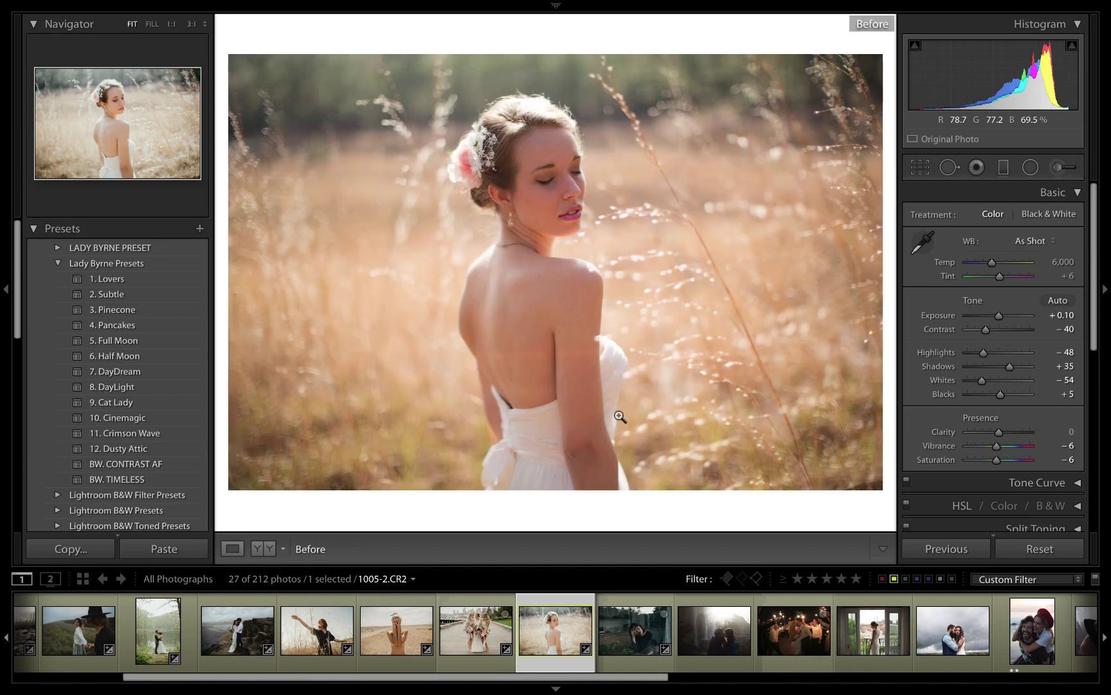
key("backslash")
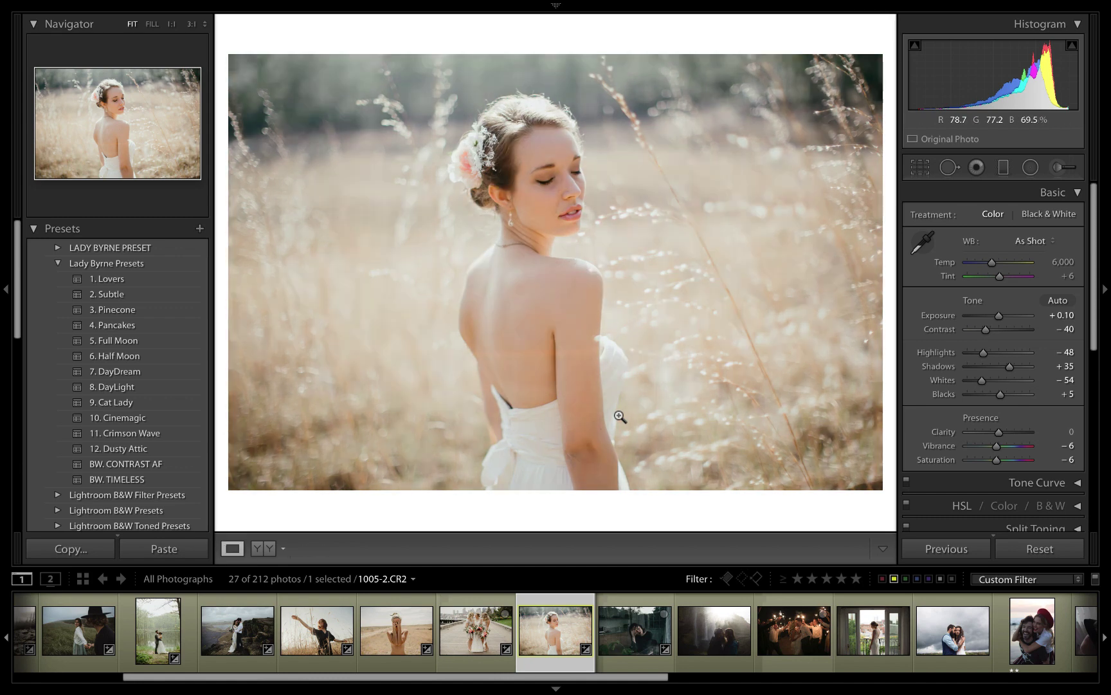
key("backslash")
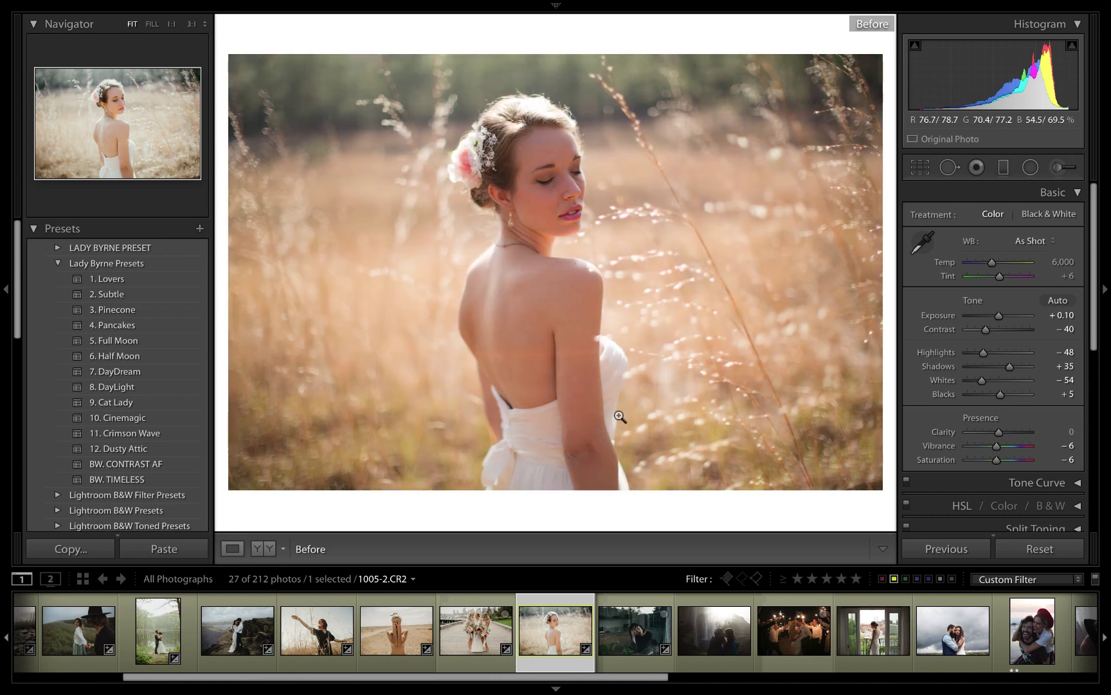
key("backslash")
key("Right")
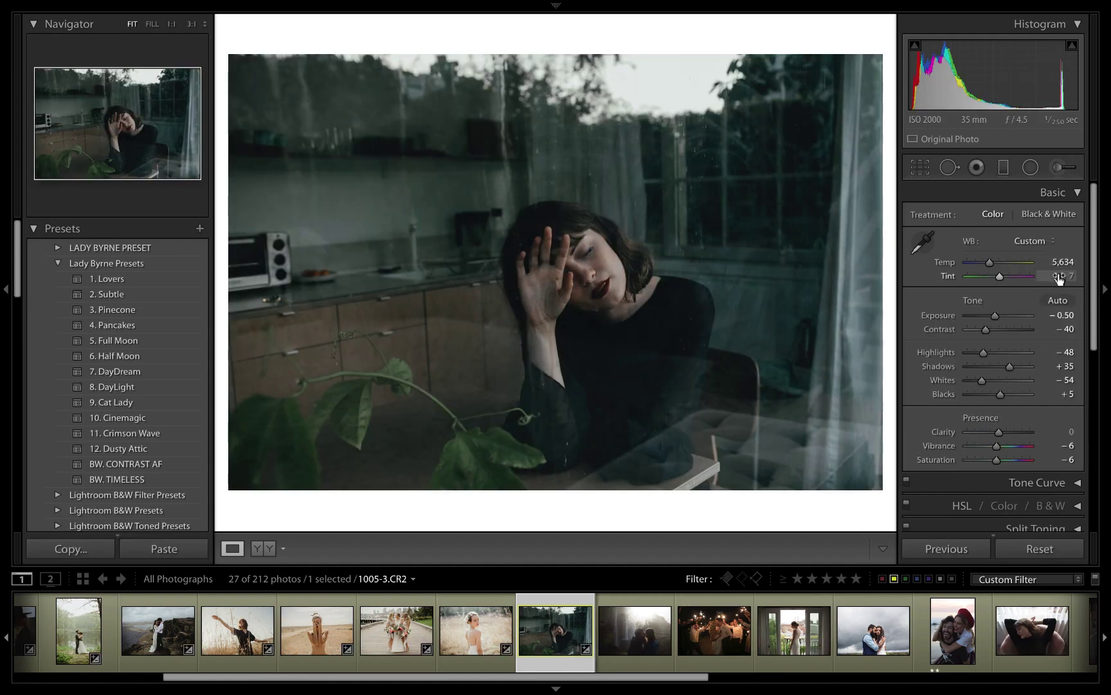
Step: Set the kitchen-window portrait's Tint to +13, compare with the original, then advance to the waterfall photo
mouse_move(1062, 276)
left_mouse_down()
mouse_move(1078, 276)
mouse_move(1068, 276)
left_mouse_up()
left_click_drag(1071, 276, 1057, 275)
key("backslash")
key("backslash")
key("Right")
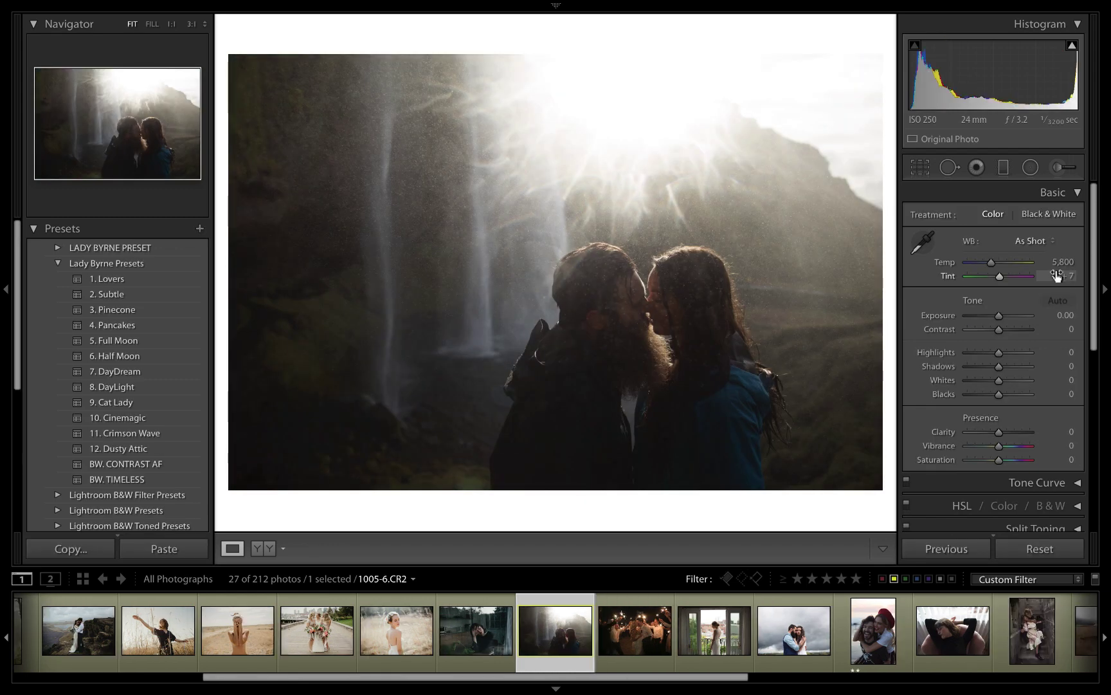
Step: Give the waterfall couple photo Full Moon, Temp about 7,000 and Exposure +0.20, then advance
left_click(119, 342)
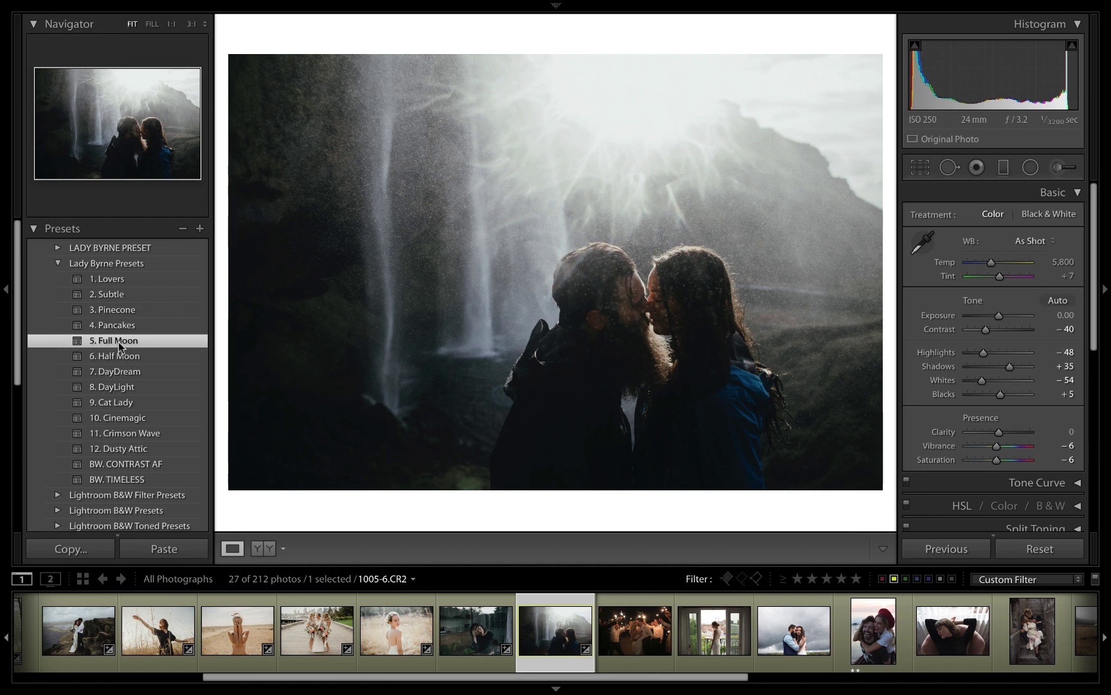
left_click_drag(991, 262, 1000, 261)
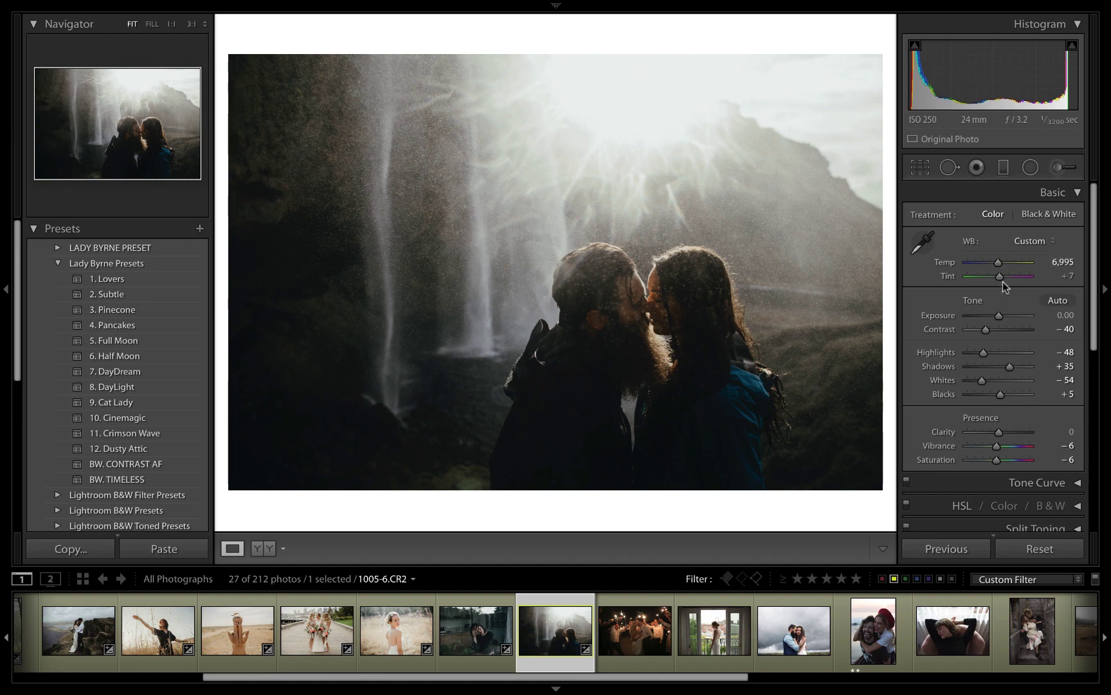
key("equal")
key("equal")
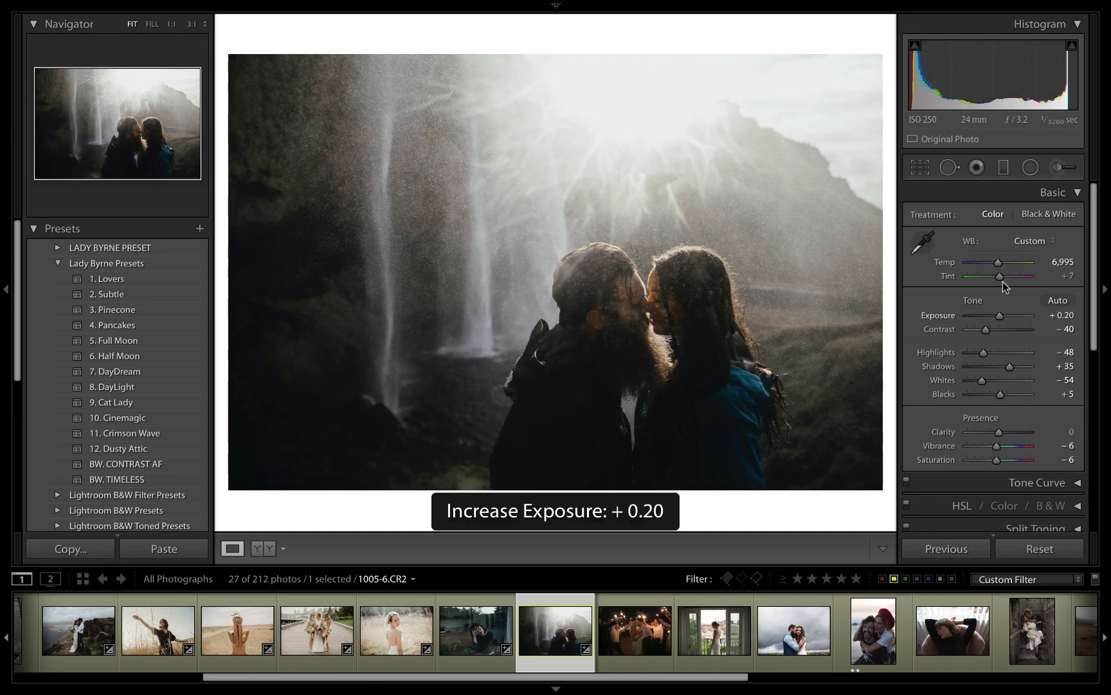
key("backslash")
key("backslash")
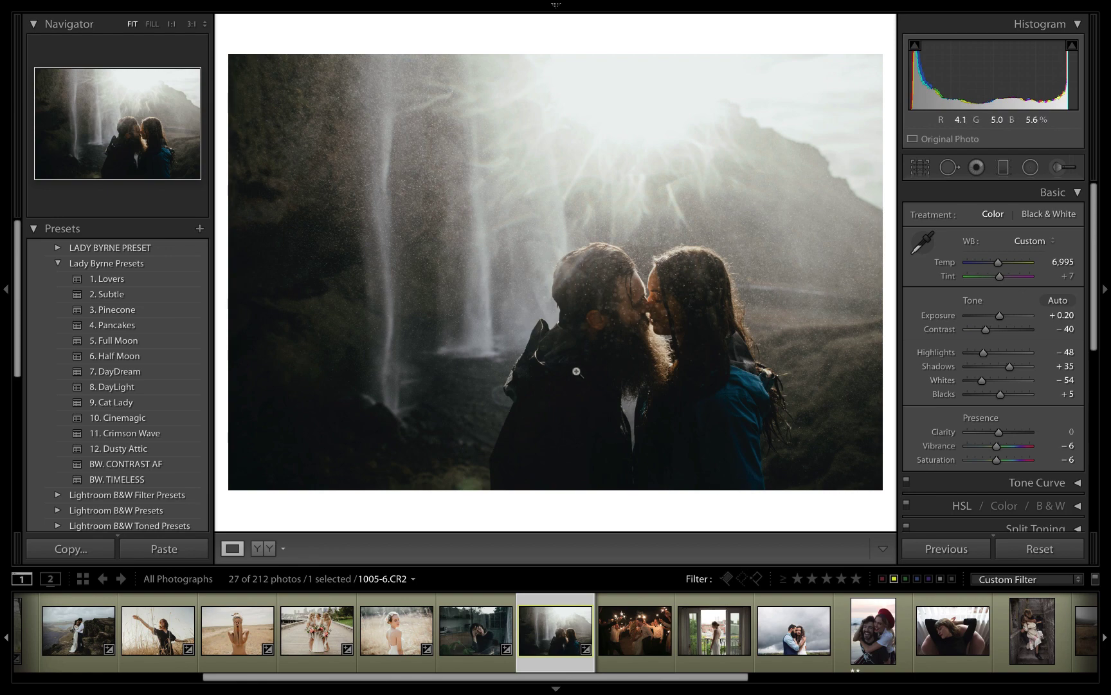
key("Right")
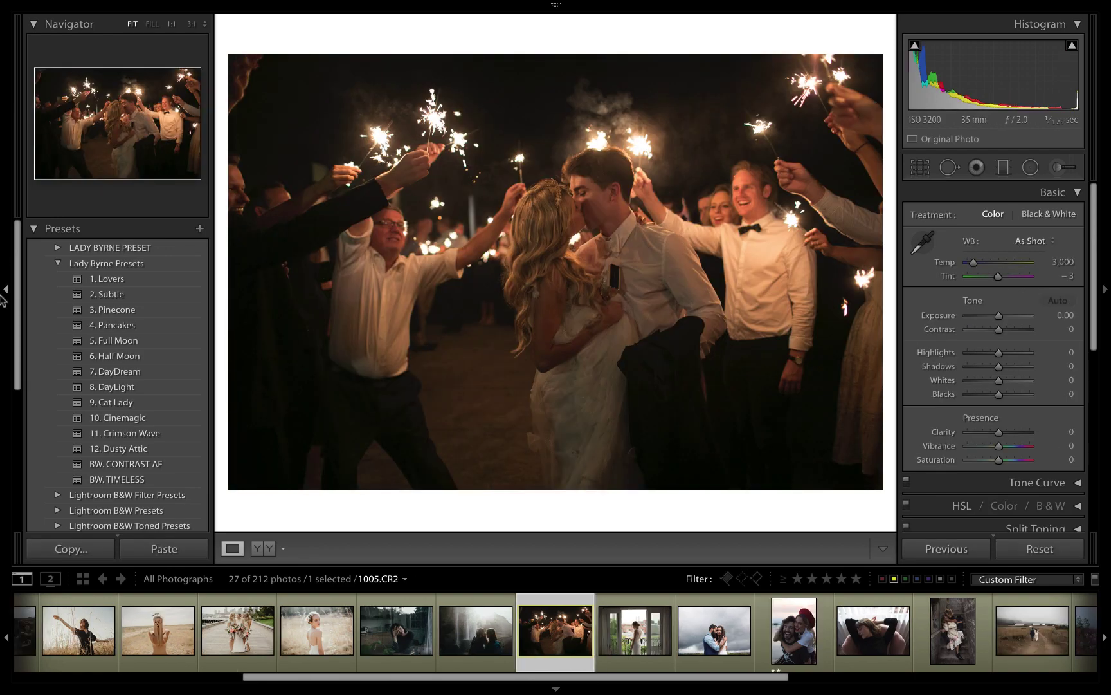
Step: Give the sparkler photo Full Moon, Temp 2,621 and Exposure +0.75, then open the balcony photo
left_click(126, 341)
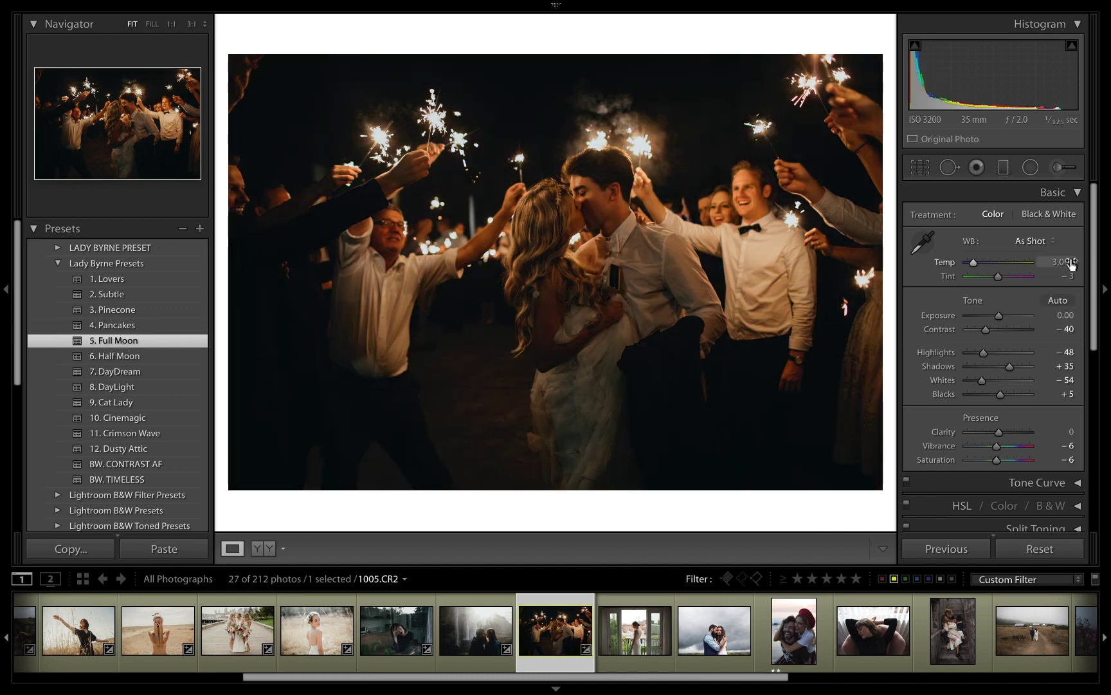
left_click_drag(1071, 264, 1049, 263)
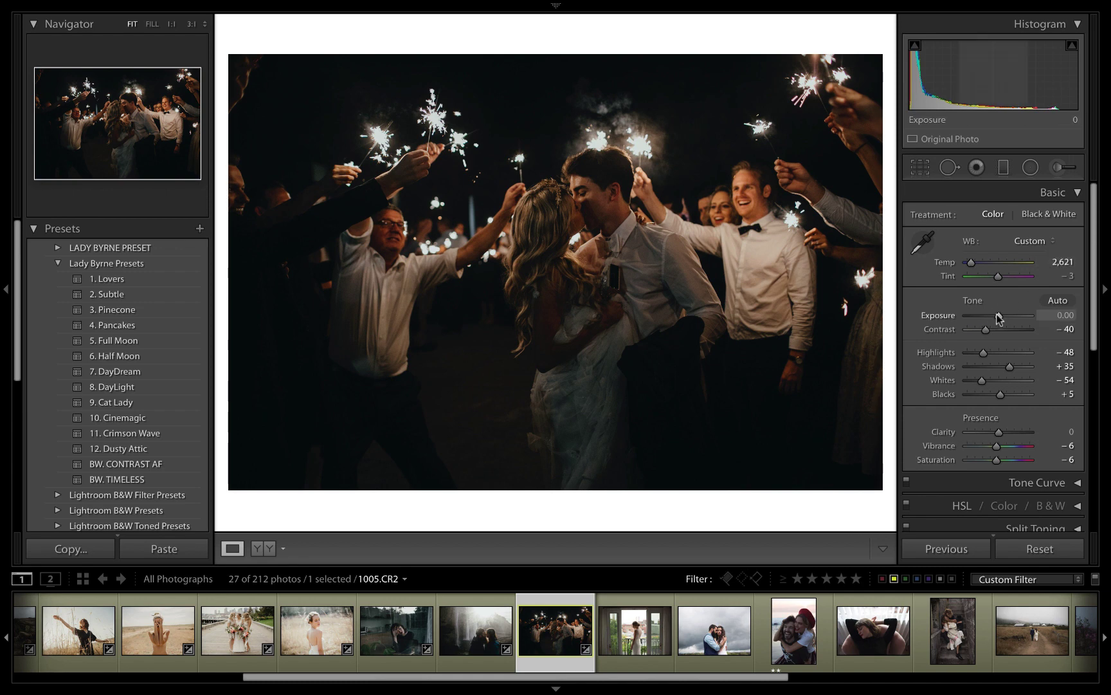
left_click_drag(999, 316, 997, 278)
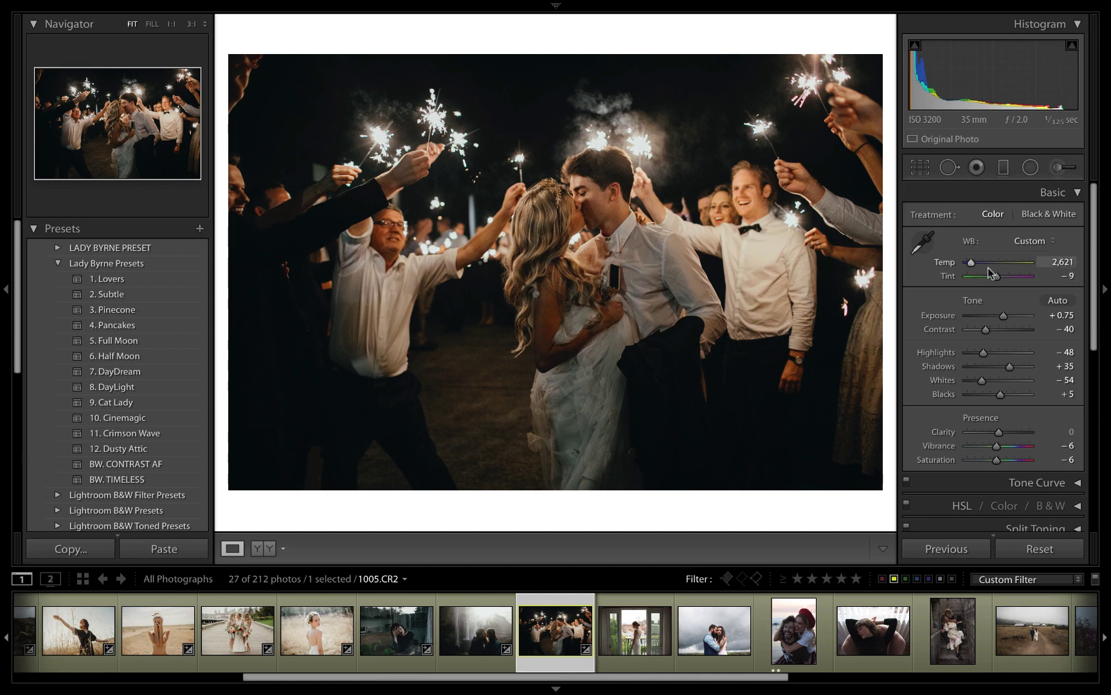
key("backslash")
key("backslash")
key("Right")
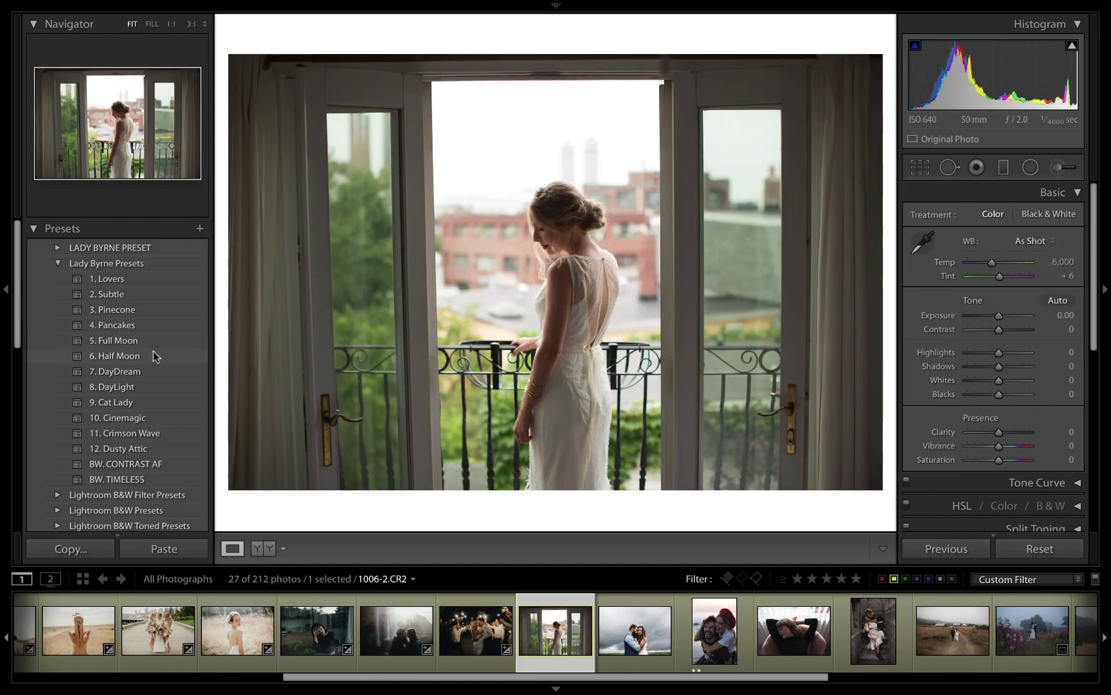
Step: Apply the 6. Half Moon preset to the balcony bride photo and brighten its exposure
left_click(149, 355)
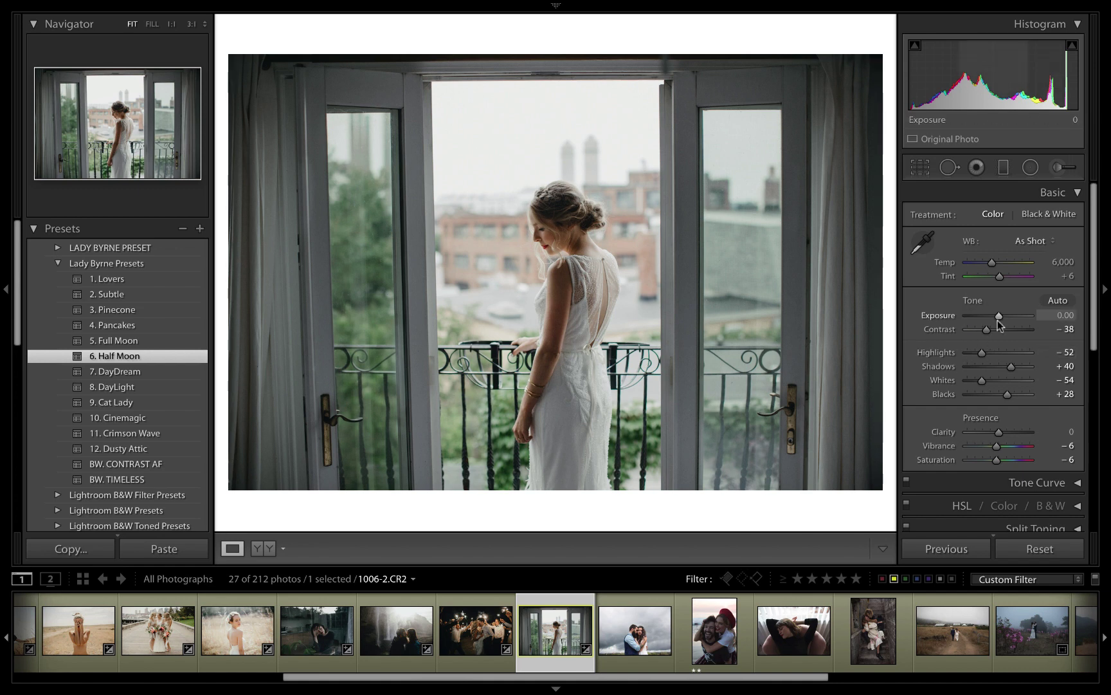
left_click_drag(999, 322, 1005, 321)
scroll(956, 371, "down", 5)
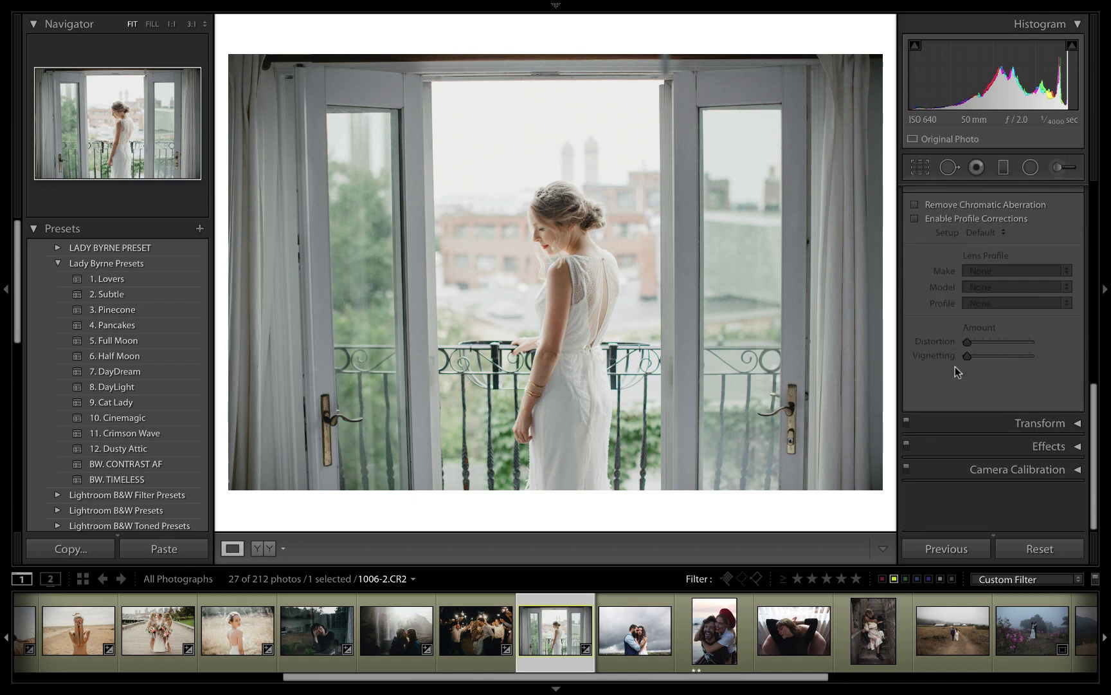
scroll(955, 367, "up", 1)
Step: Enable lens profile corrections, set Exposure to +0.75 and warm Temp to 7,040
left_click(937, 264)
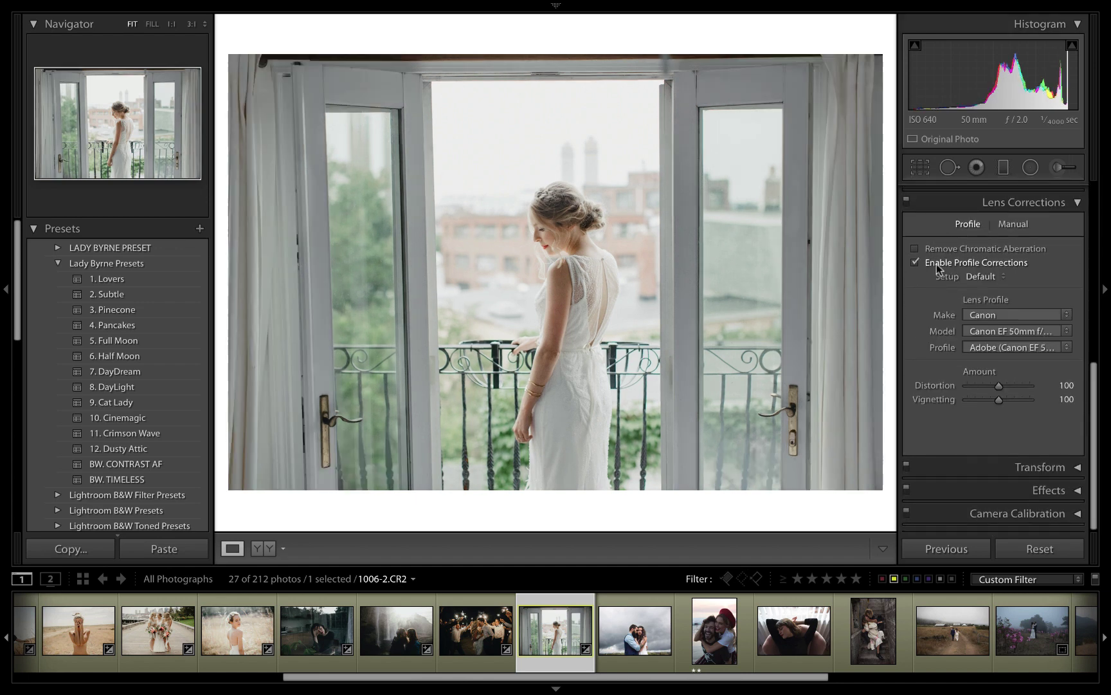
scroll(938, 264, "up", 4)
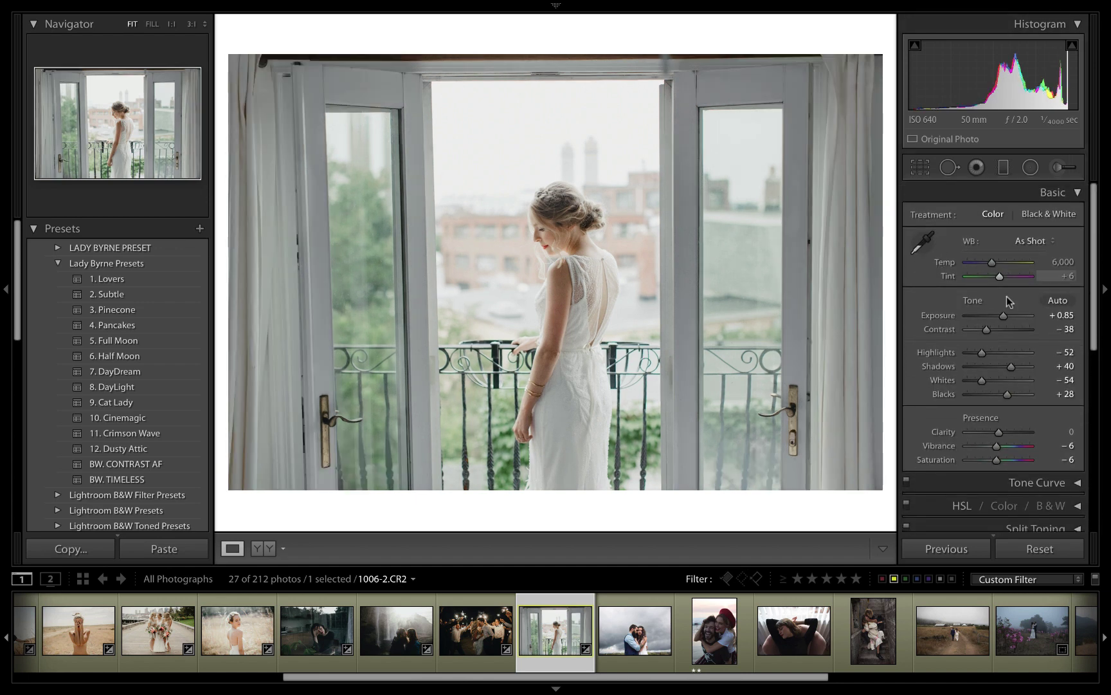
left_click_drag(1004, 316, 1006, 317)
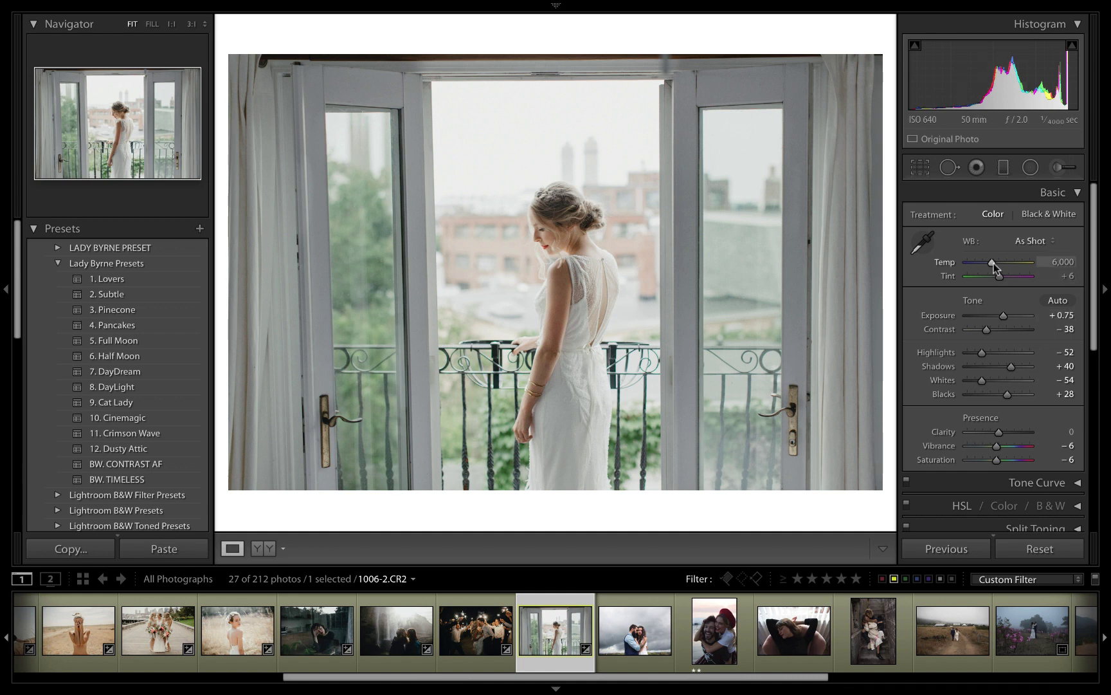
left_click_drag(993, 262, 1001, 263)
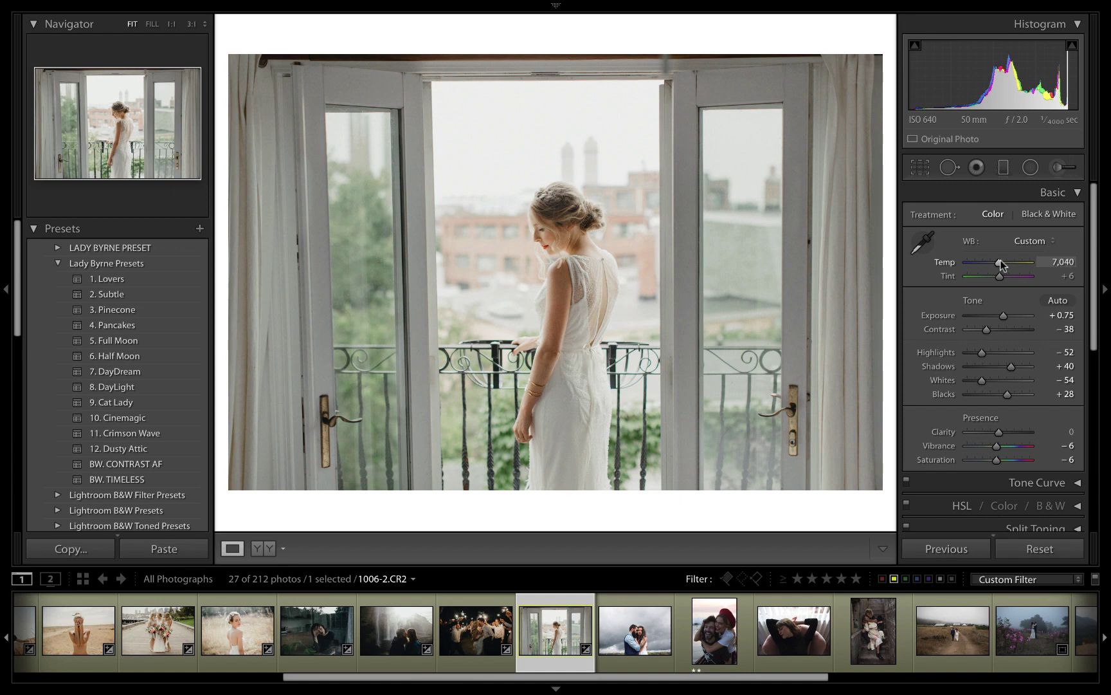
key("backslash")
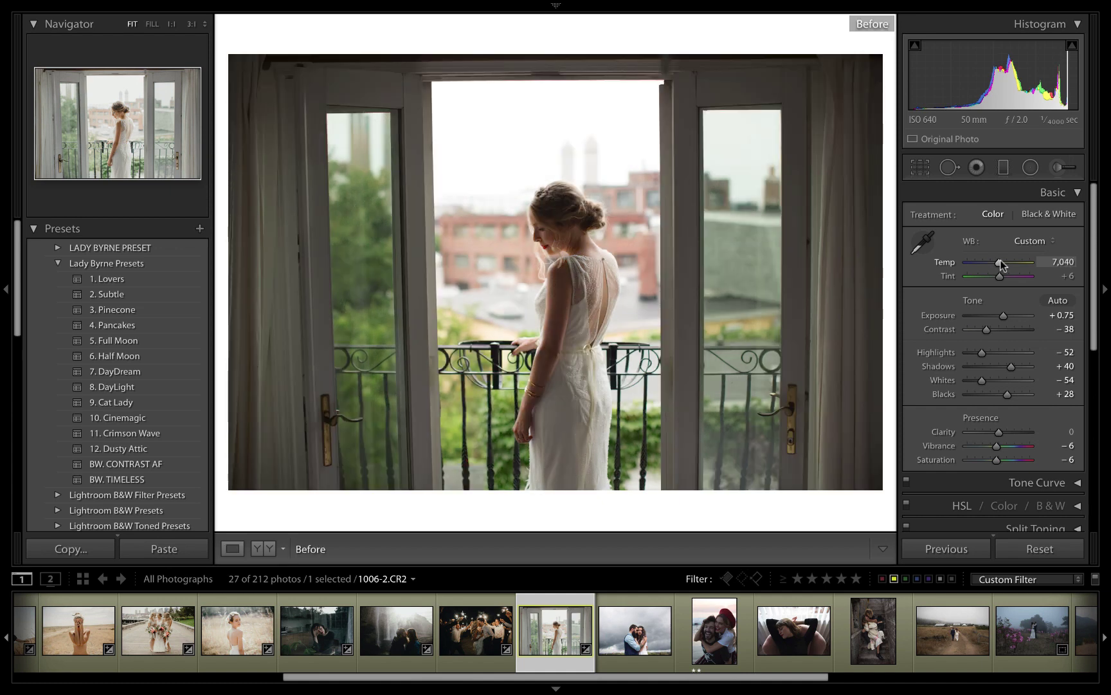
key("backslash")
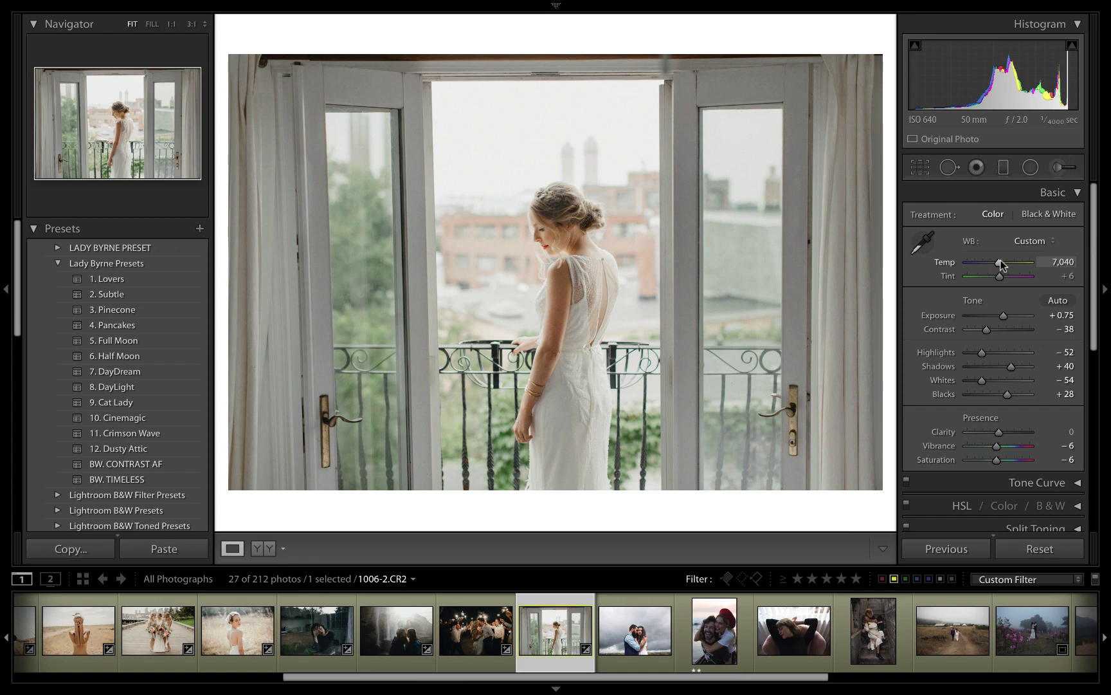
Step: On the stormy-sky couple photo, apply 6. Half Moon and darken Exposure to about −1.00
key("Right")
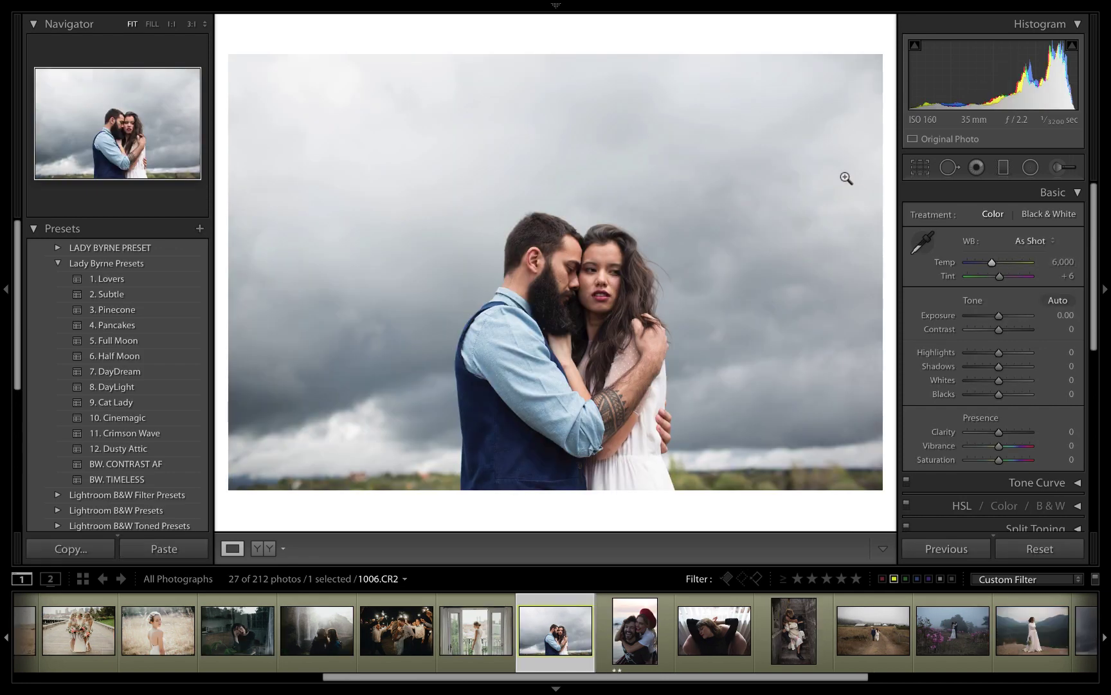
mouse_move(142, 355)
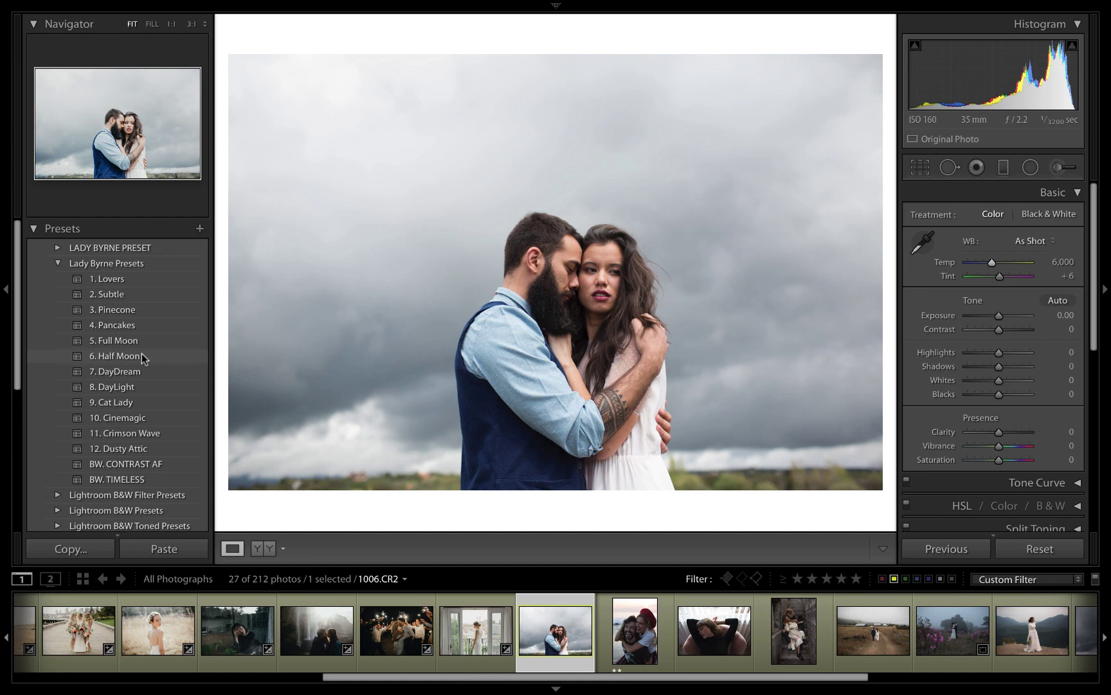
left_click(133, 356)
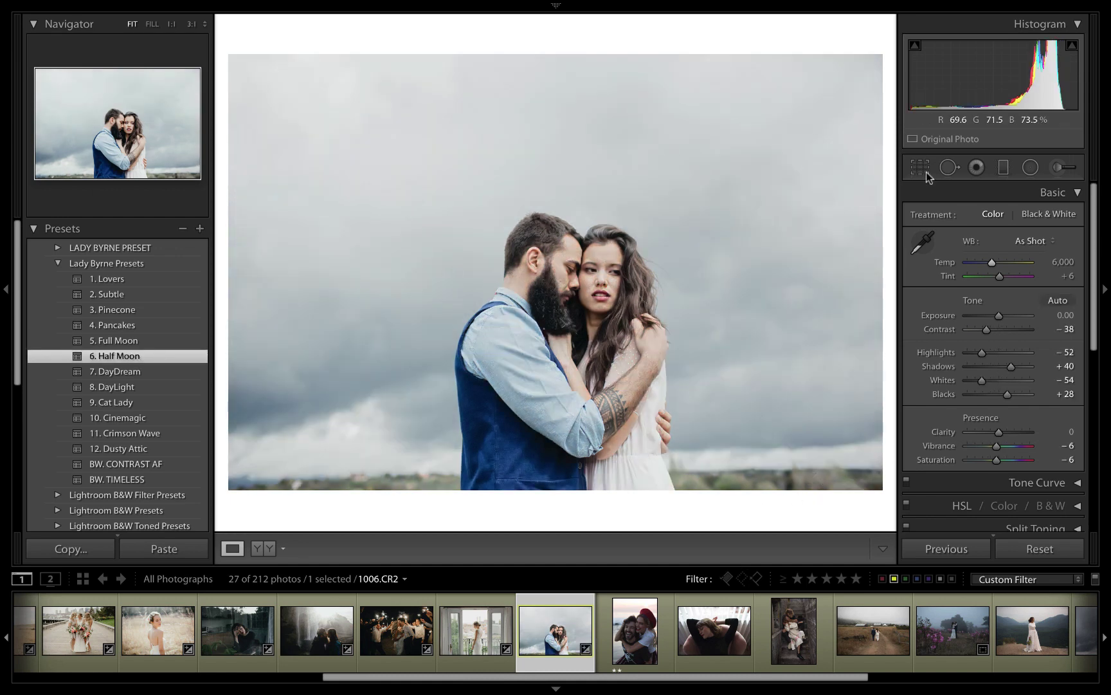
left_click_drag(999, 316, 991, 316)
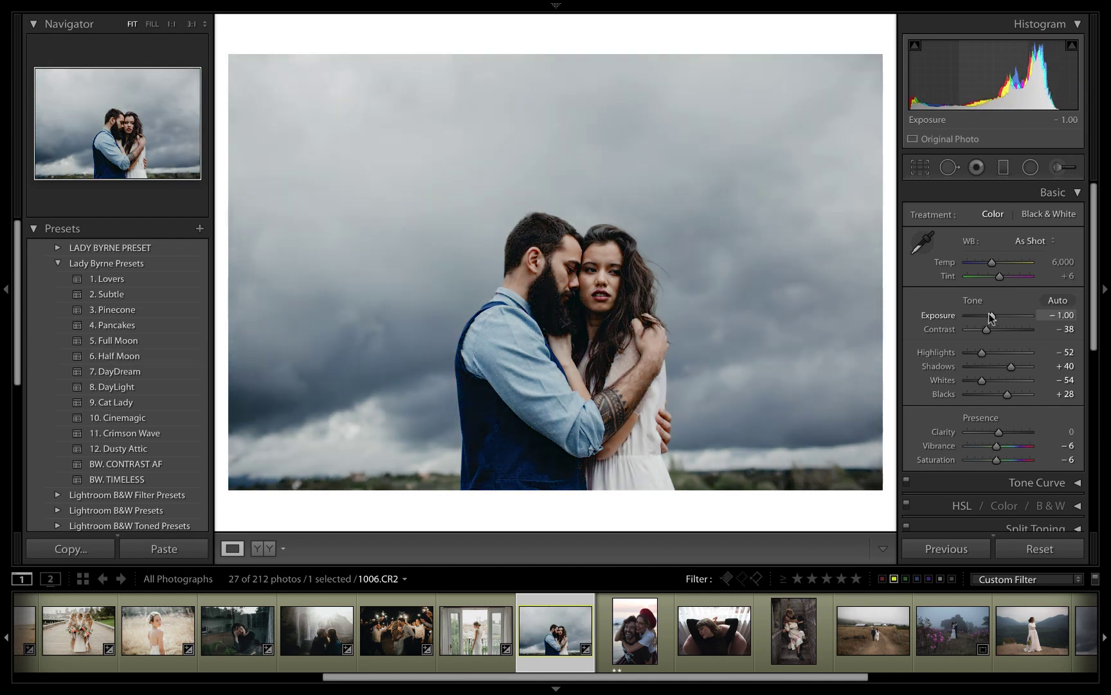
key("backslash")
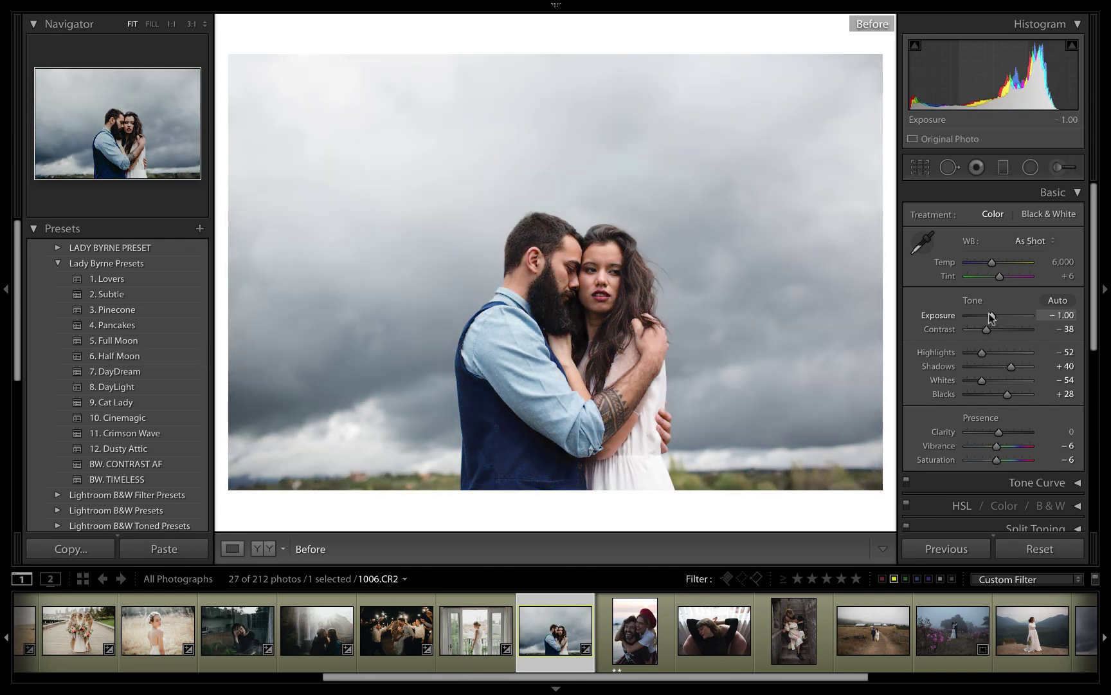
key("backslash")
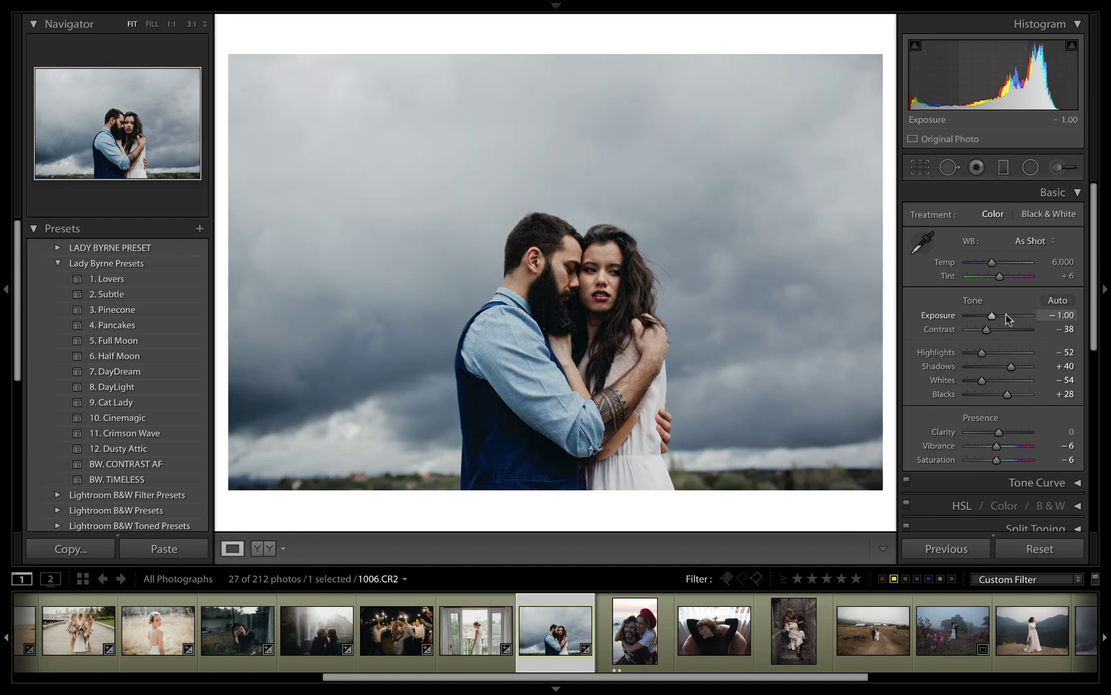
Step: Set Tint to 0 and Exposure to −1.10, then advance to the beach photo
left_click_drag(999, 274, 993, 264)
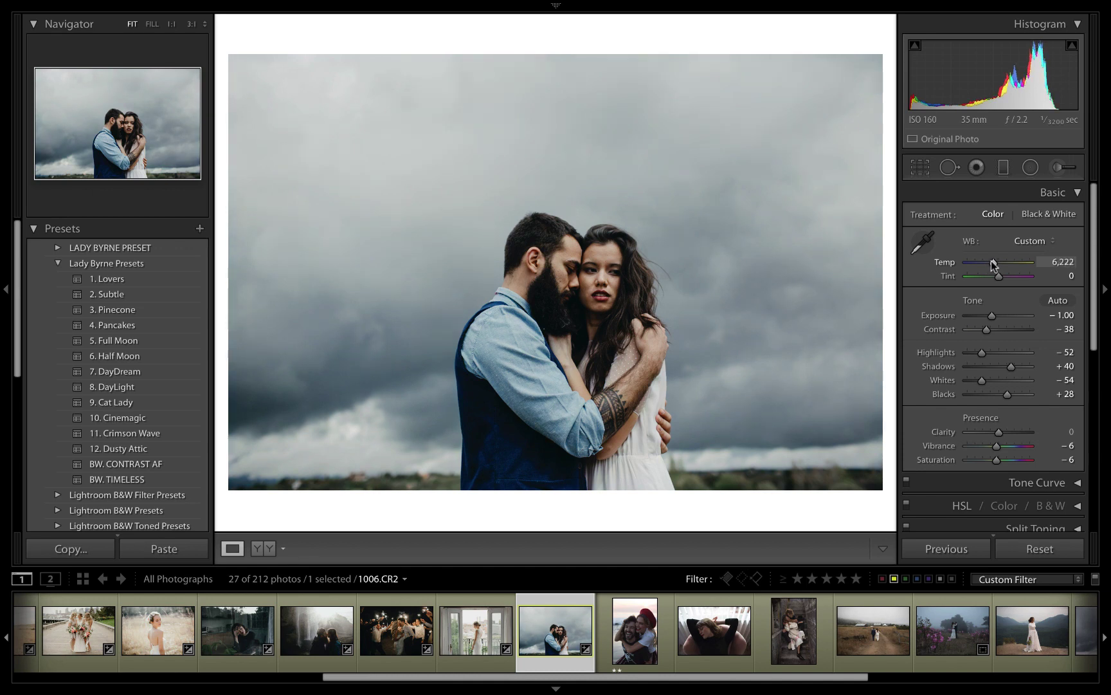
key("minus")
key("backslash")
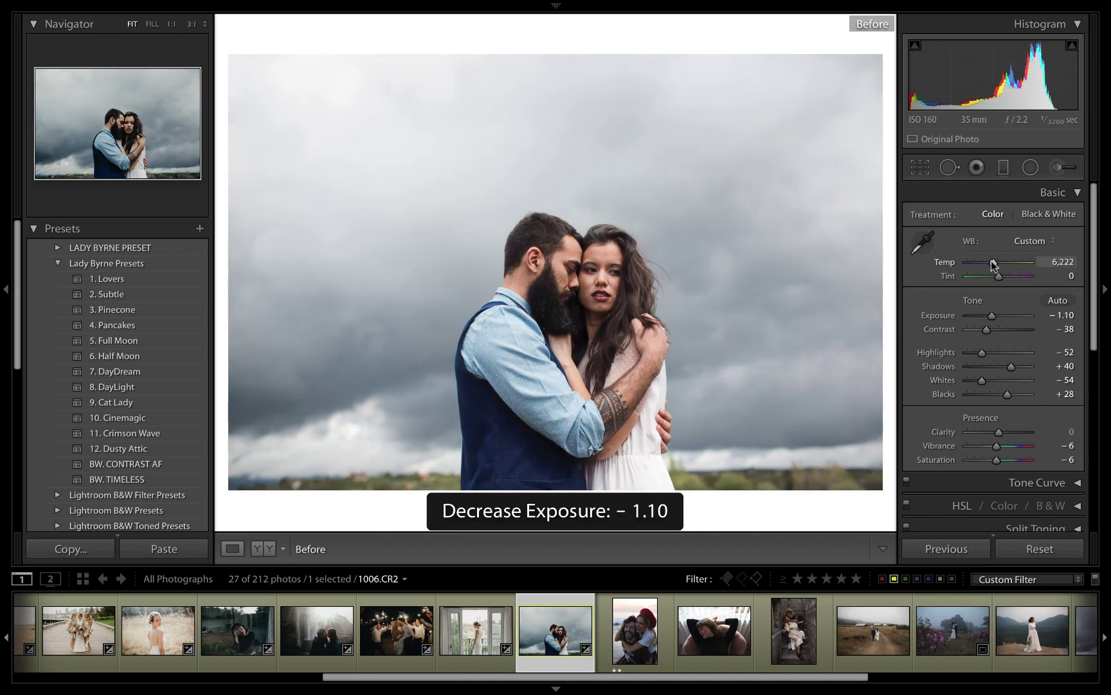
key("backslash")
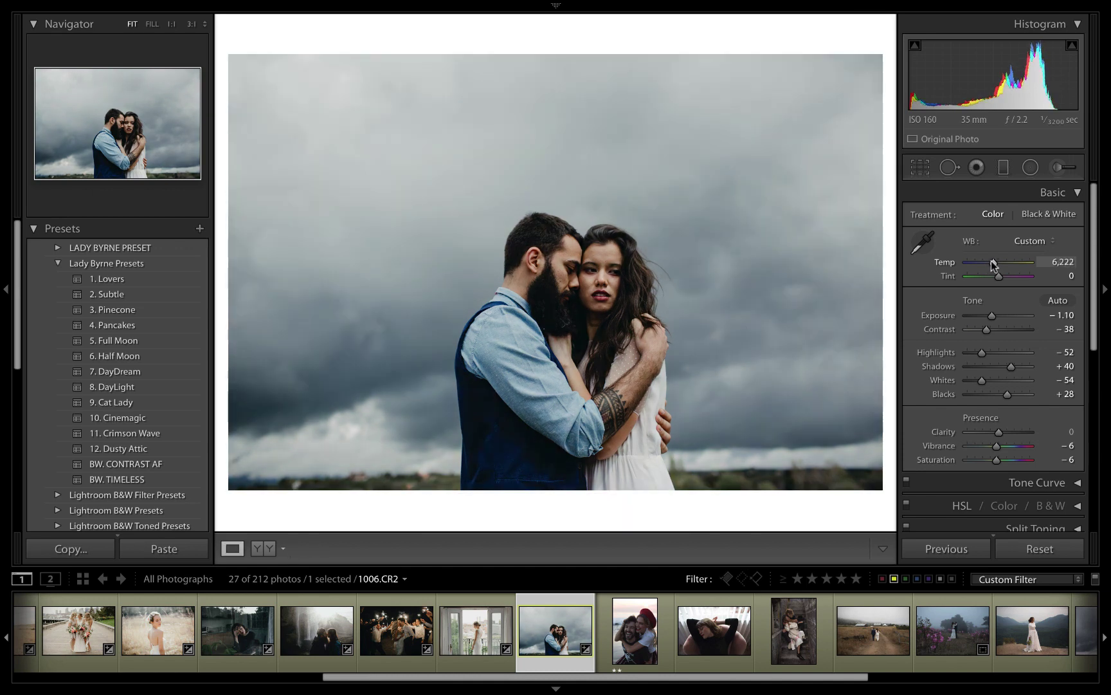
key("Right")
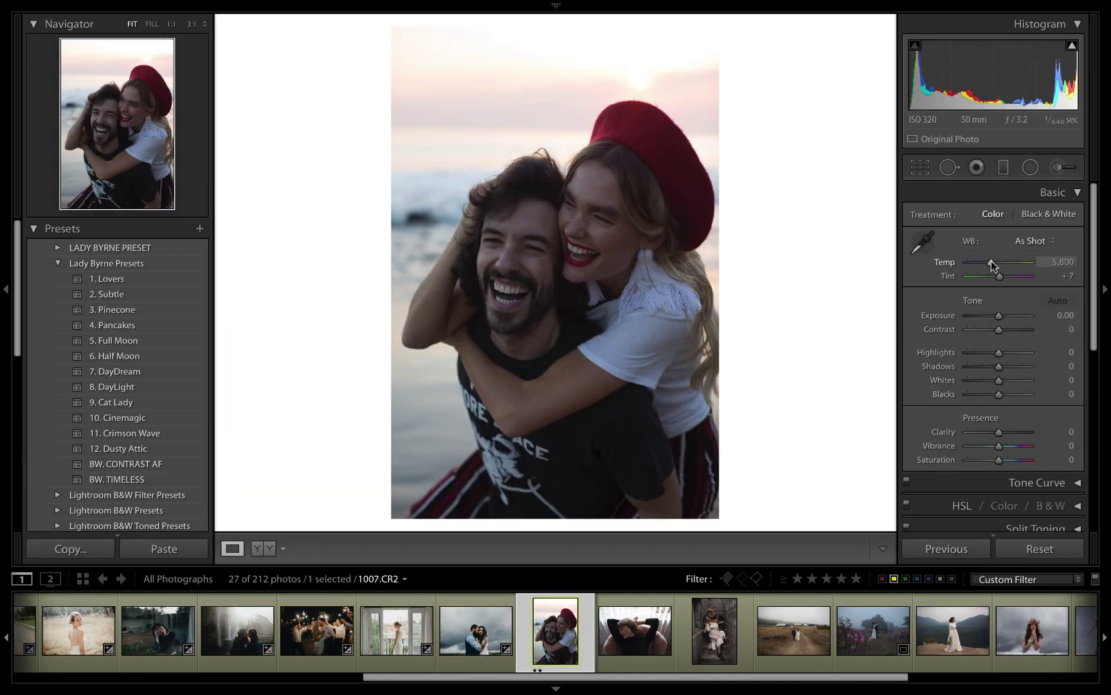
Step: Give the beach piggyback photo DayDream, Temp 6,691 and Tint 0, then advance to 1008-2.CR2
left_click(148, 371)
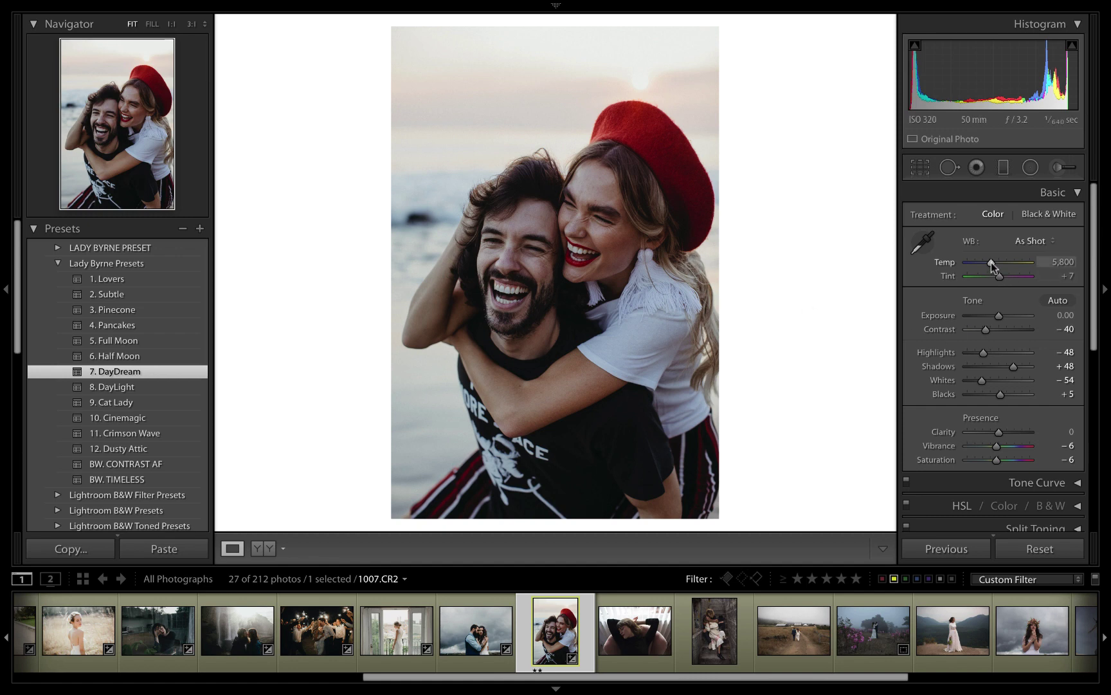
left_click_drag(991, 265, 996, 261)
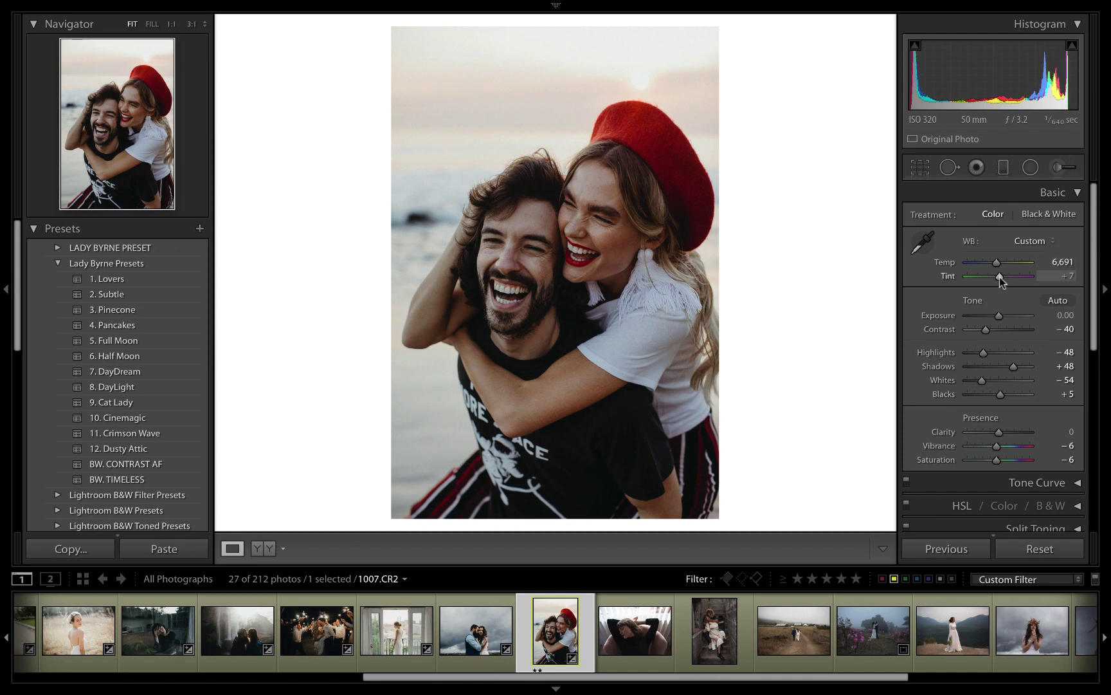
double_click(1000, 281)
key("backslash")
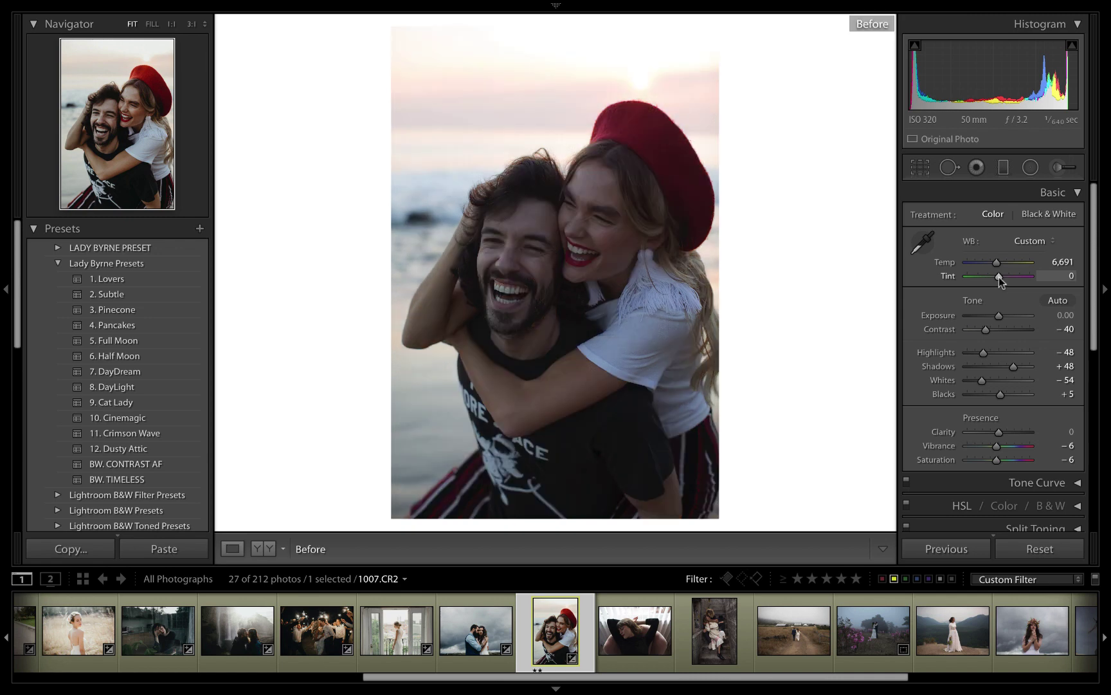
key("backslash")
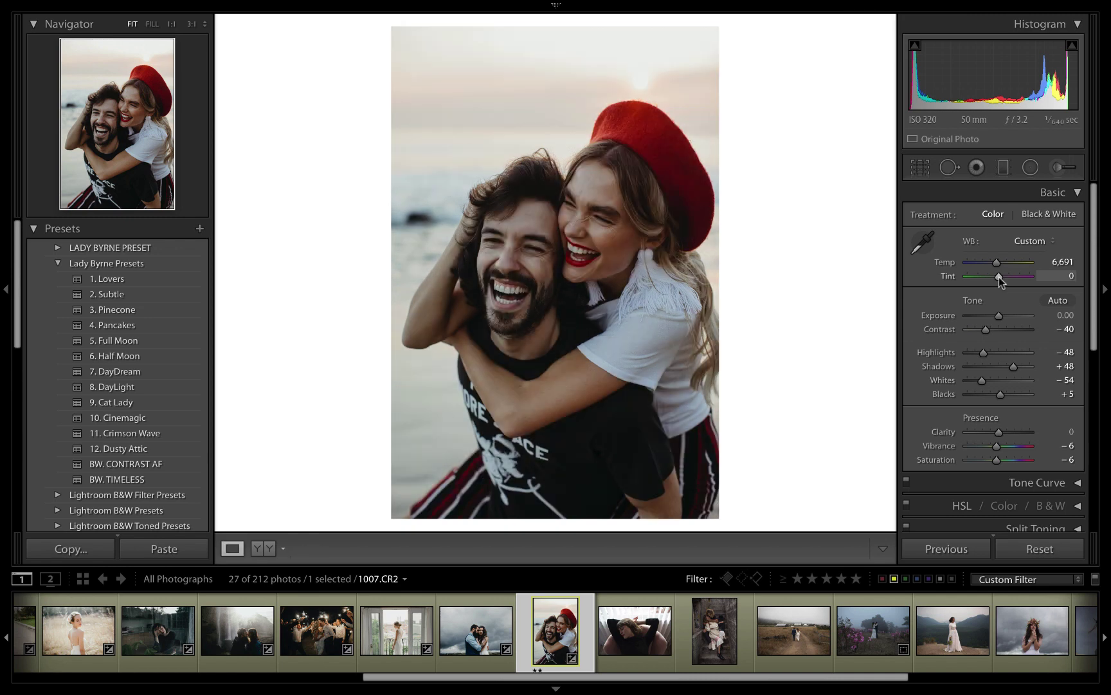
key("Right")
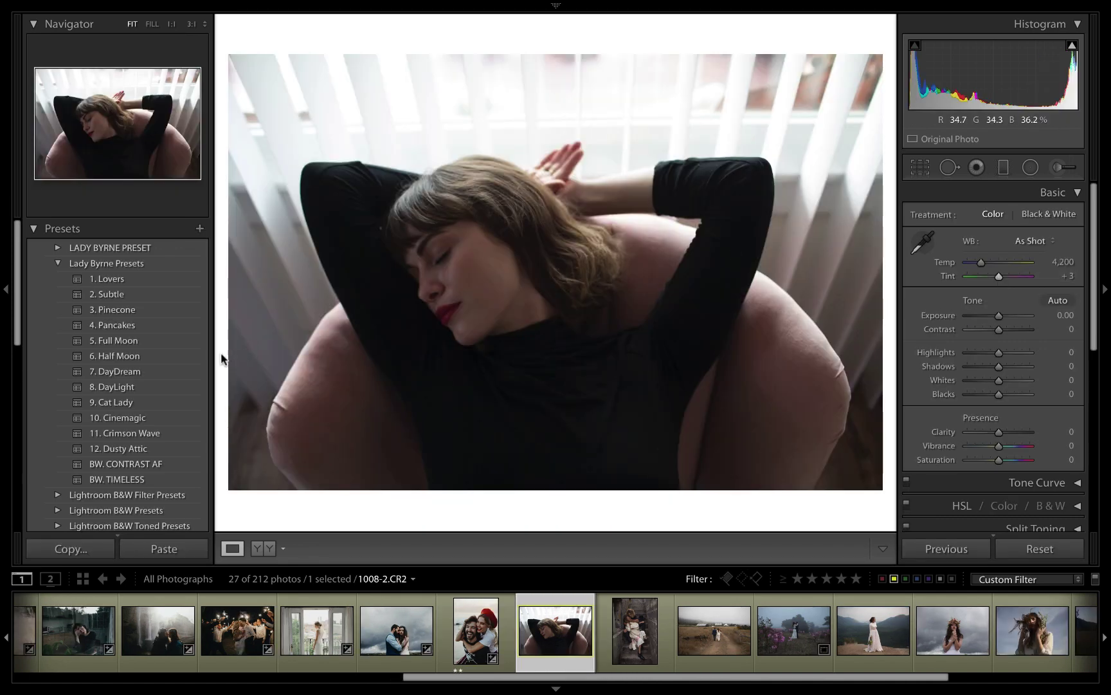
Step: Apply 8. DayLight to the armchair portrait and raise its Exposure to +0.20
left_click(123, 388)
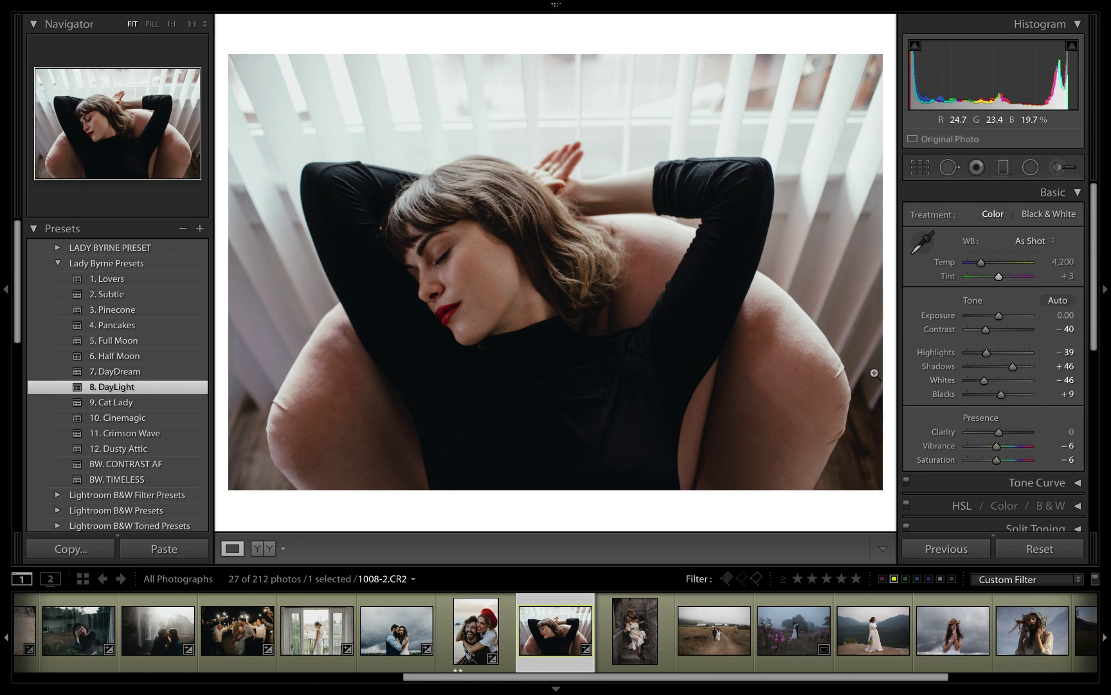
key("backslash")
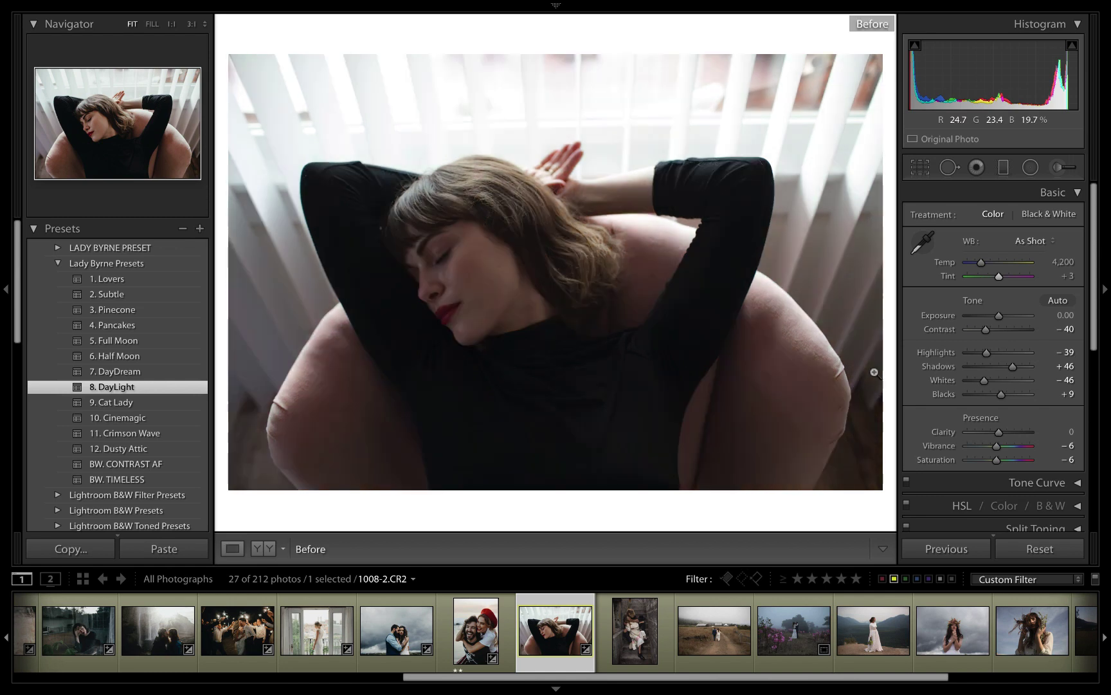
key("backslash")
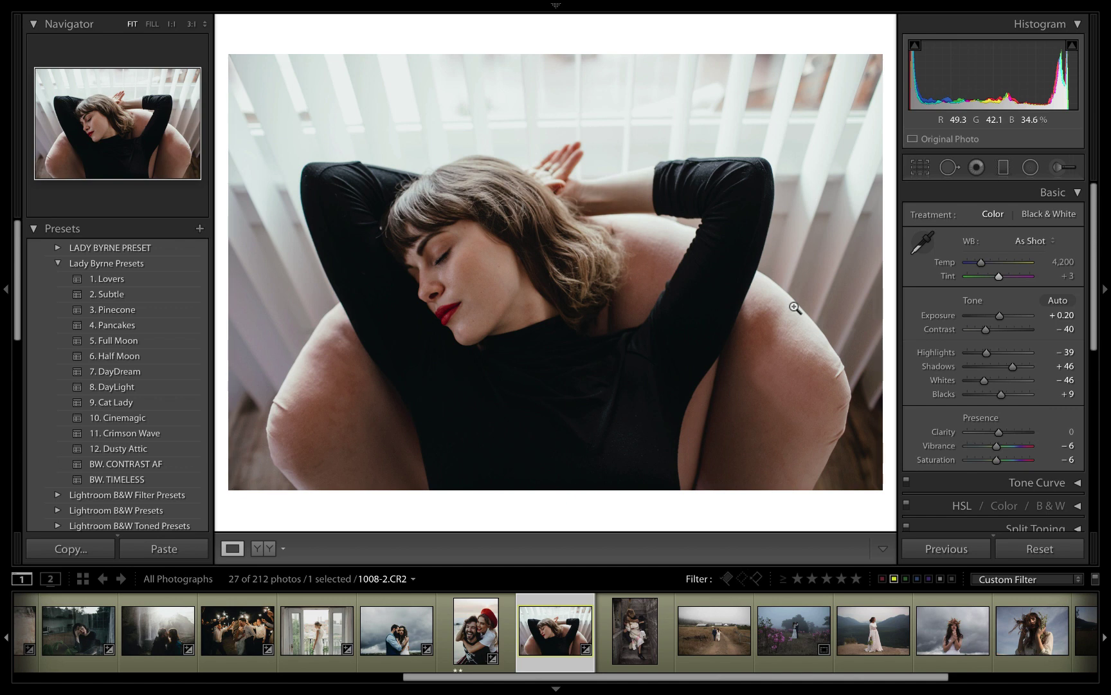
key("backslash")
key("backslash")
key("backslash")
key("backslash")
Step: Give the stairwell couple photo 8. DayLight with Exposure +0.40, then advance to the field photo
key("Right")
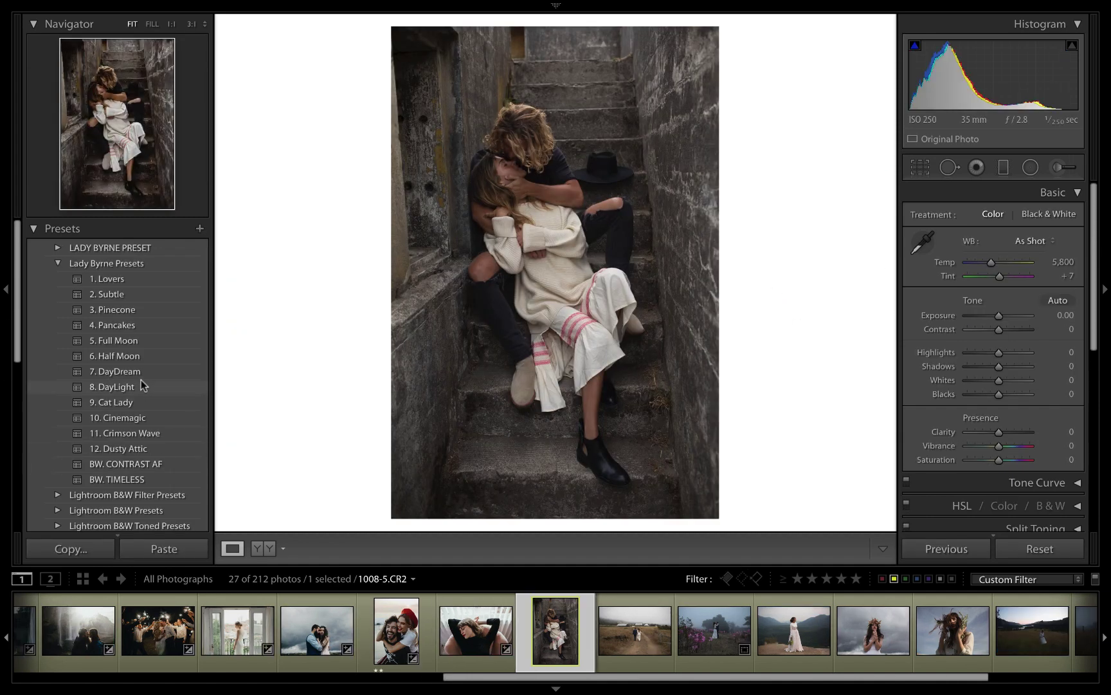
left_click(143, 385)
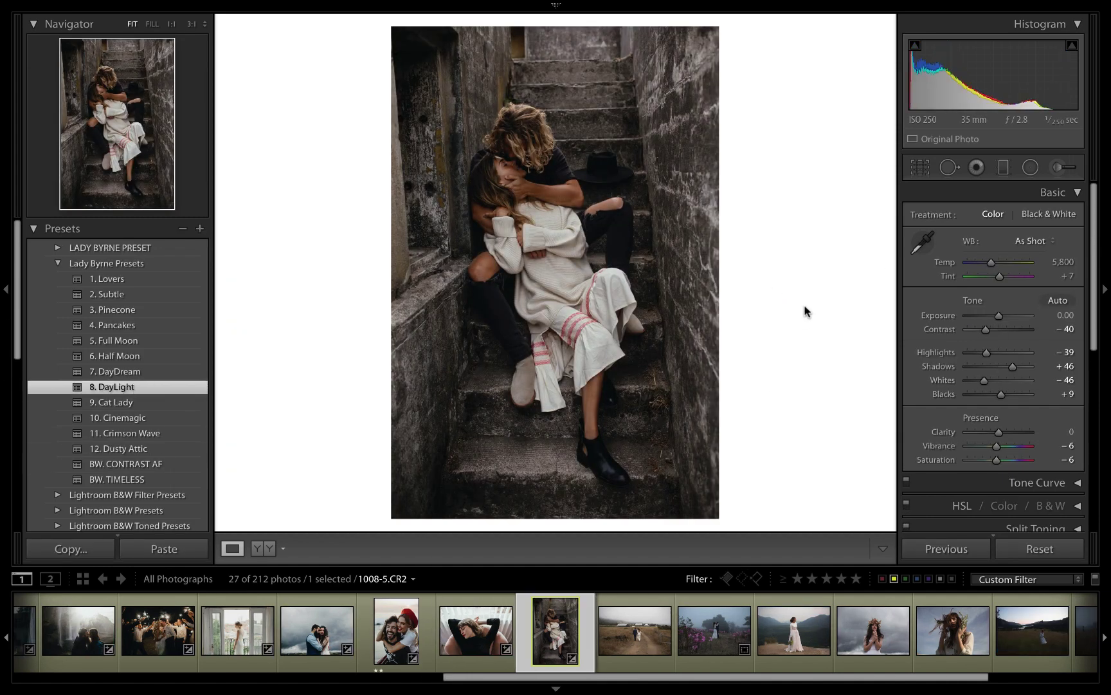
key("equal")
key("equal")
key("equal")
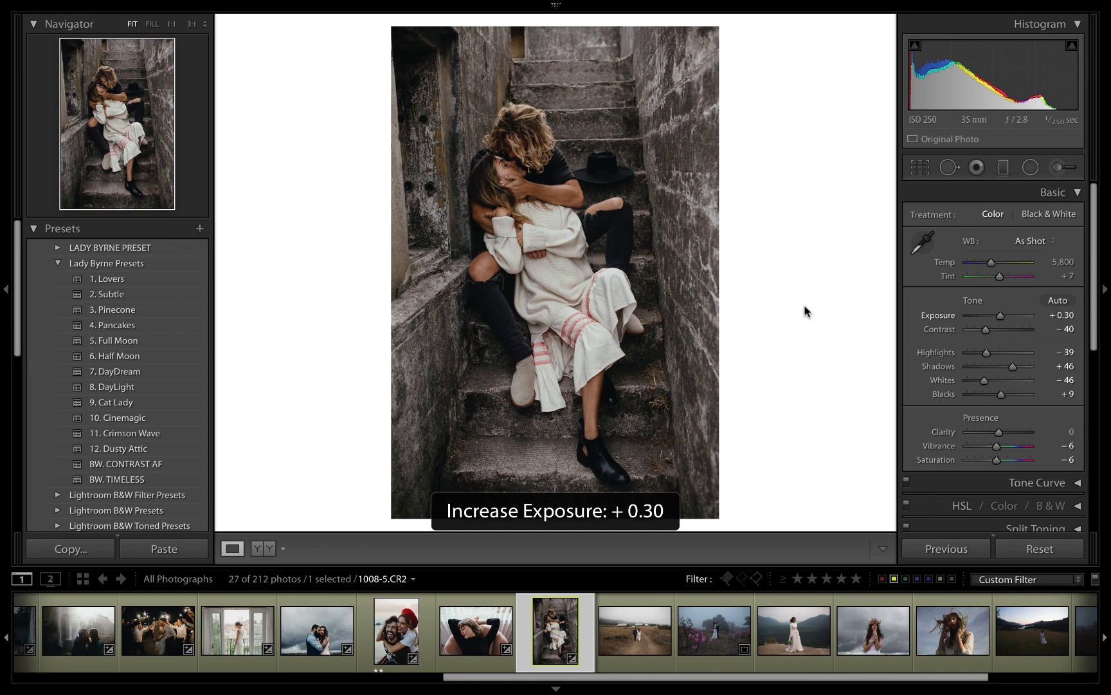
key("backslash")
key("backslash")
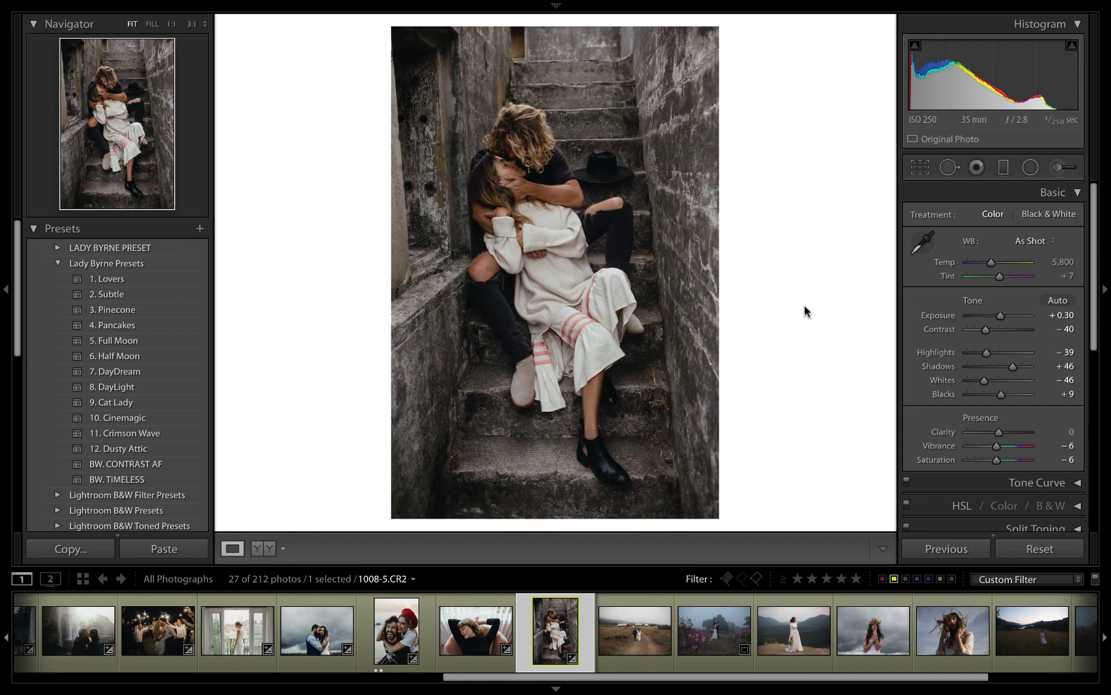
key("equal")
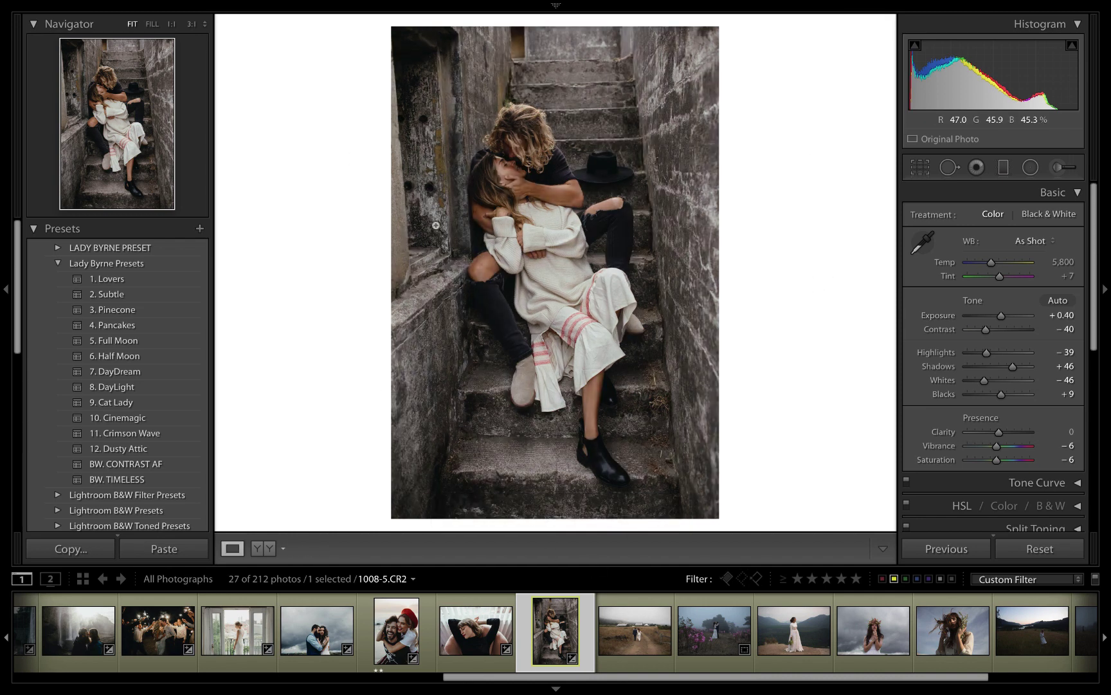
key("Right")
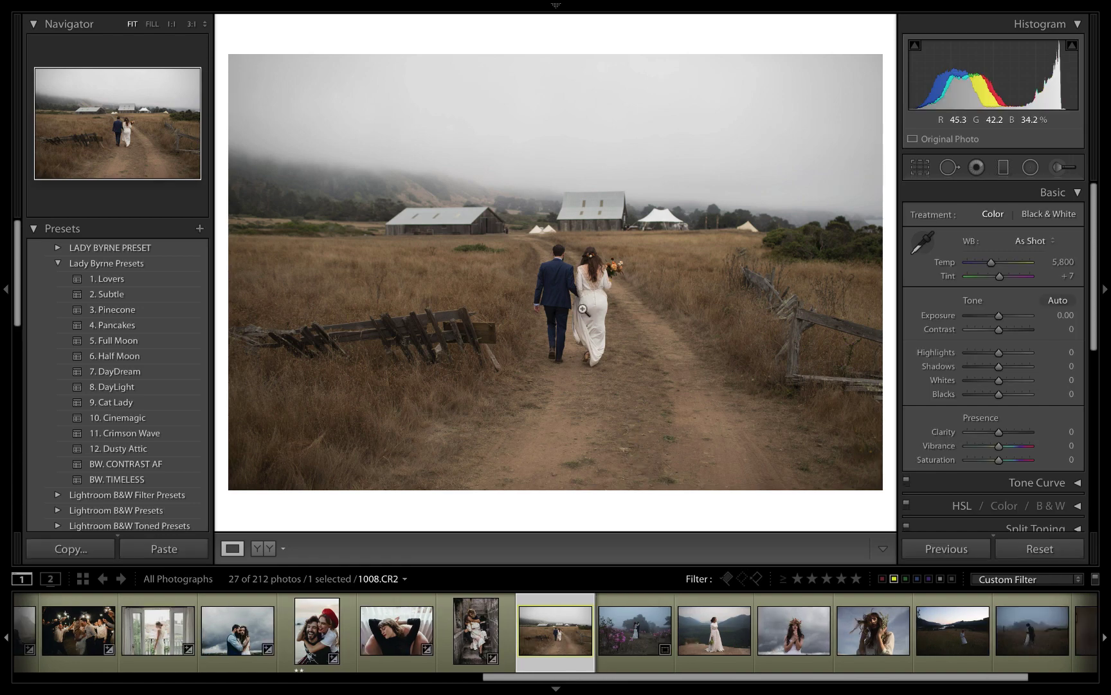
Step: Apply 8. DayLight to the foggy field couple with Temp 6,420 and Tint −3
left_click(123, 389)
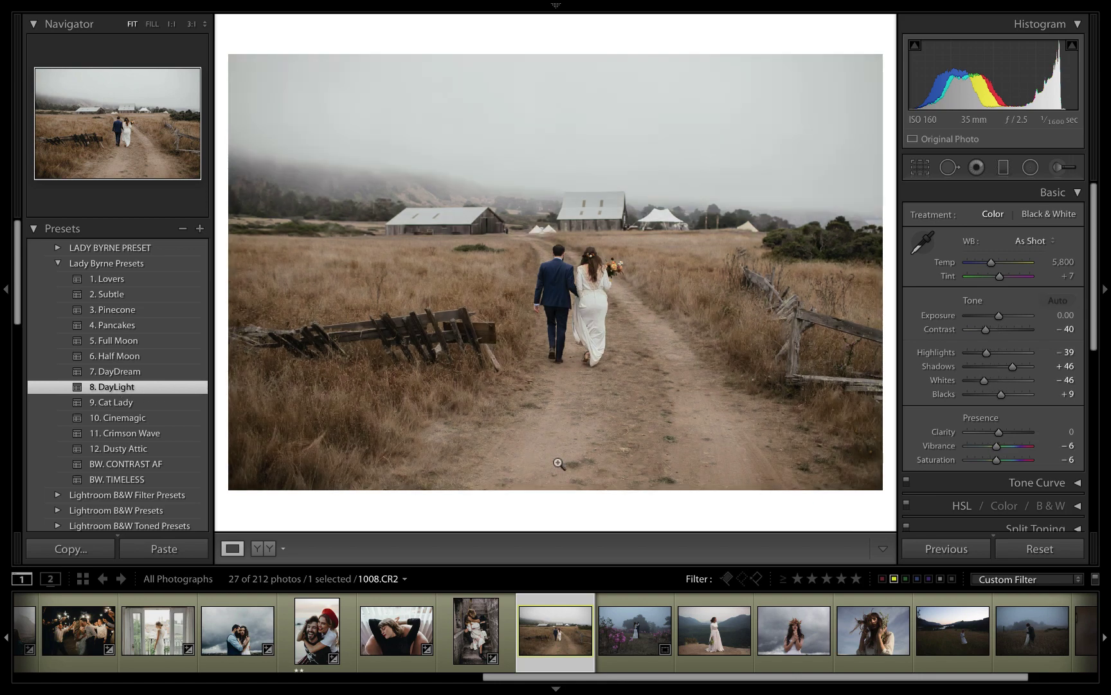
left_click_drag(1001, 320, 997, 319)
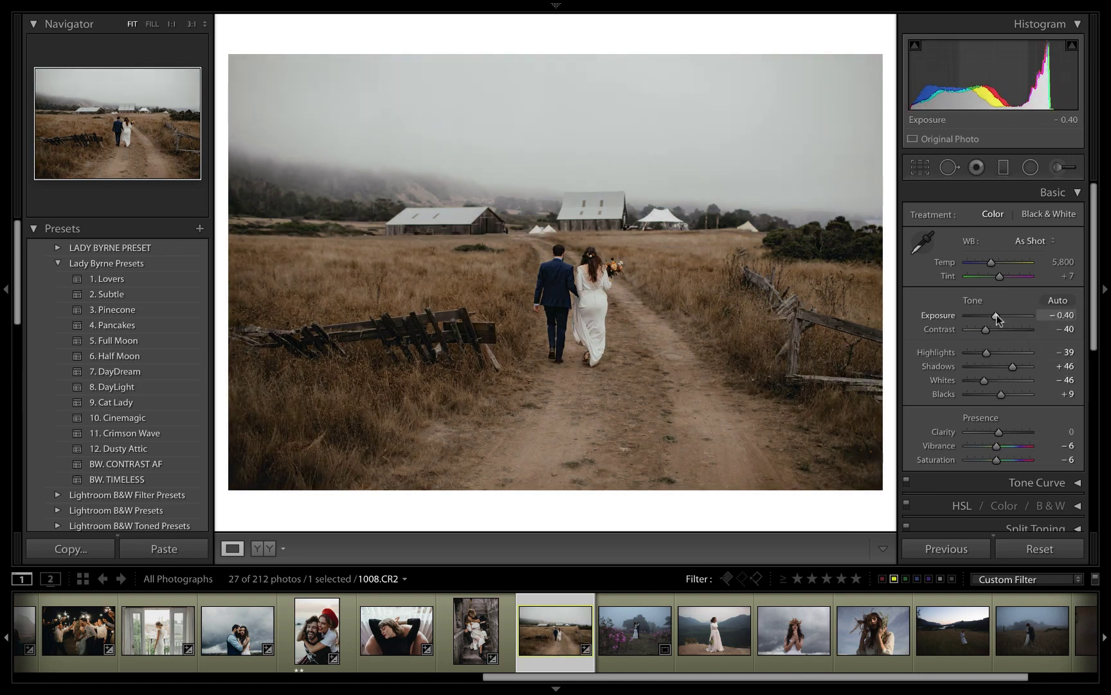
left_click_drag(991, 262, 994, 263)
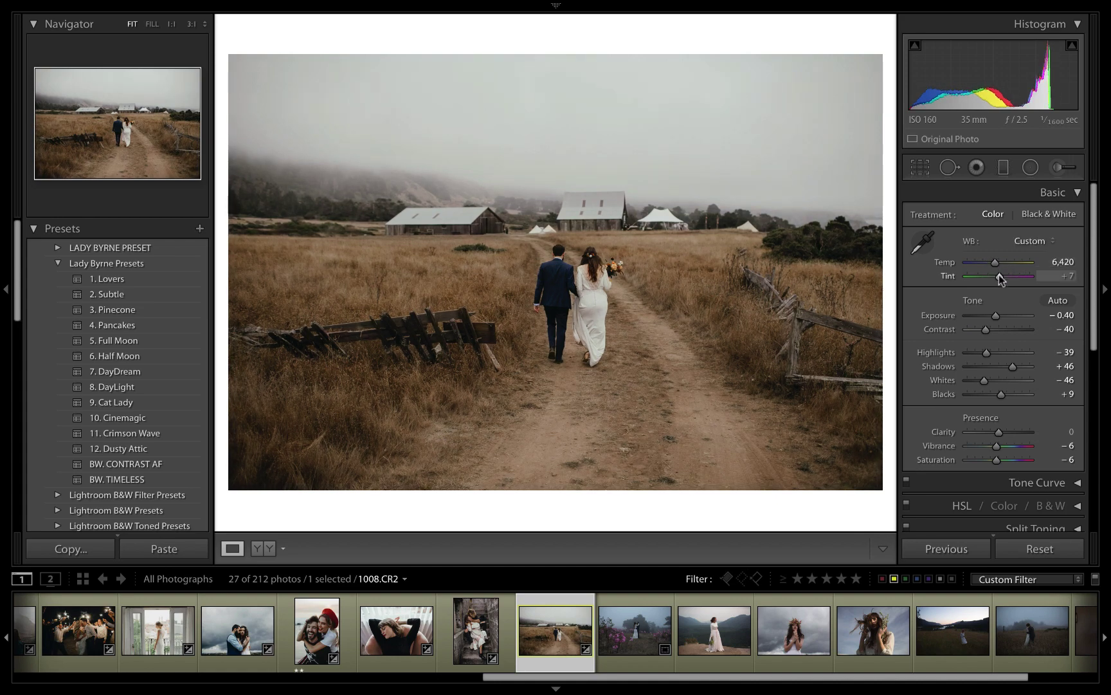
left_click_drag(999, 276, 1000, 280)
key("backslash")
key("backslash")
Step: Settle the field photo's Exposure at −0.70, then advance to the pink-flower photo
key("minus")
key("minus")
key("minus")
key("minus")
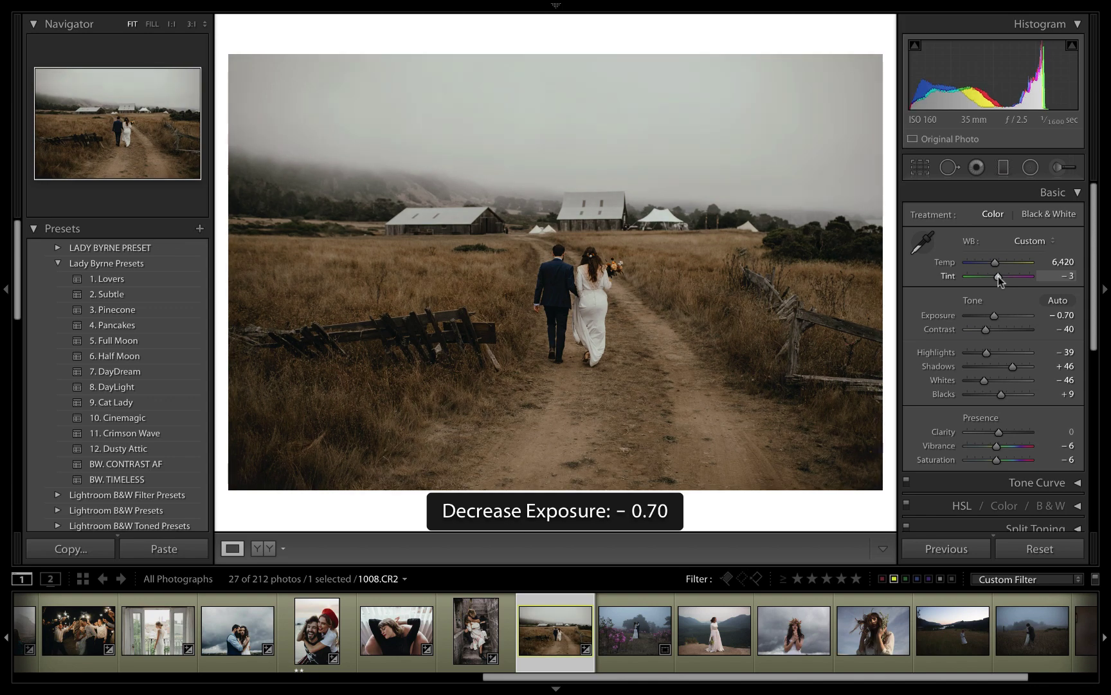
key("minus")
key("equal")
key("equal")
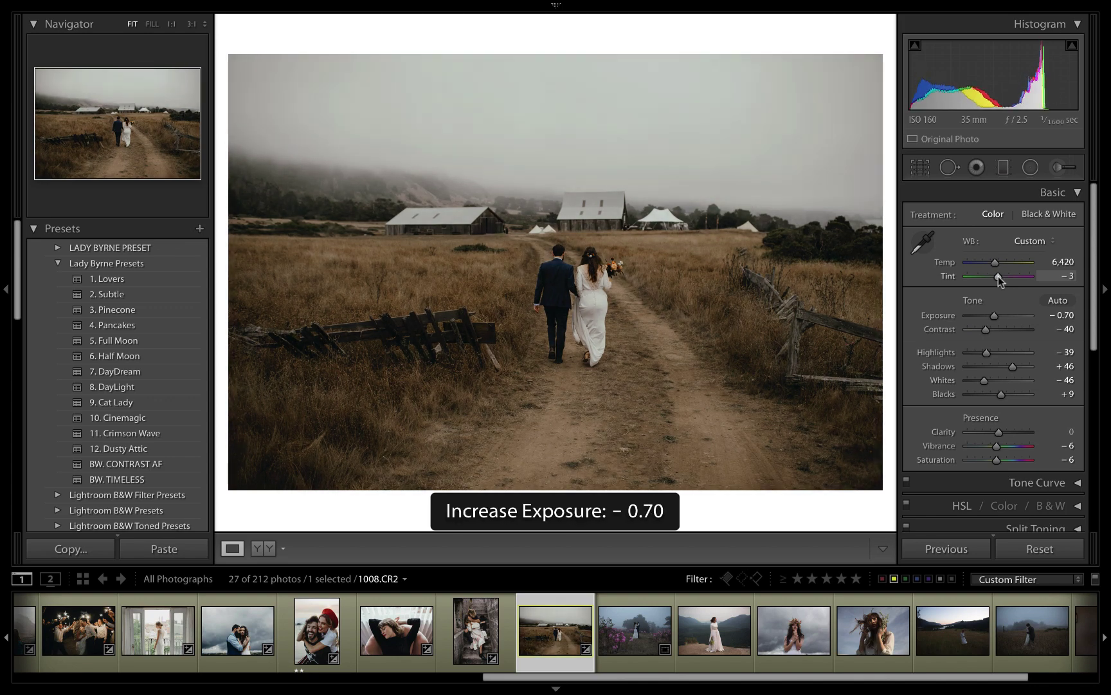
key("backslash")
key("backslash")
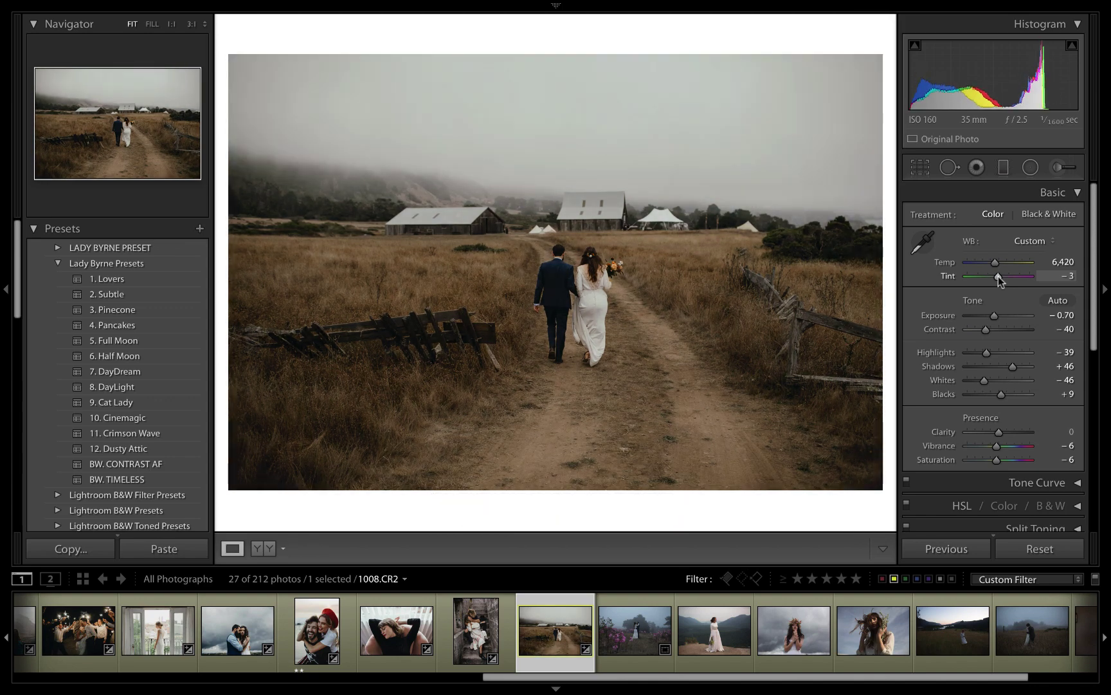
key("Right")
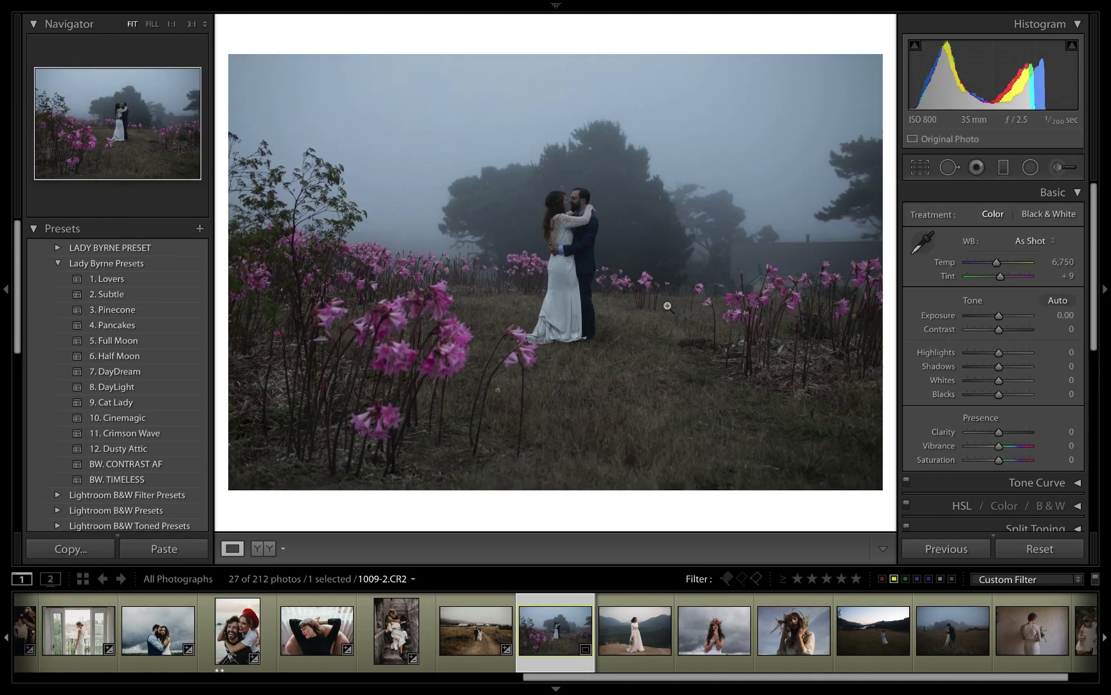
Step: Apply 9. Cat Lady to the pink-flower couple and warm Temp to 7,765
left_click(119, 403)
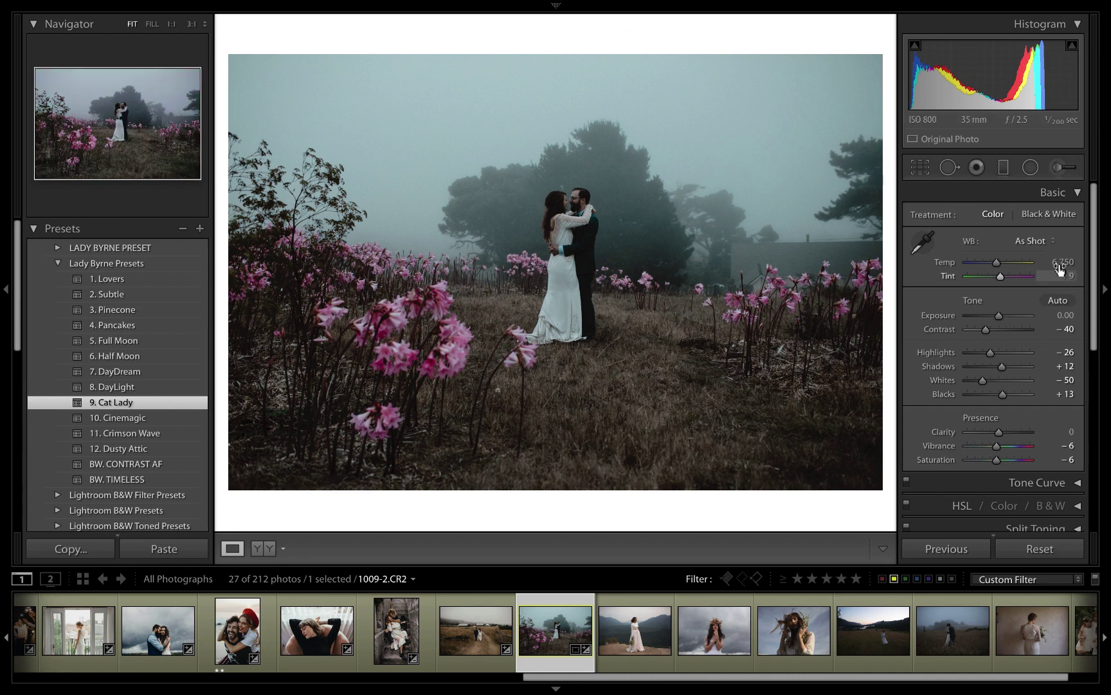
left_click_drag(1063, 262, 1109, 262)
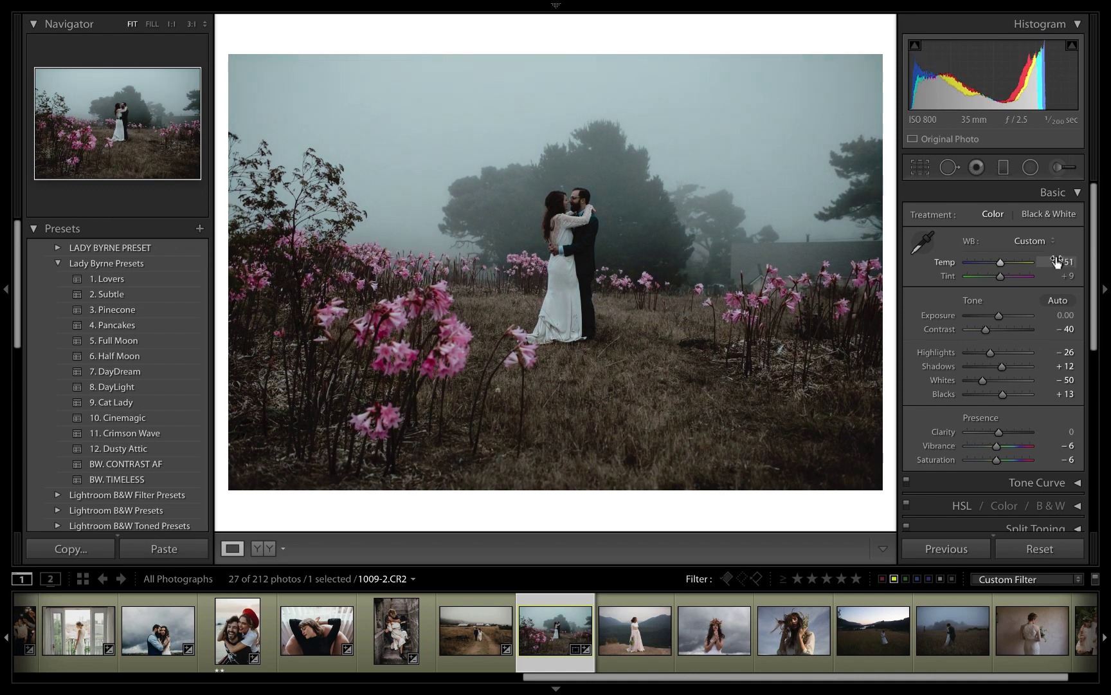
key("backslash")
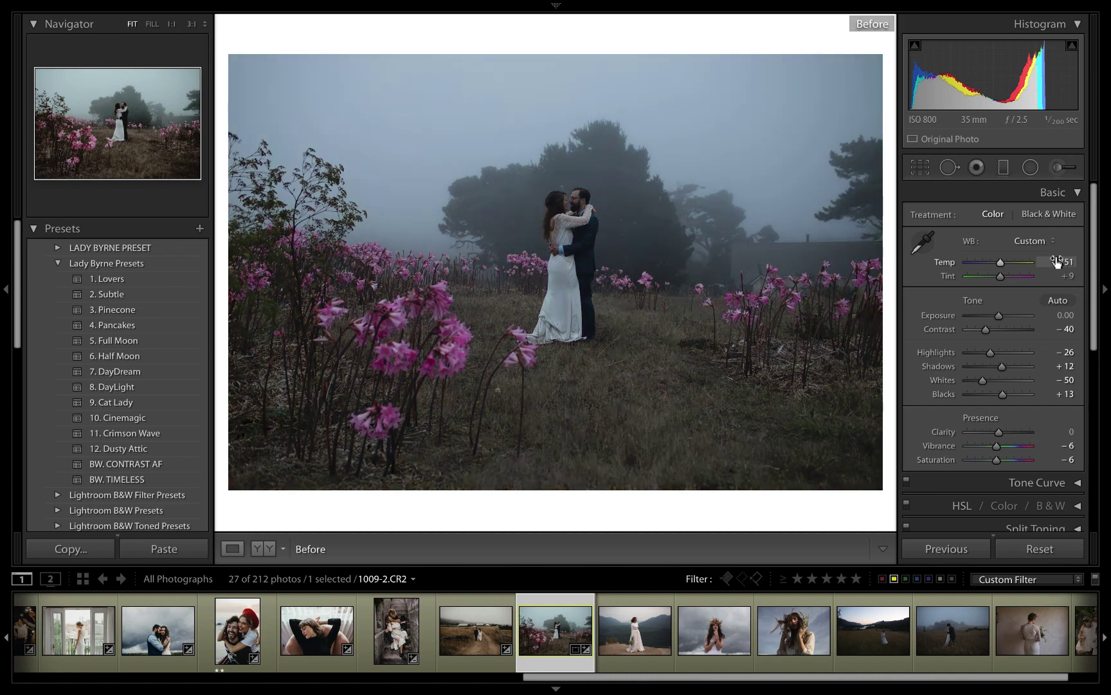
key("backslash")
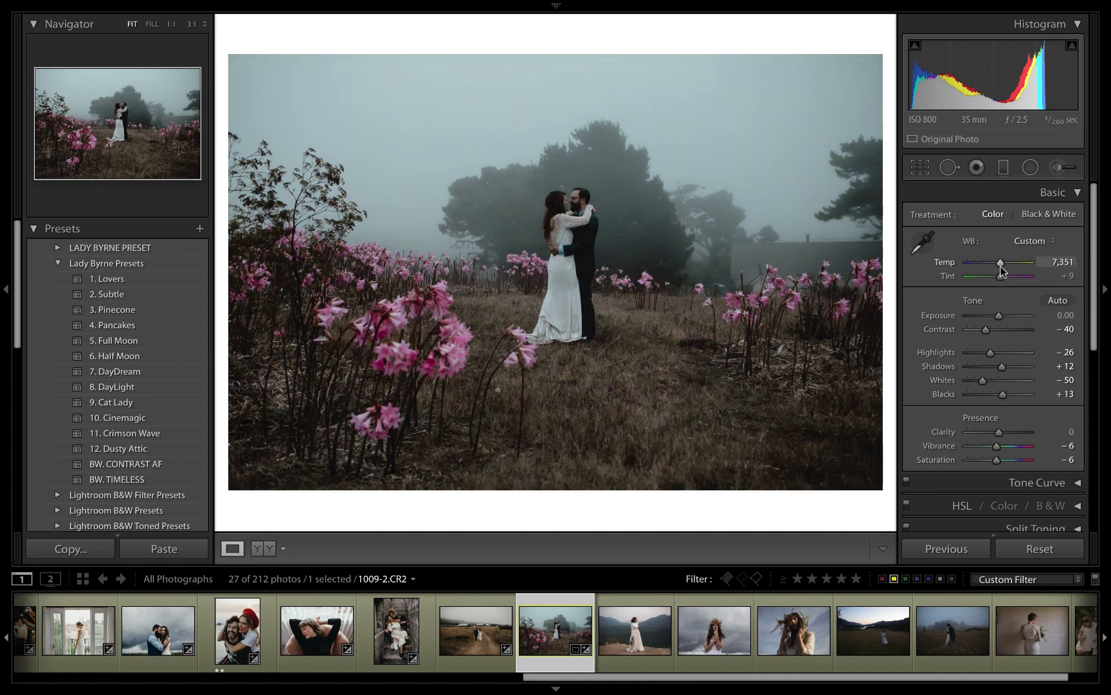
mouse_move(999, 265)
left_mouse_down()
mouse_move(1014, 264)
mouse_move(991, 265)
mouse_move(1003, 265)
left_mouse_up()
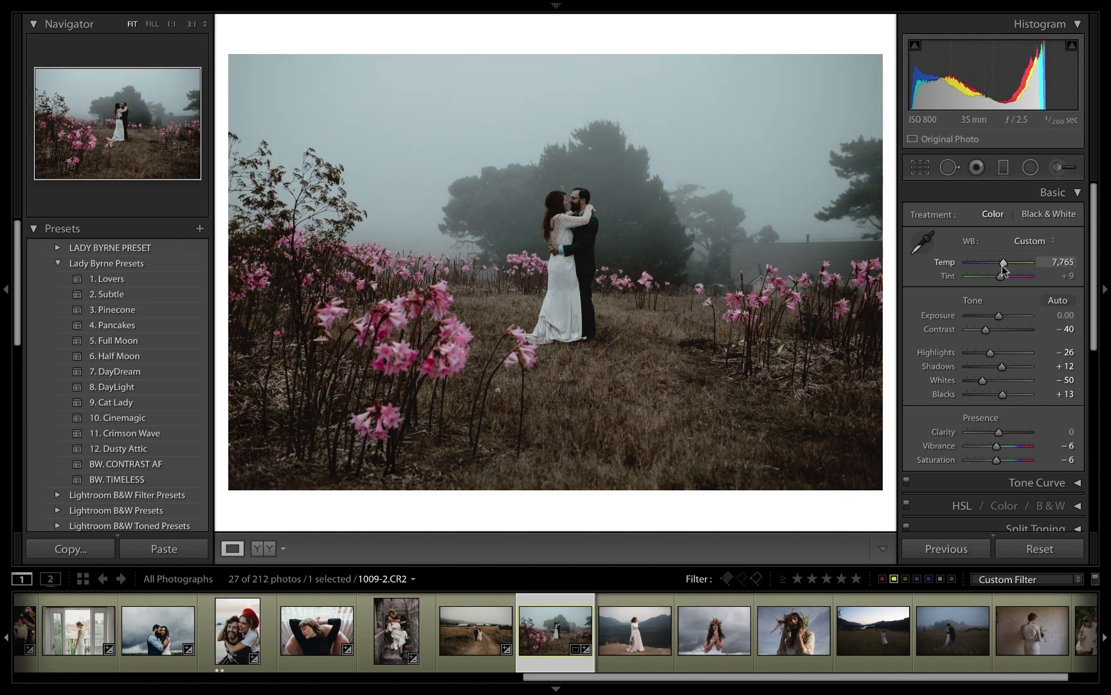
key("backslash")
key("backslash")
Step: Give the mountain bride photo the 9. Cat Lady preset with slightly darker exposure
key("Right")
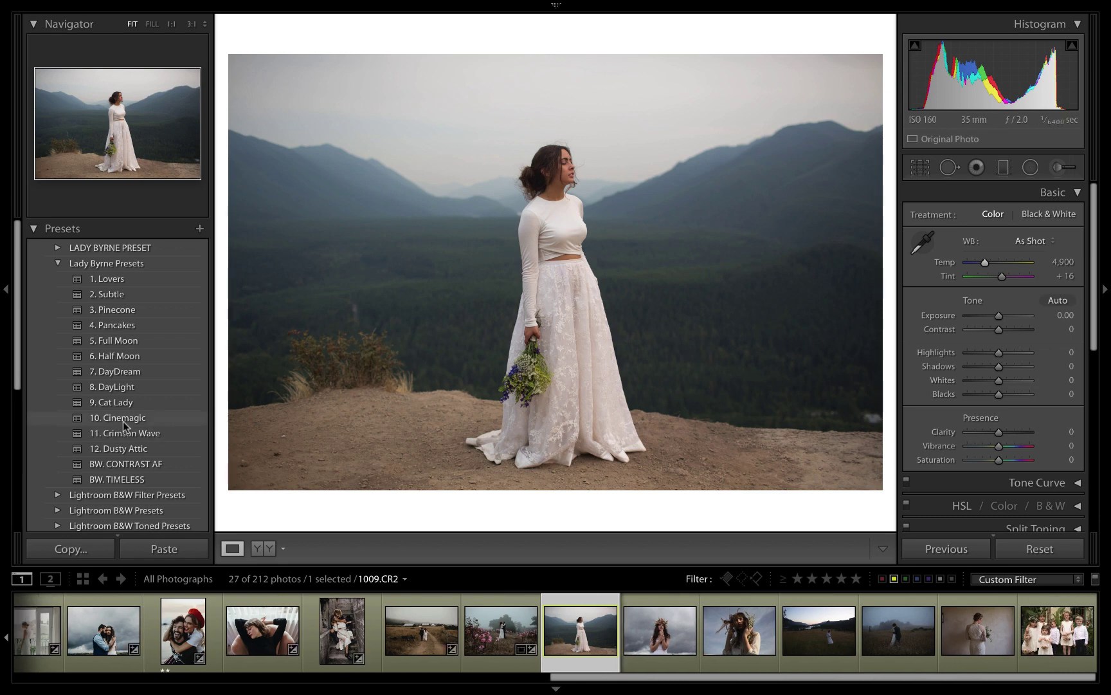
left_click(129, 404)
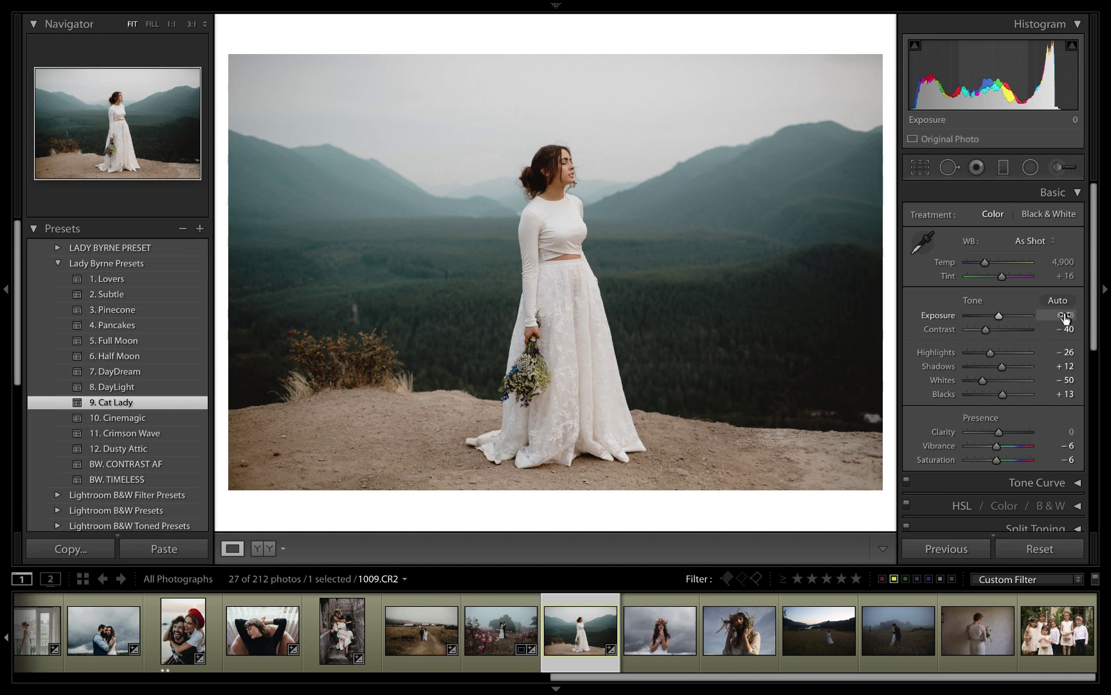
left_click_drag(1065, 317, 1057, 313)
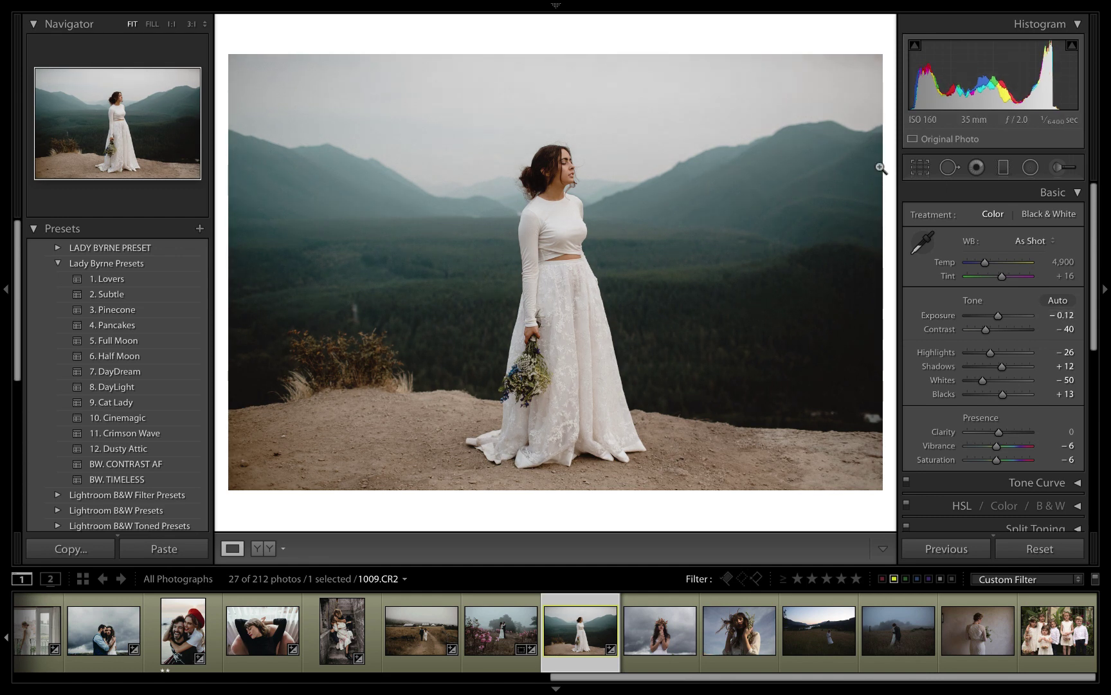
key("backslash")
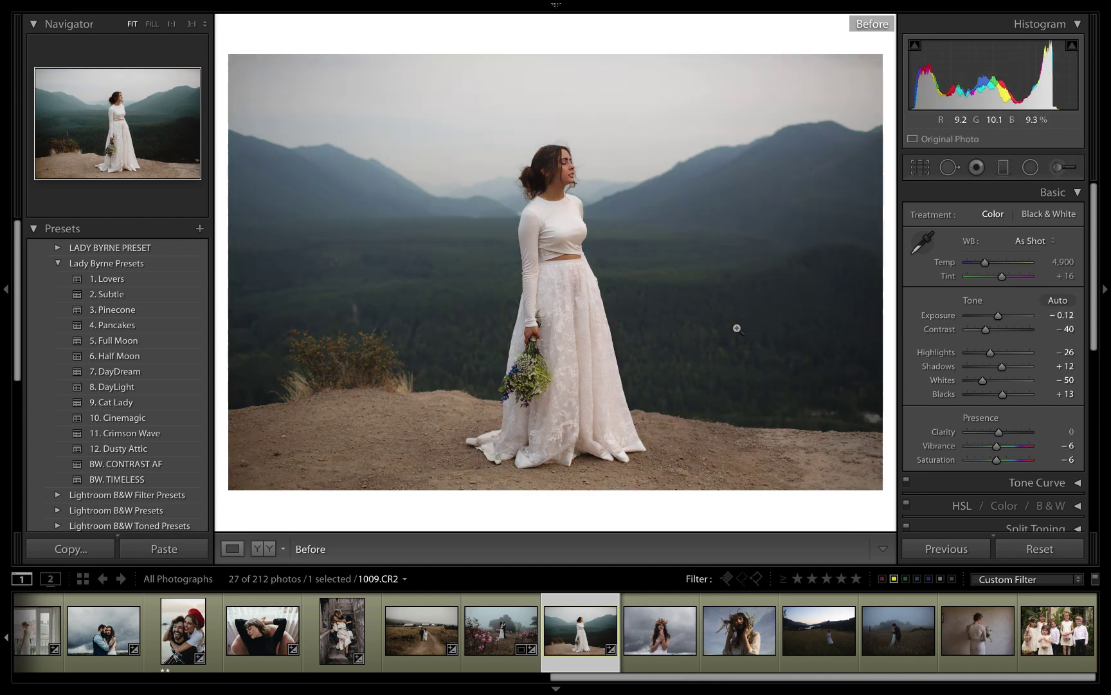
key("backslash")
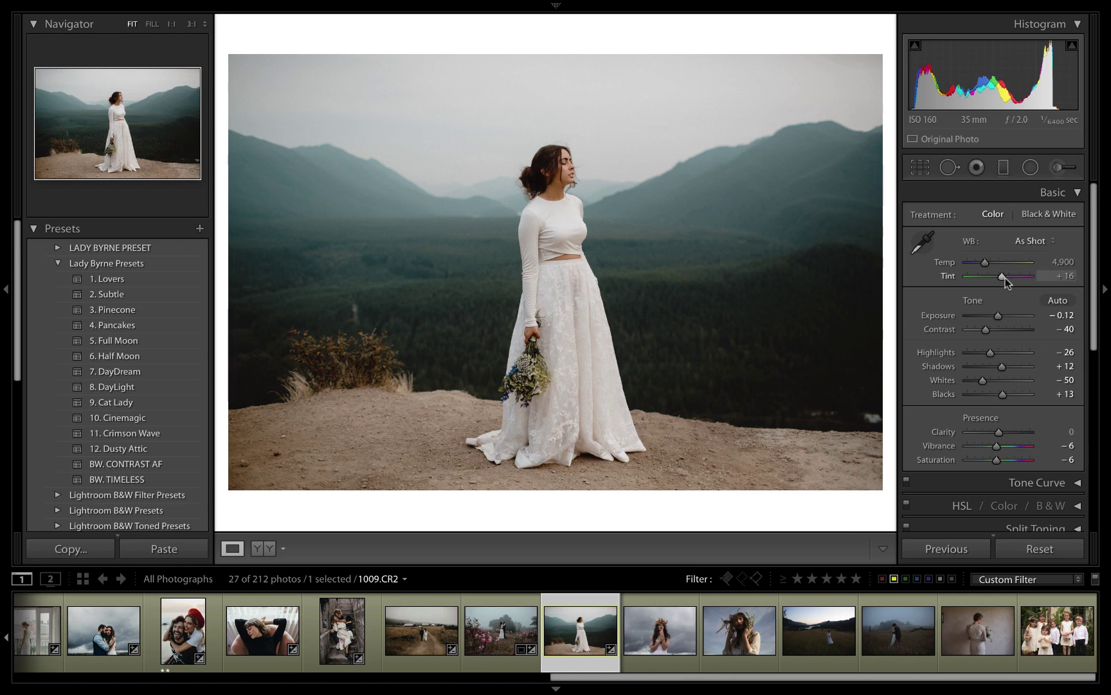
Step: Set Tint to −3, cool Temp to 4,853 and lower Exposure to −0.32
left_click_drag(1002, 277, 1001, 277)
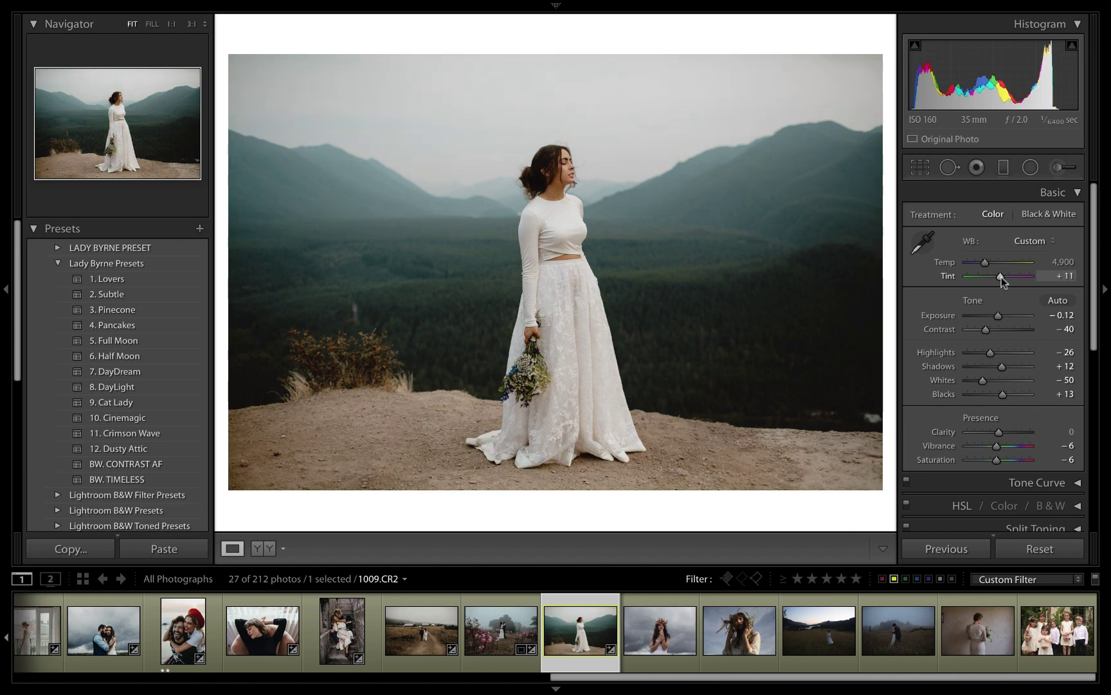
left_click_drag(987, 261, 986, 264)
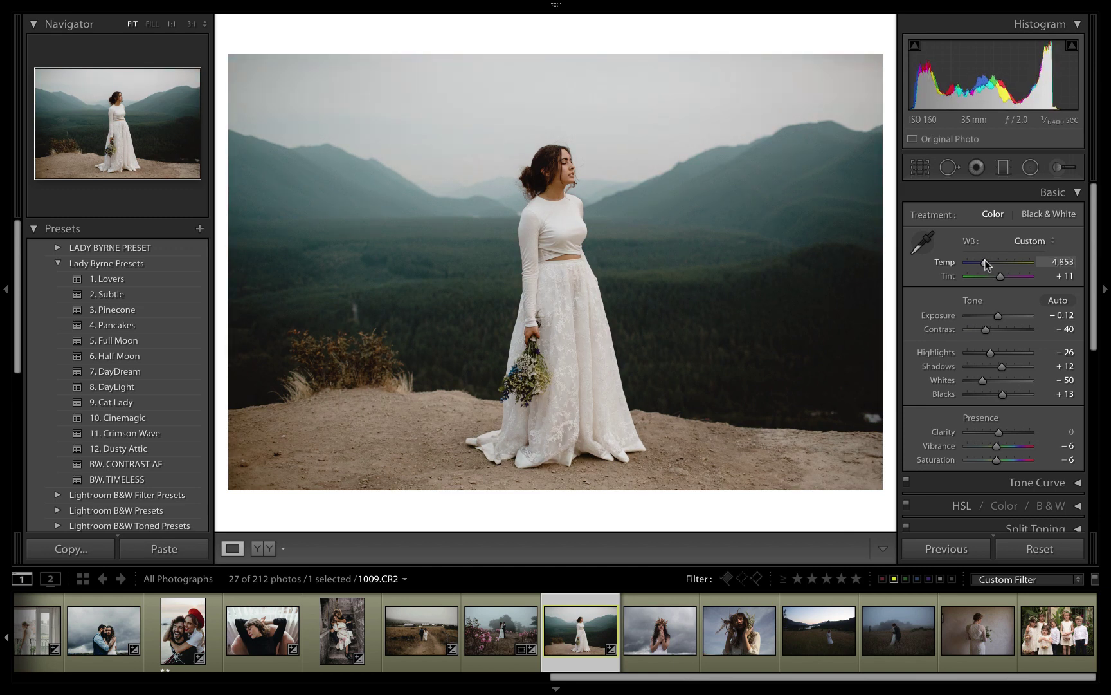
key("minus")
key("backslash")
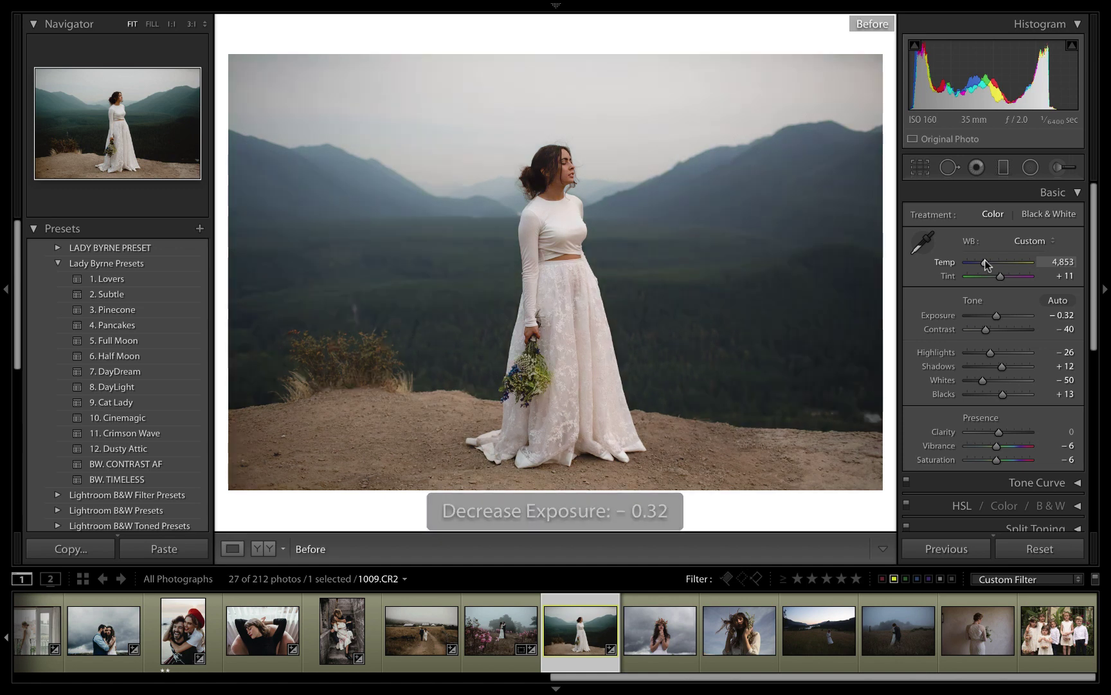
key("backslash")
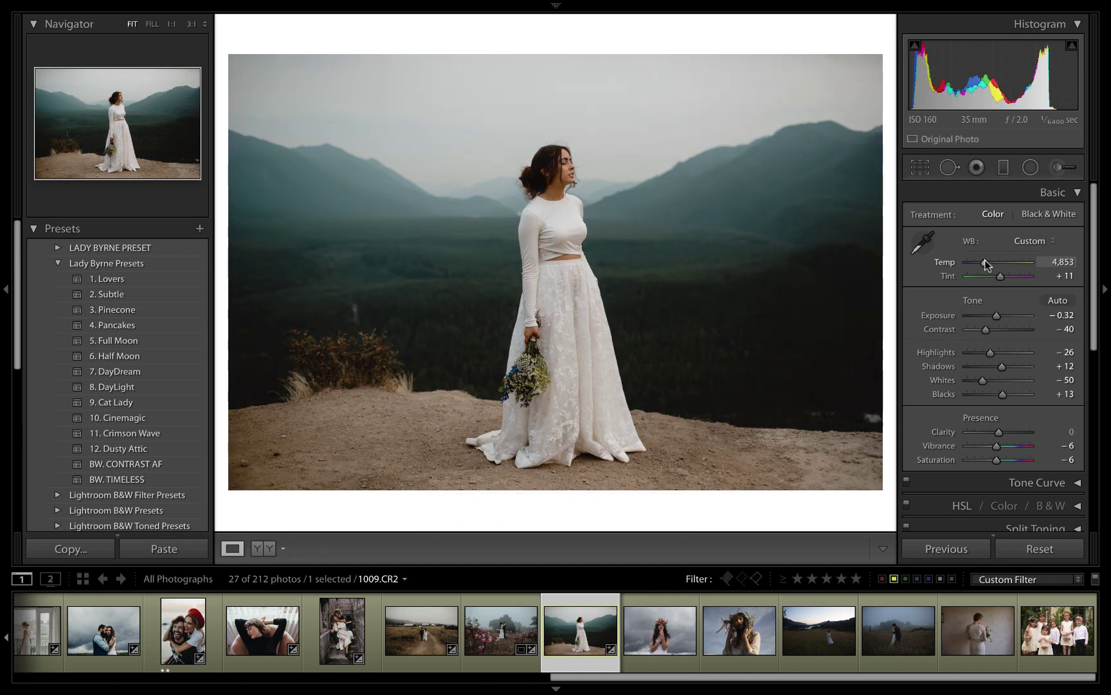
key("Right")
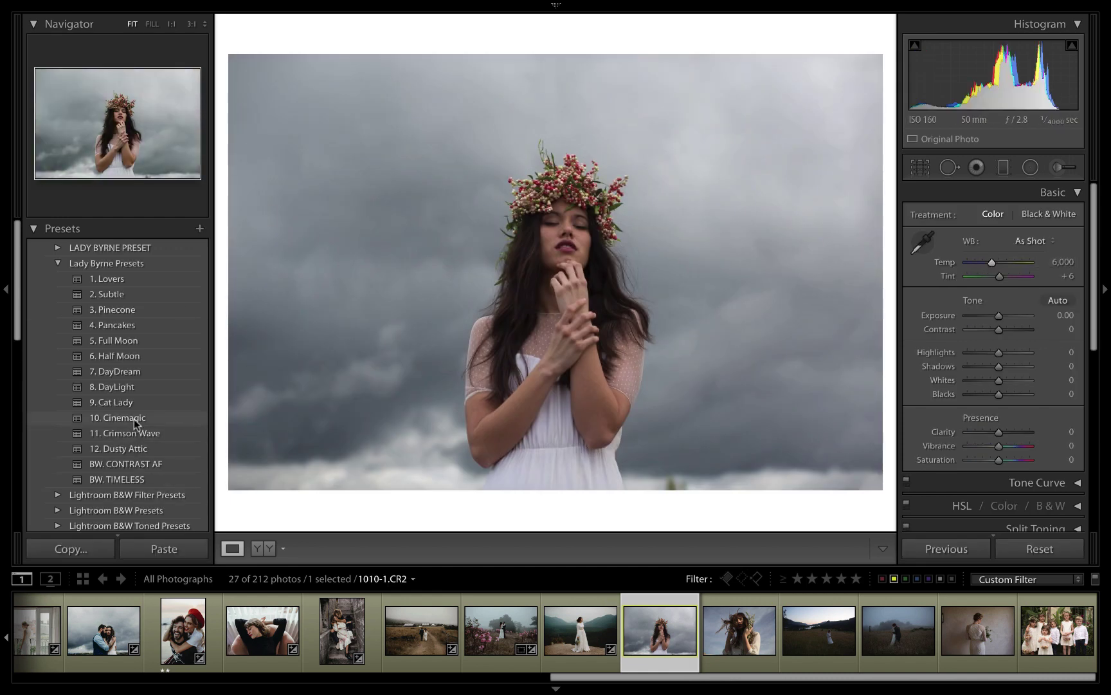
Step: Apply 10. Cinemagic to the flower-crown portrait 1010-1.CR2 and check it against the original
left_click(134, 419)
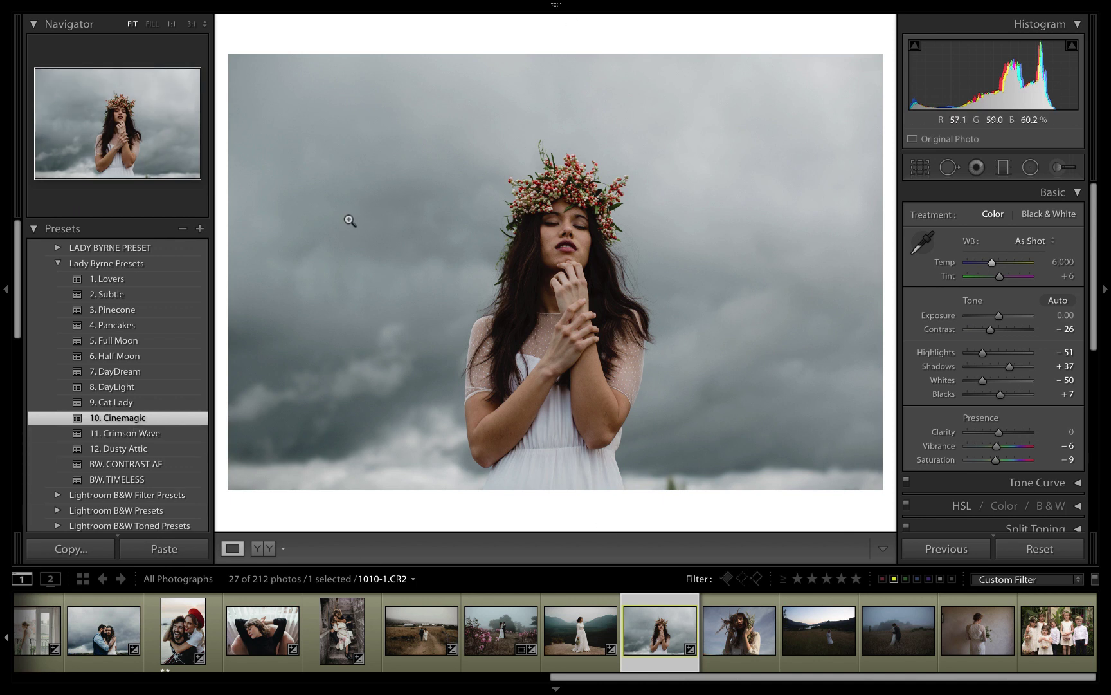
key("backslash")
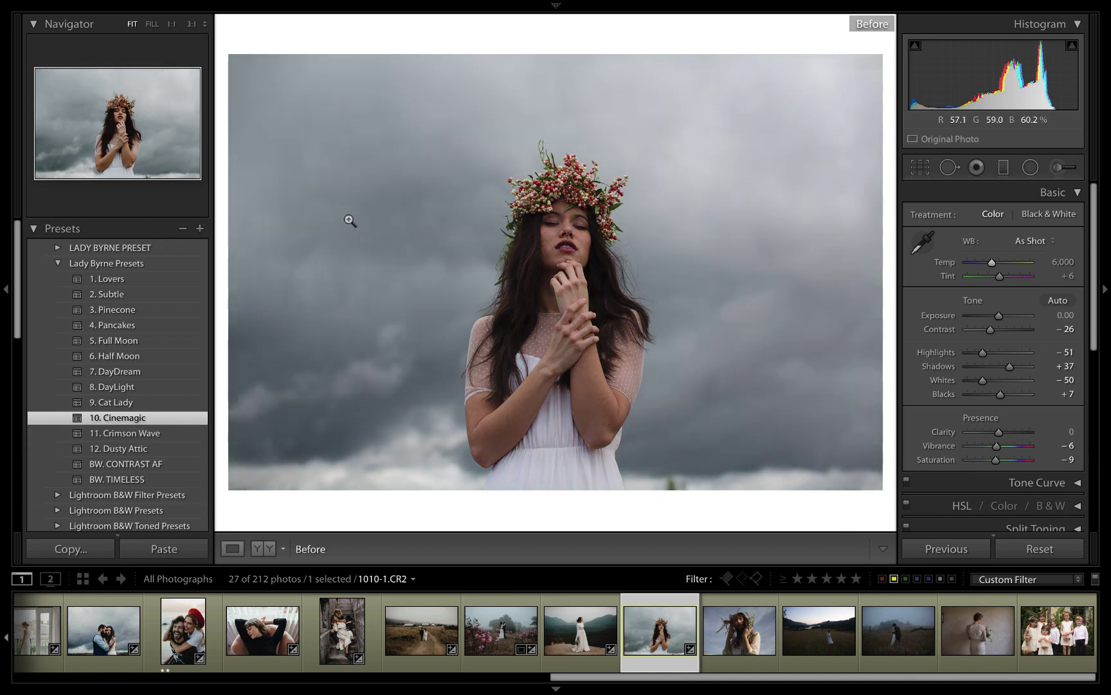
key("backslash")
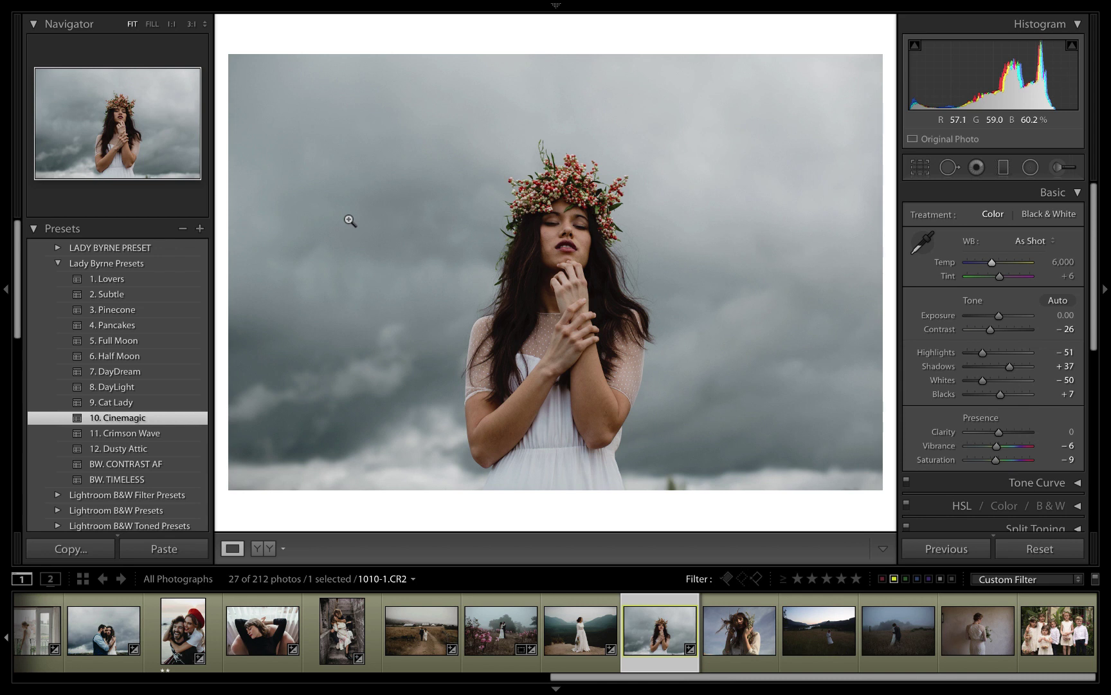
key("backslash")
key("backslash")
key("backslash")
key("backslash")
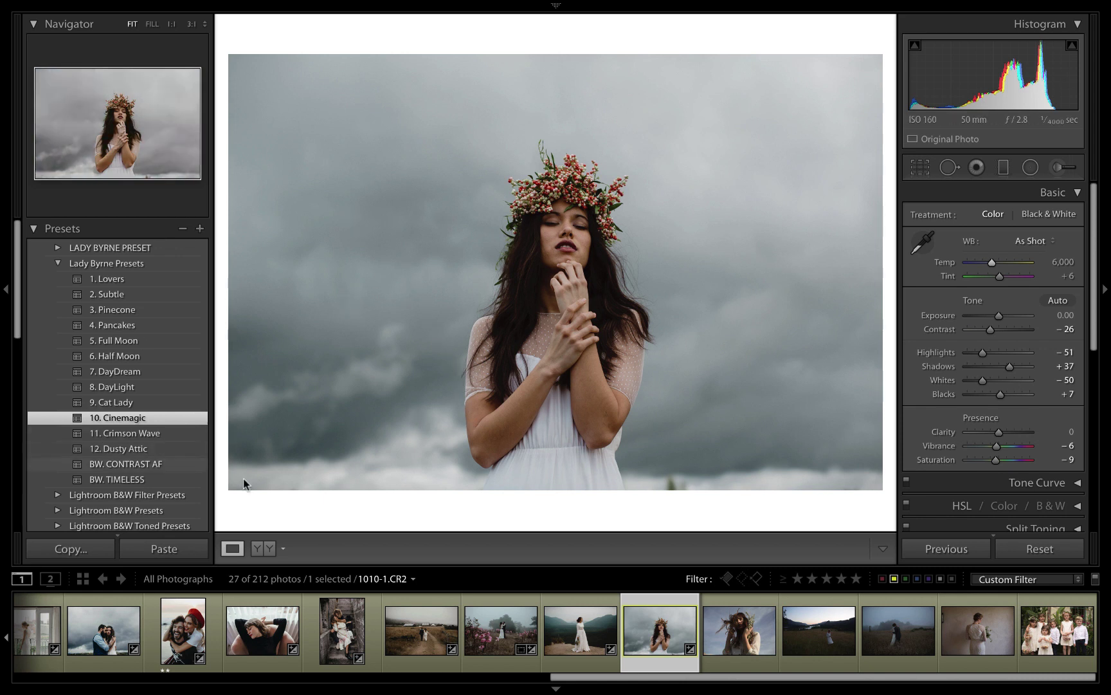
key("Right")
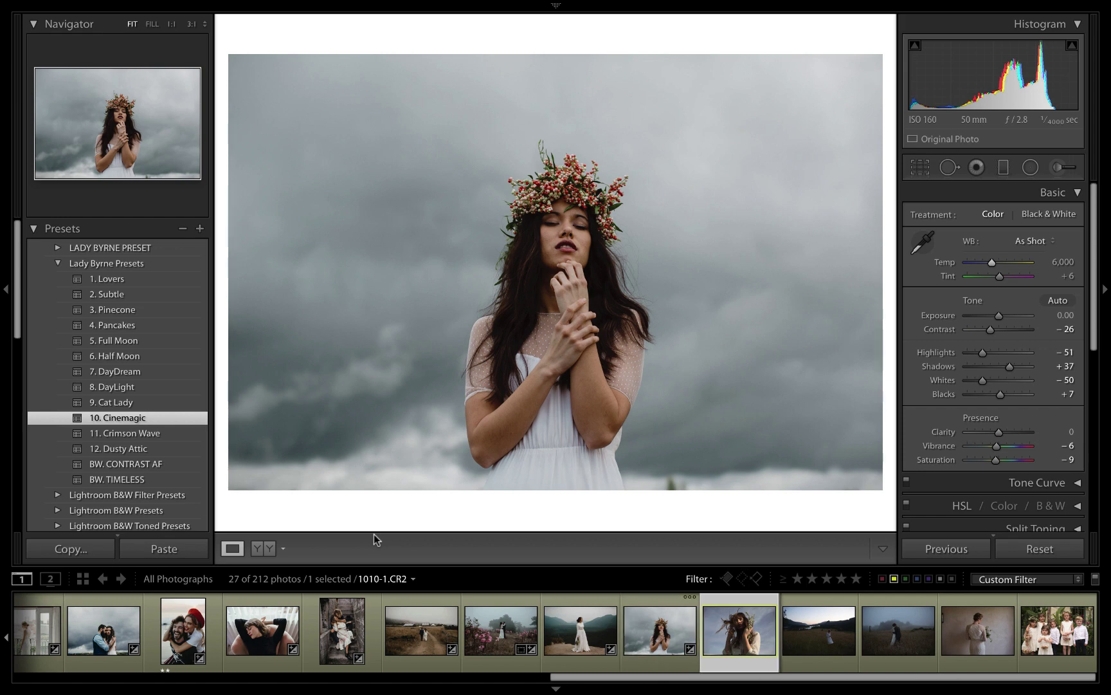
Step: Apply 10. Cinemagic to the windblown portrait with Temp 5,376, Tint +9 and Exposure 0.00
left_click(118, 419)
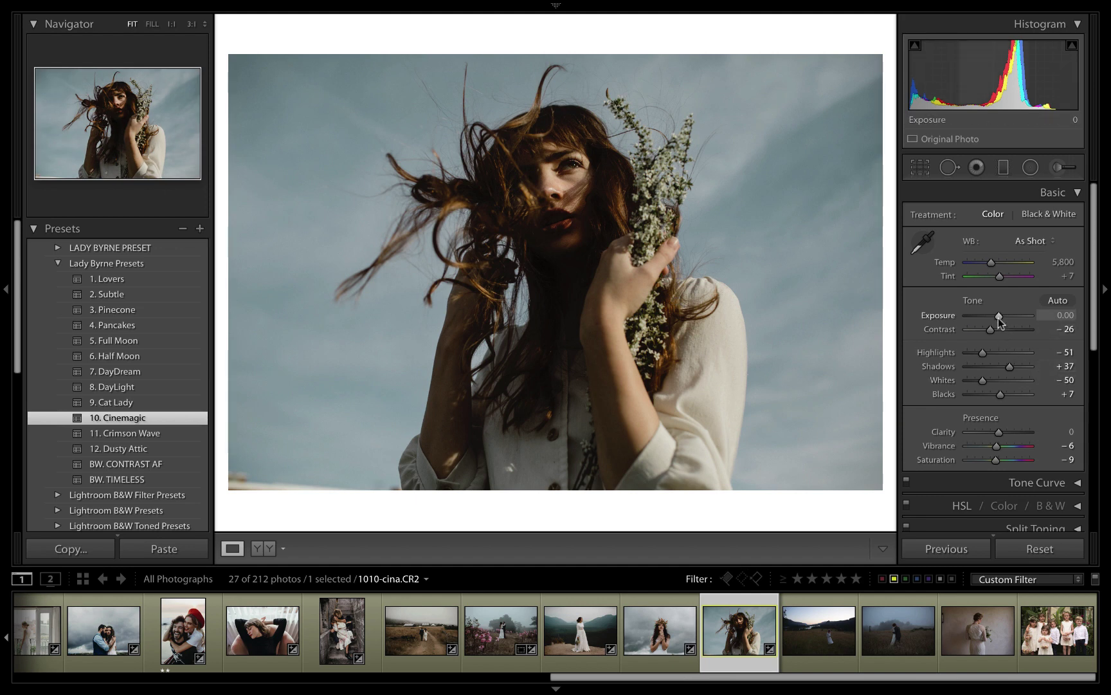
left_click_drag(999, 319, 1001, 318)
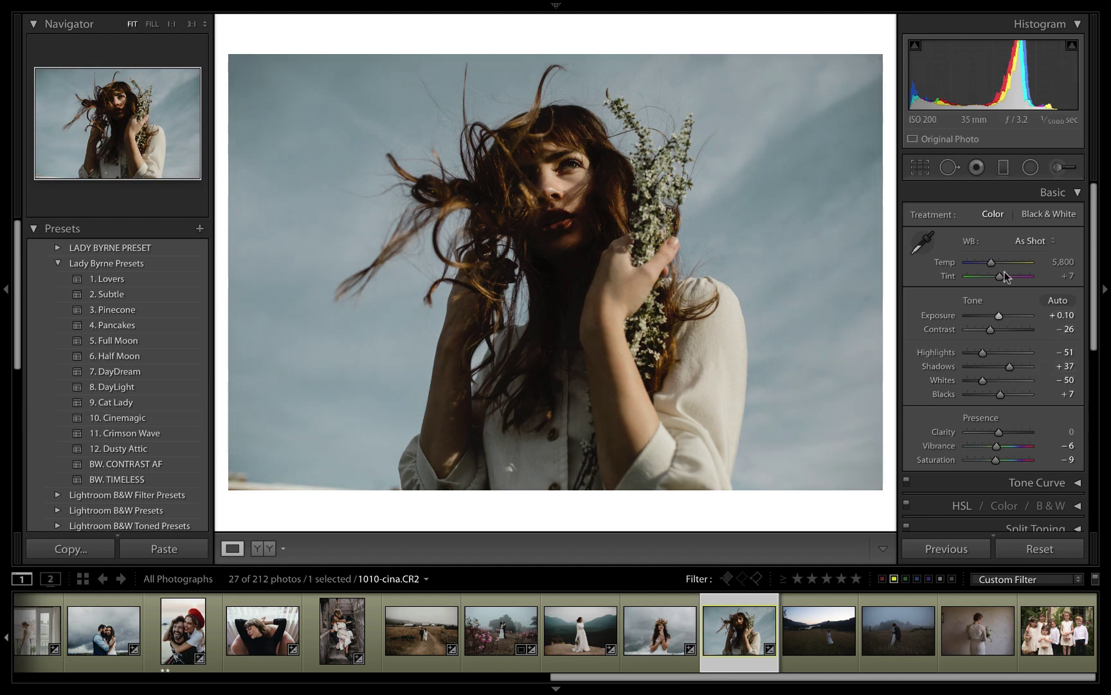
left_click_drag(991, 264, 988, 264)
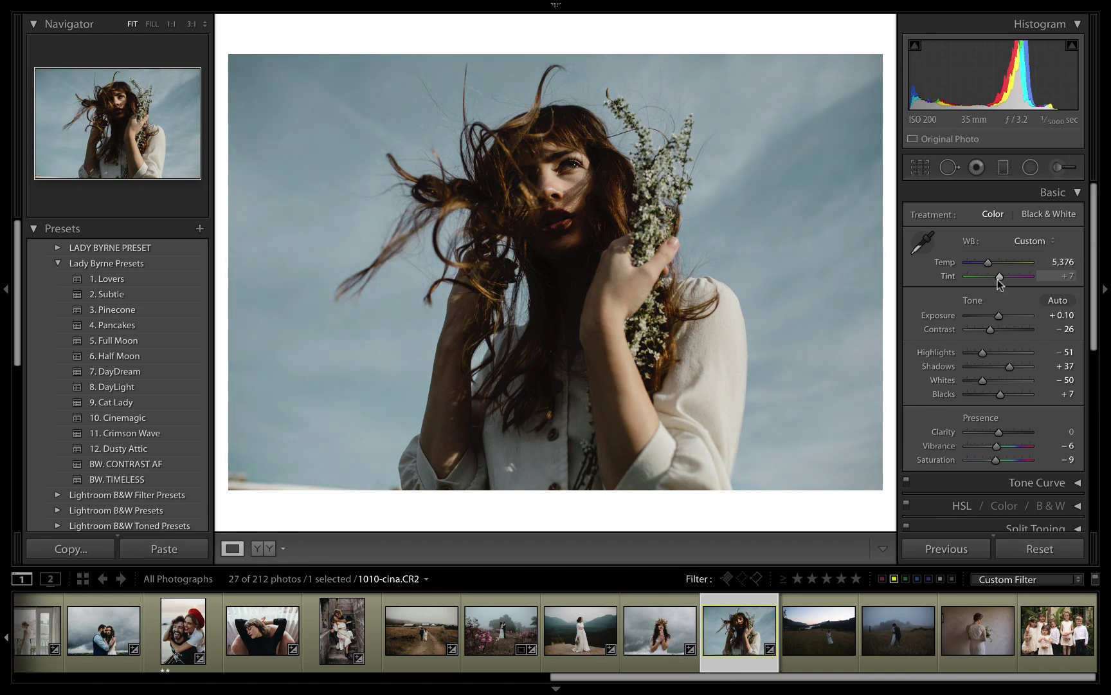
left_click_drag(997, 281, 996, 278)
key("minus")
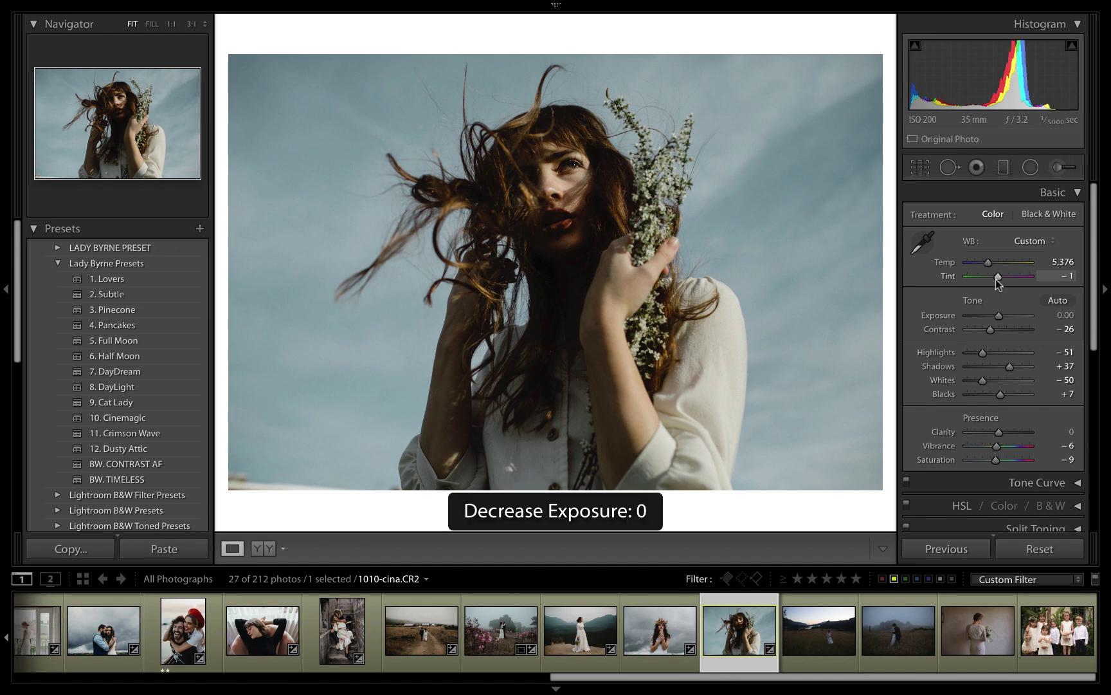
key("minus")
key("equal")
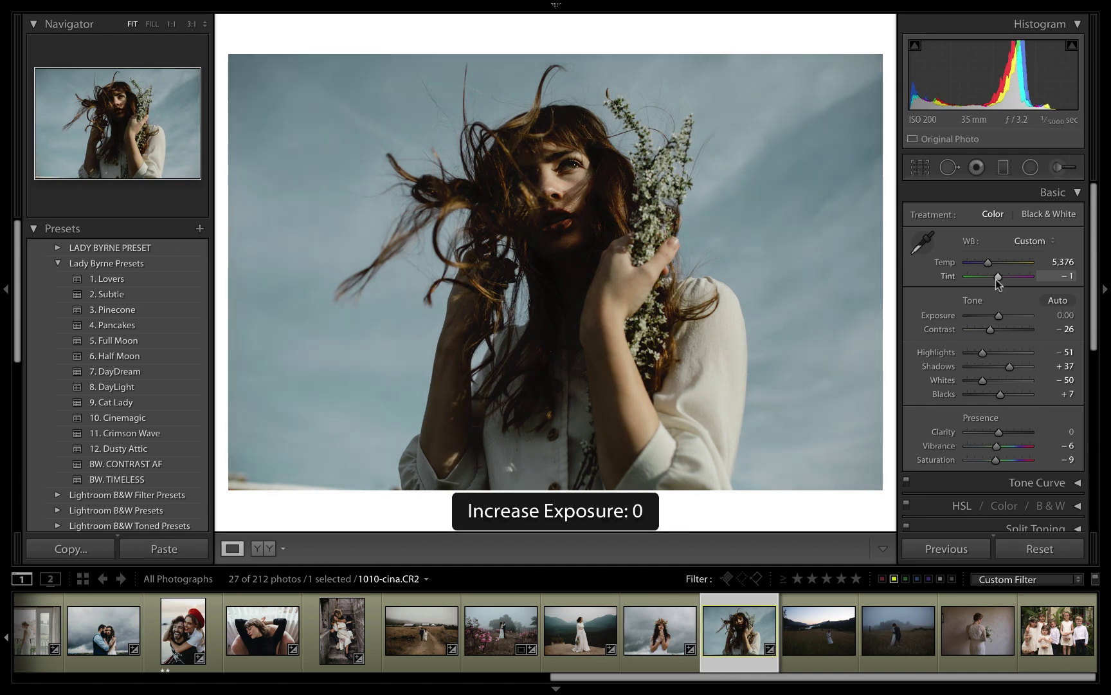
key("backslash")
key("backslash")
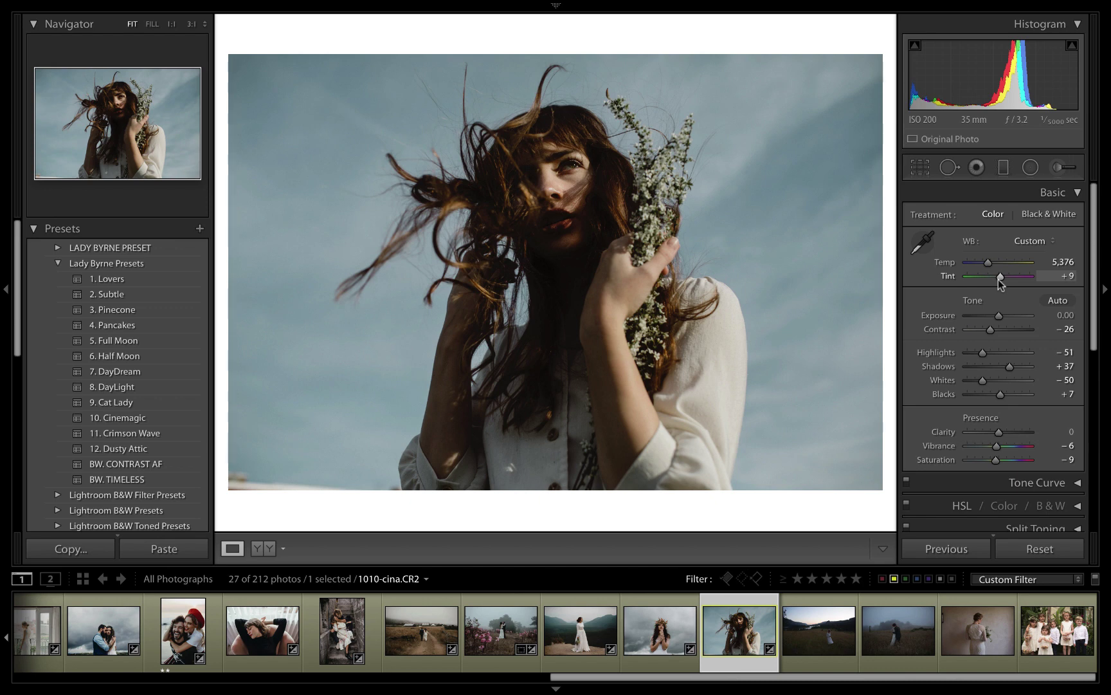
key("backslash")
key("backslash")
Step: Apply the 11. Crimson Wave preset to the dusk field portrait
key("Right")
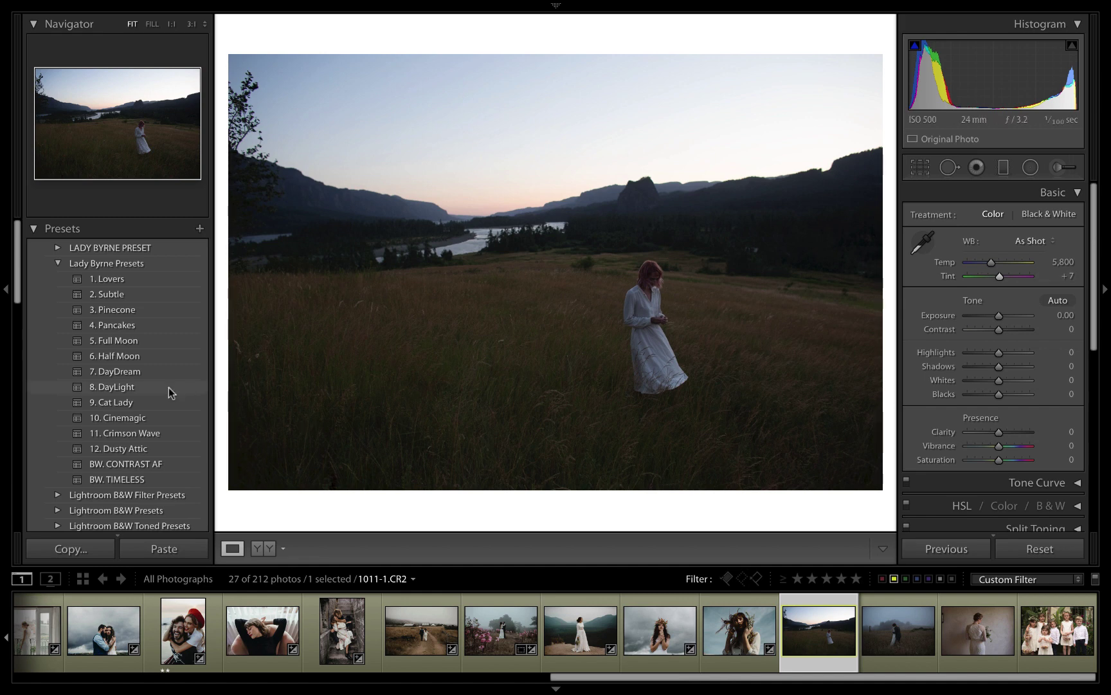
left_click(119, 433)
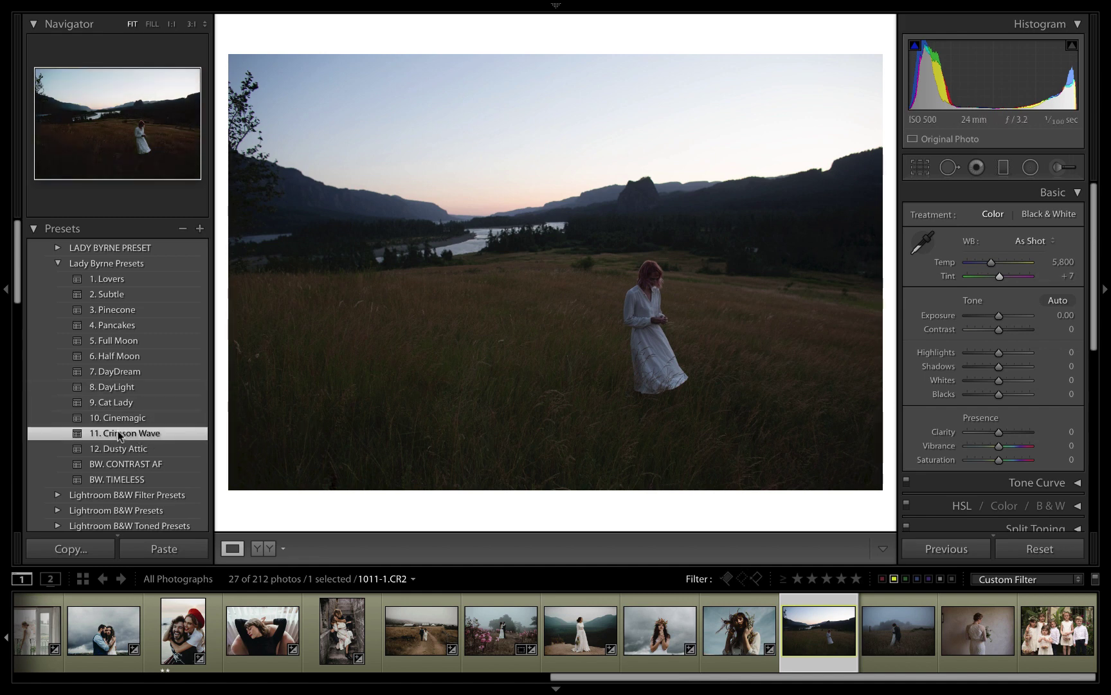
key("backslash")
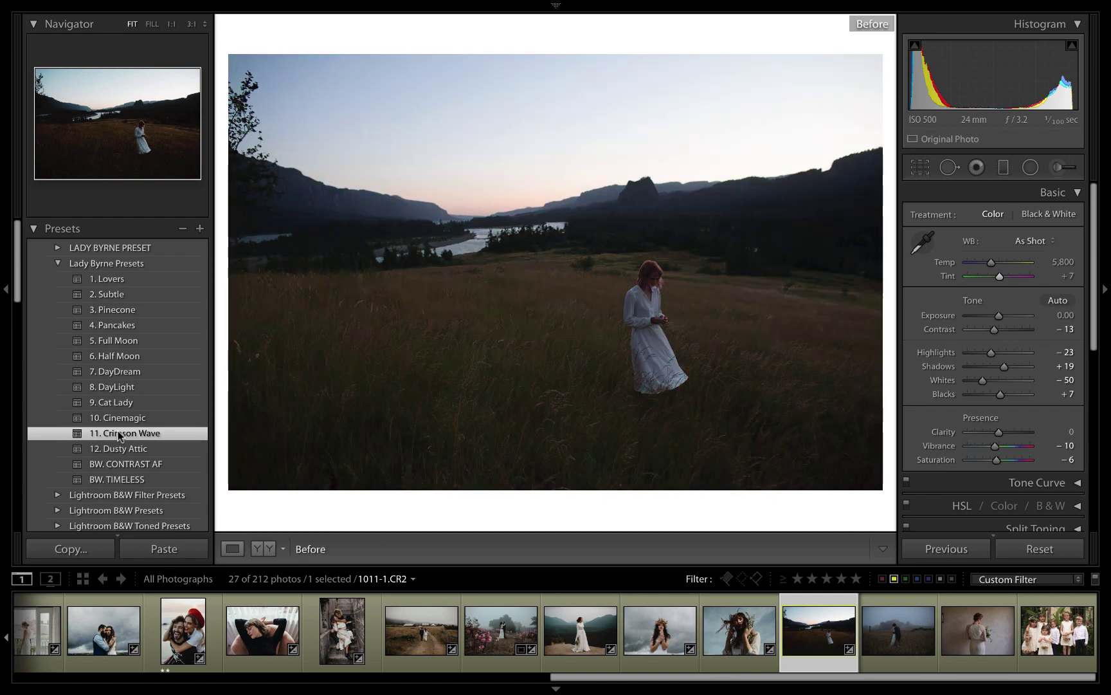
key("backslash")
Step: Warm the dusk portrait to Temp 6,760, Tint −17 and raise Exposure to +0.50
key("equal")
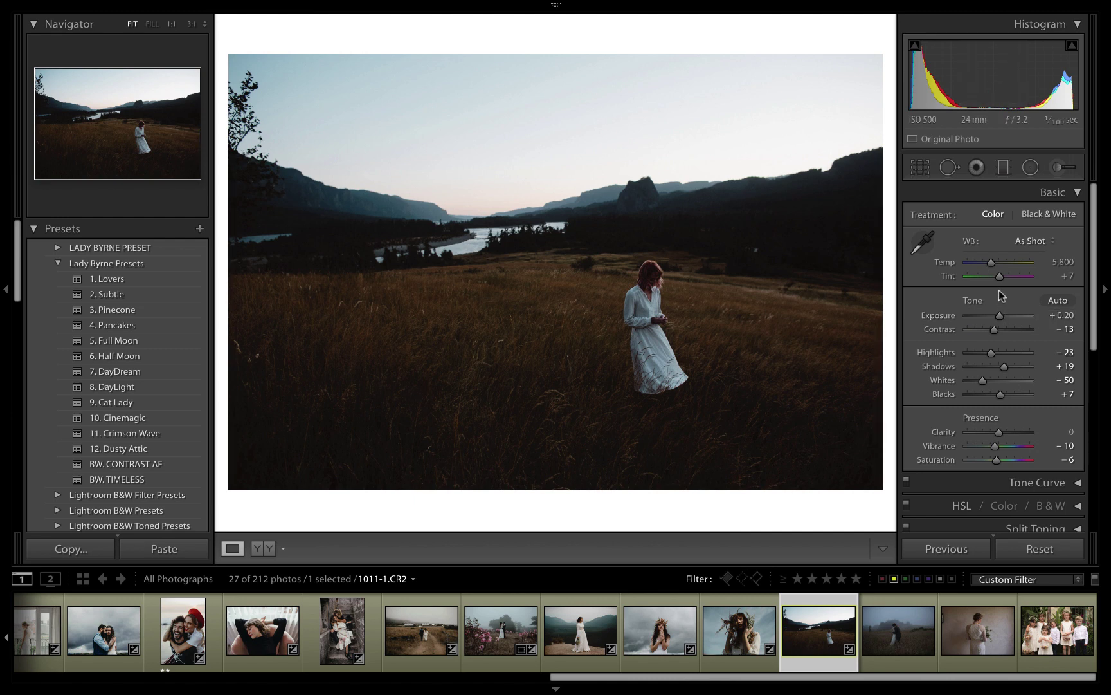
mouse_move(991, 262)
left_mouse_down()
mouse_move(994, 280)
mouse_move(998, 266)
left_mouse_up()
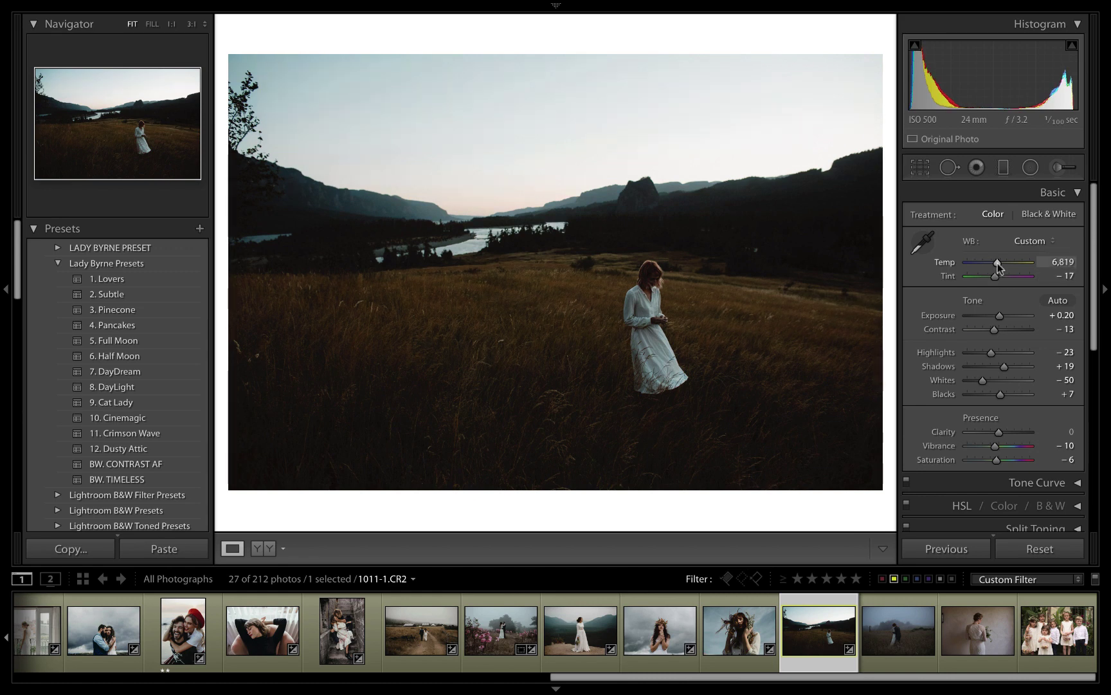
key("minus")
key("minus")
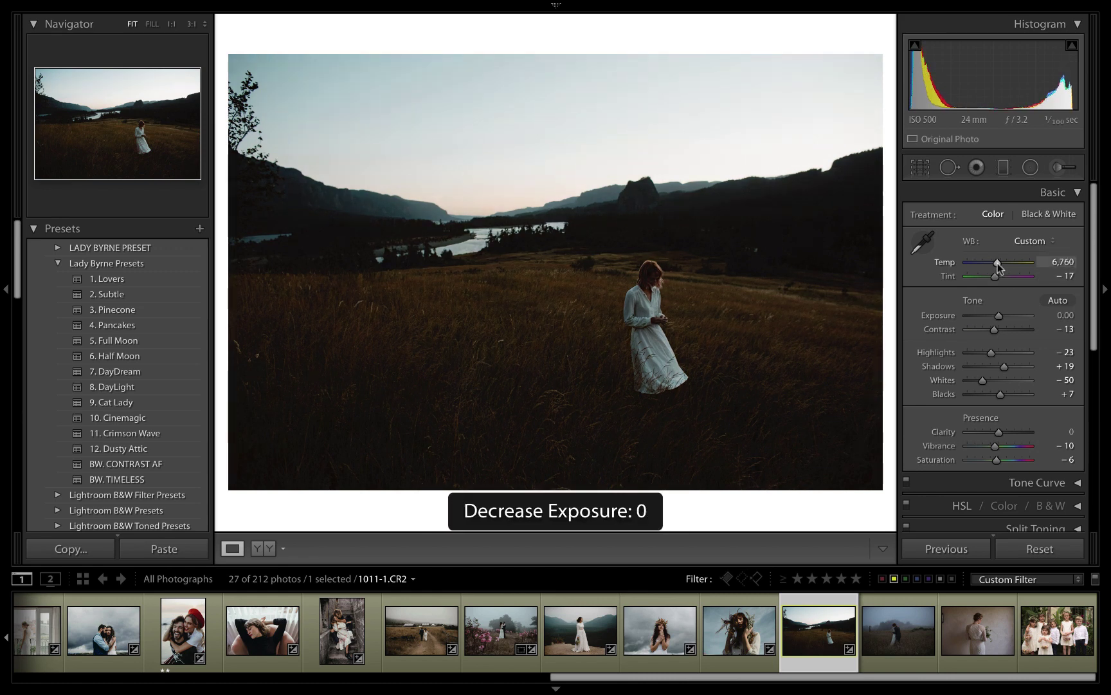
key("equal")
key("equal")
key("equal")
key("equal")
key("equal")
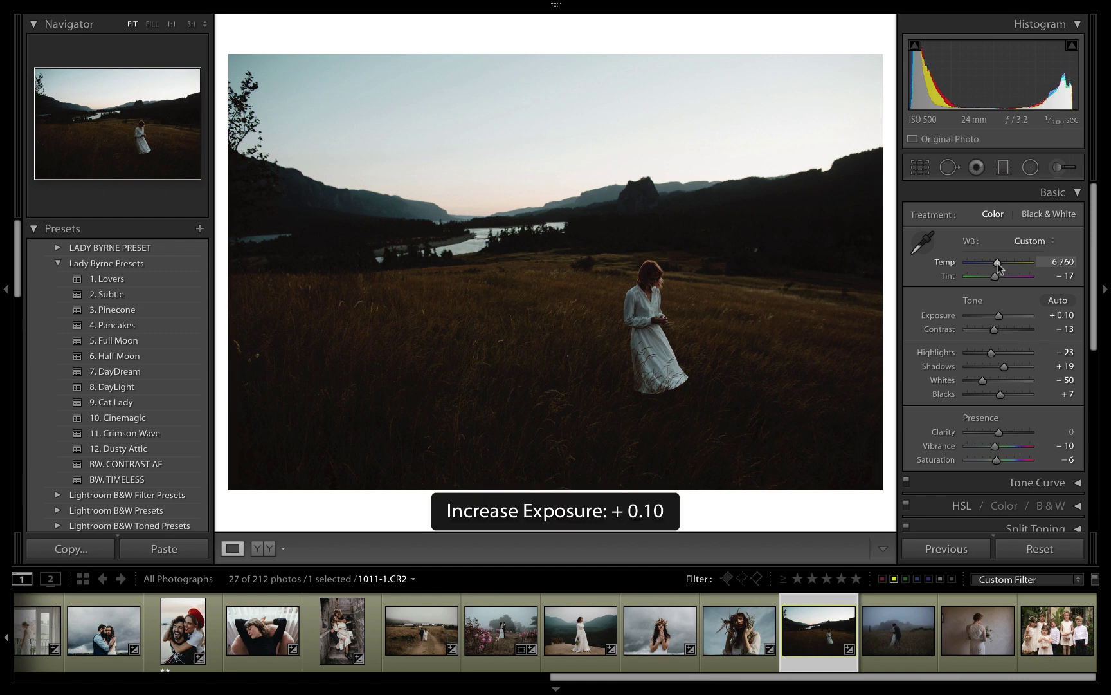
key("equal")
key("minus")
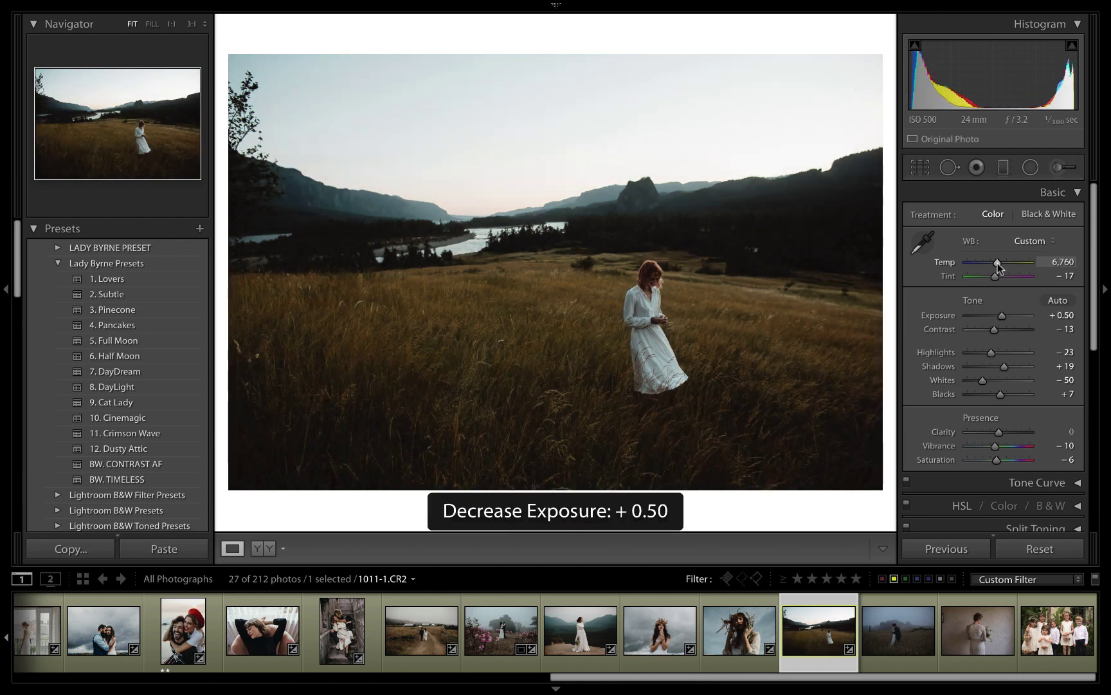
key("backslash")
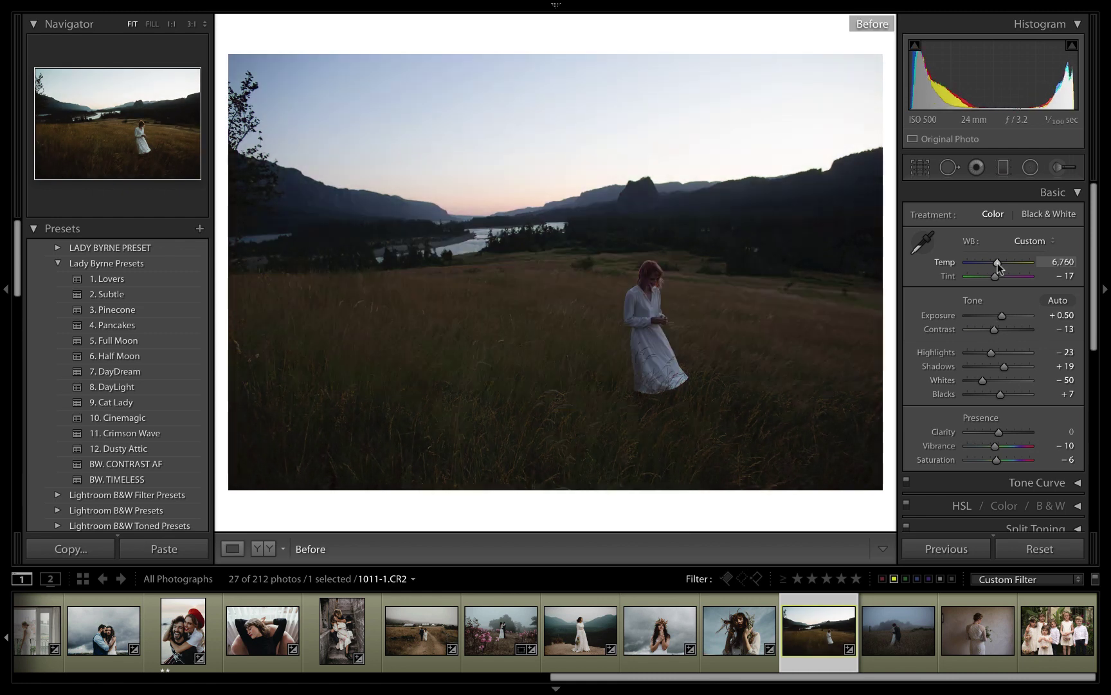
key("backslash")
key("Right")
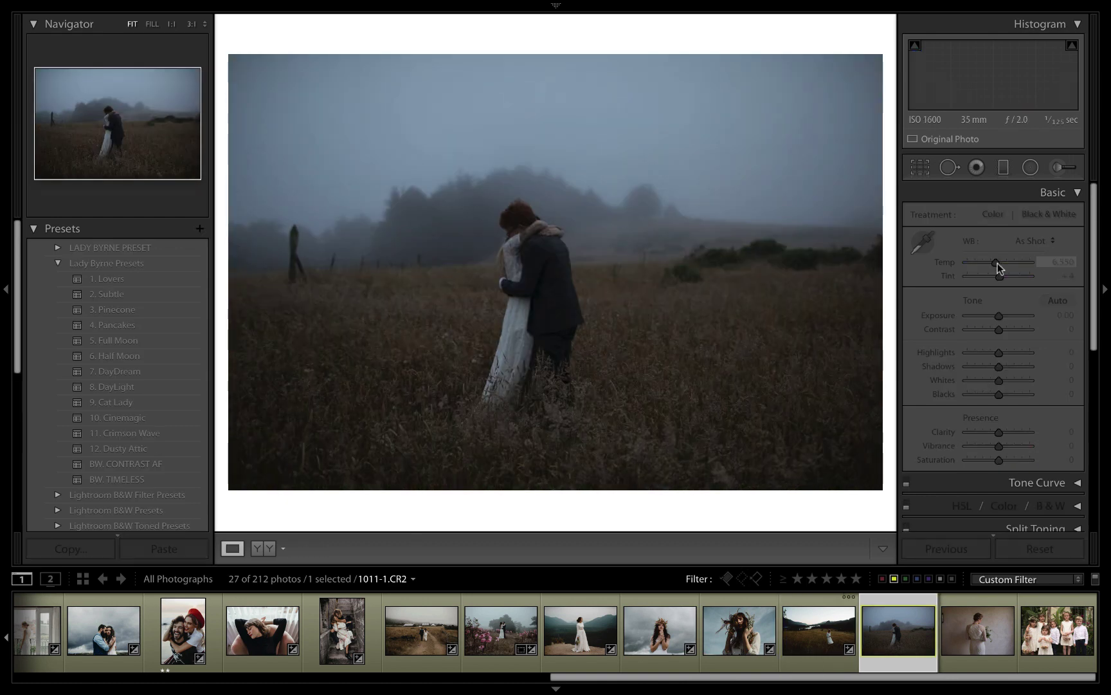
Step: Apply 11. Crimson Wave to the foggy couple photo 1011.CR2 and lift Exposure to +0.20
left_click(132, 433)
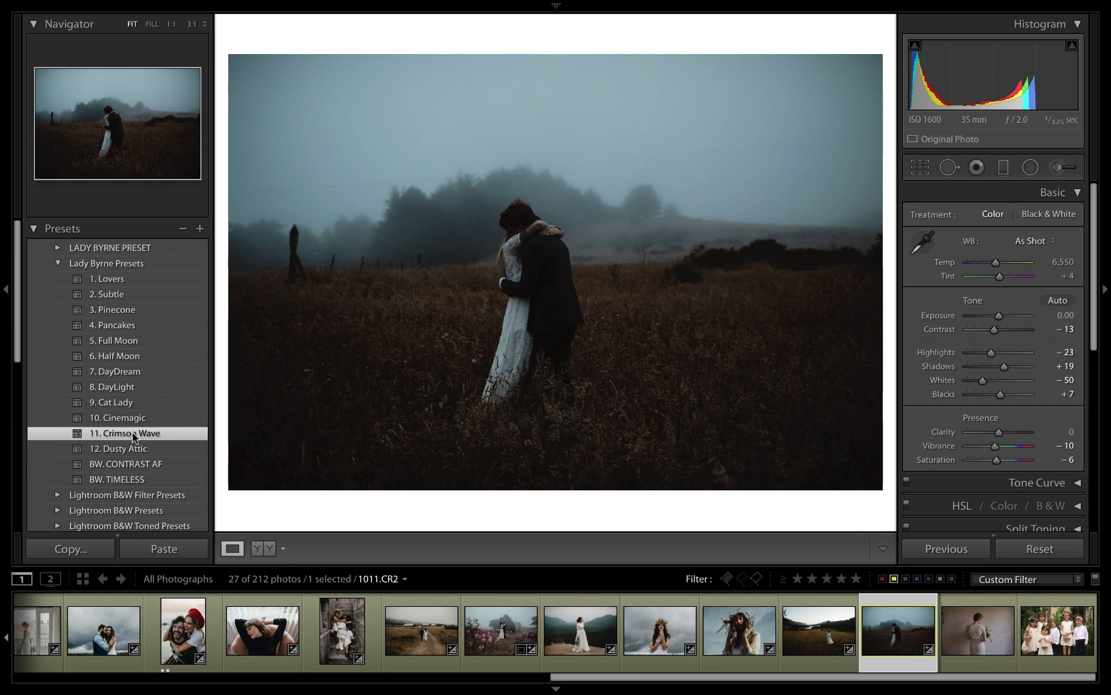
key("backslash")
key("backslash")
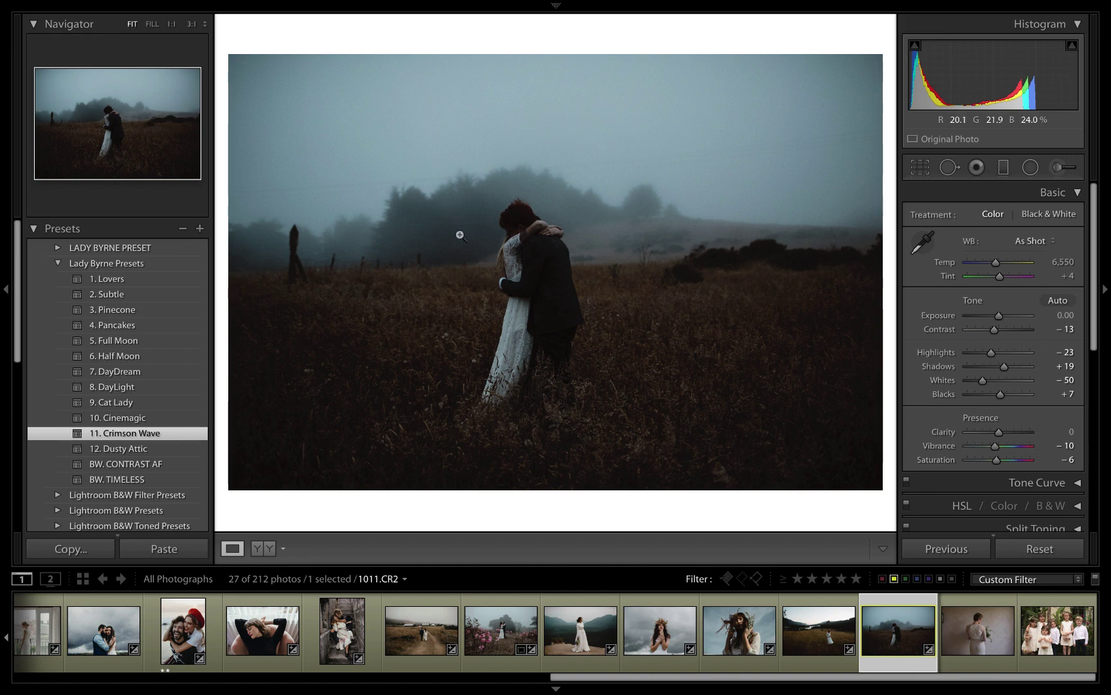
key("backslash")
key("backslash")
key("equal")
key("equal")
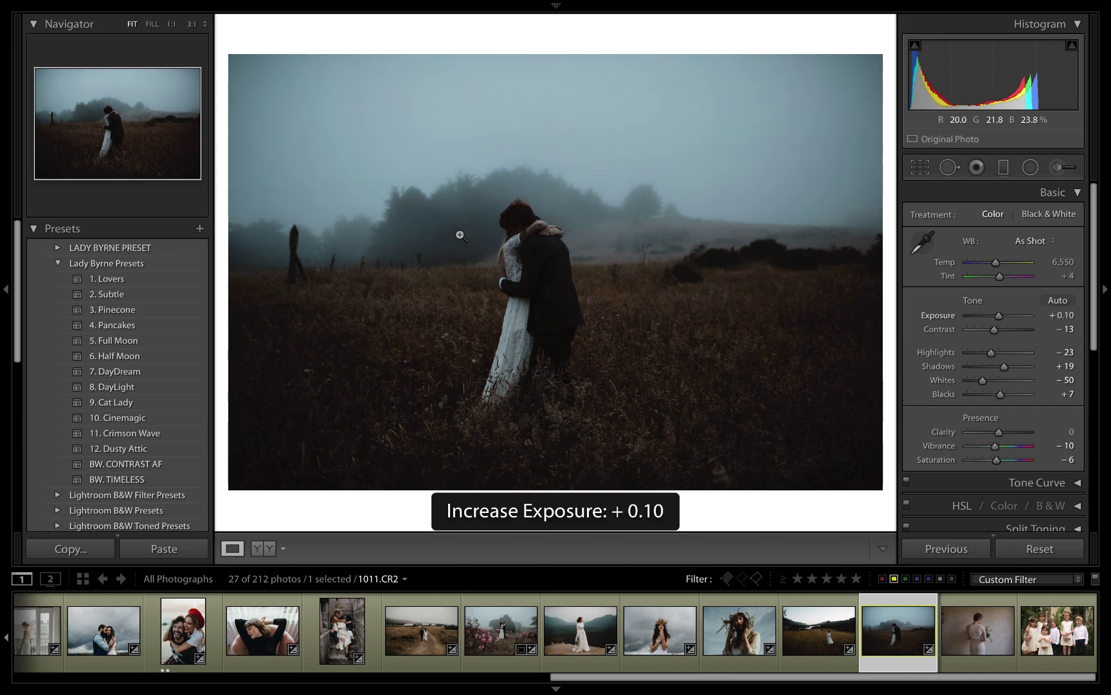
key("backslash")
key("backslash")
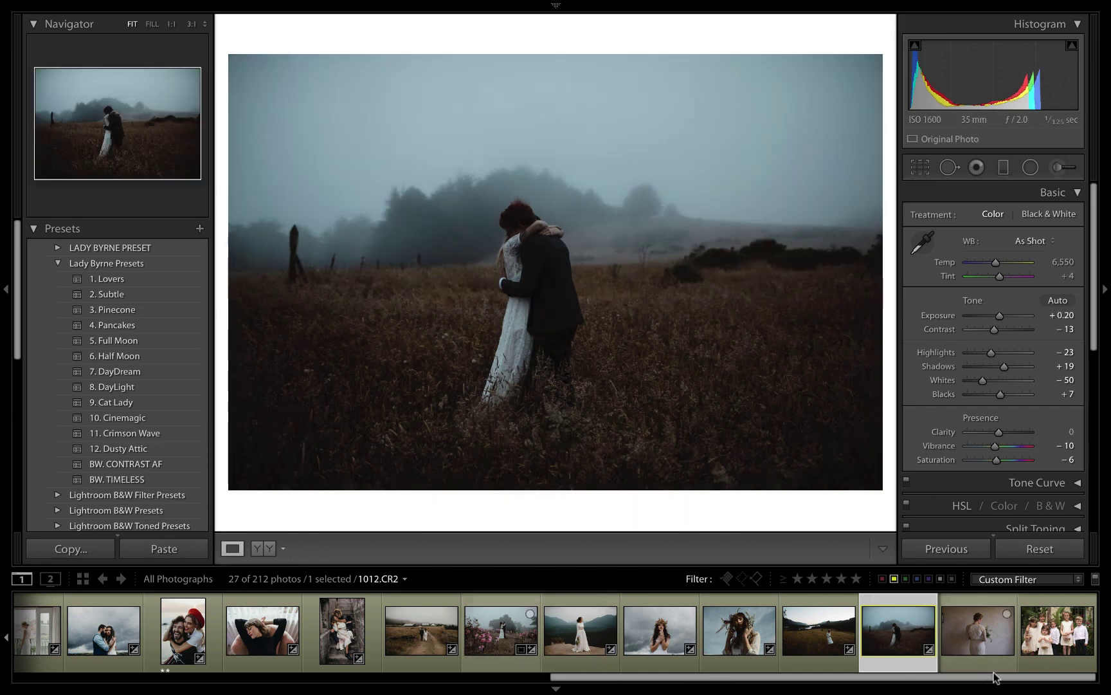
Step: Give bouquet-bride photo 1012.CR2 the 12. Dusty Attic preset with Exposure −0.30
left_click(988, 650)
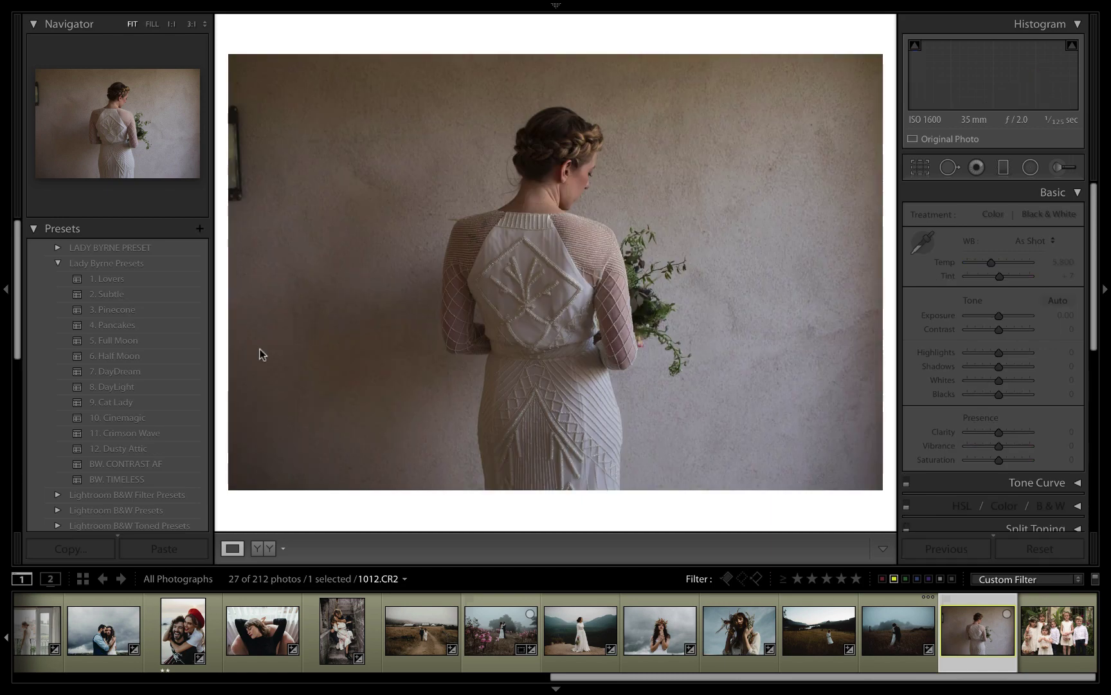
left_click(146, 455)
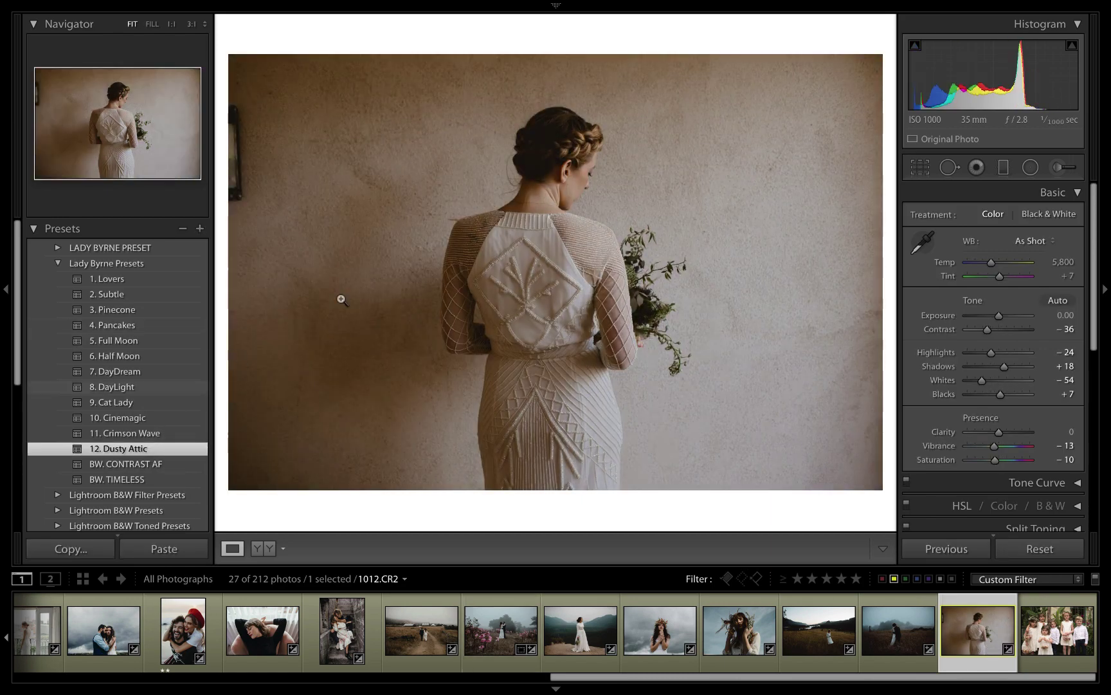
key("minus")
key("minus")
key("minus")
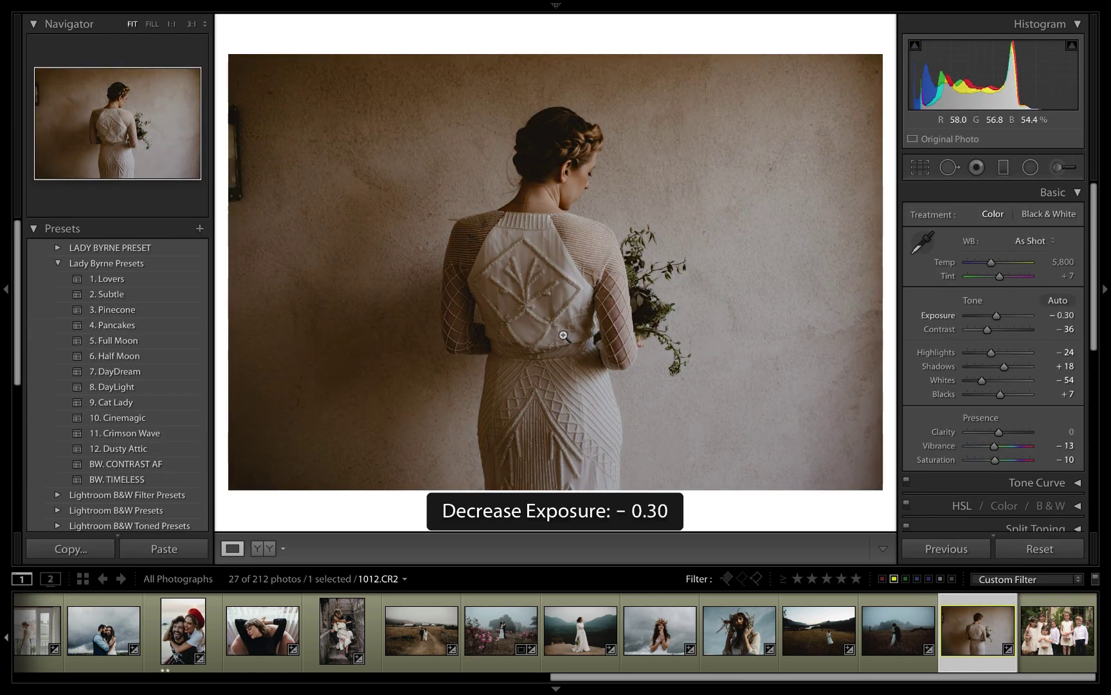
key("backslash")
key("backslash")
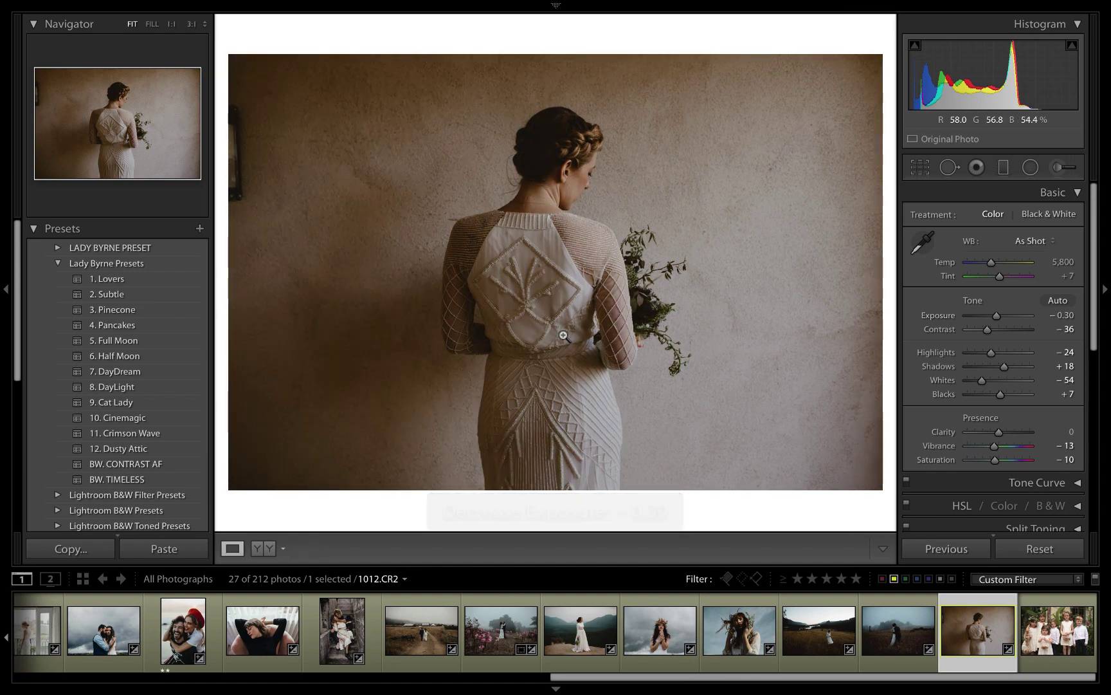
key("backslash")
key("backslash")
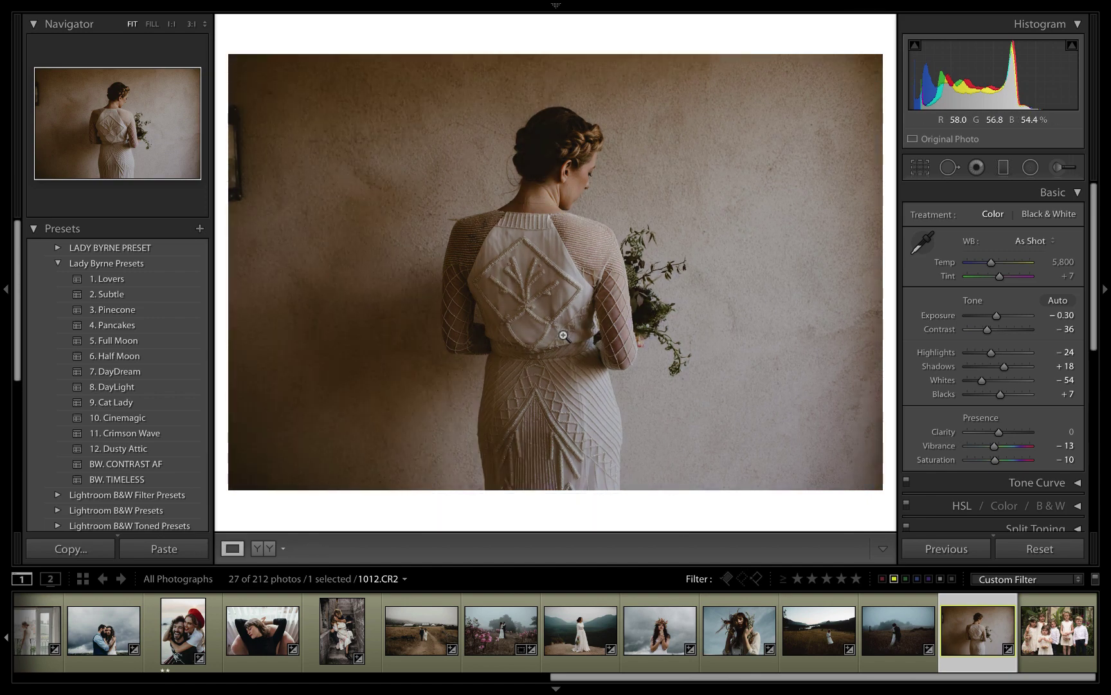
key("Right")
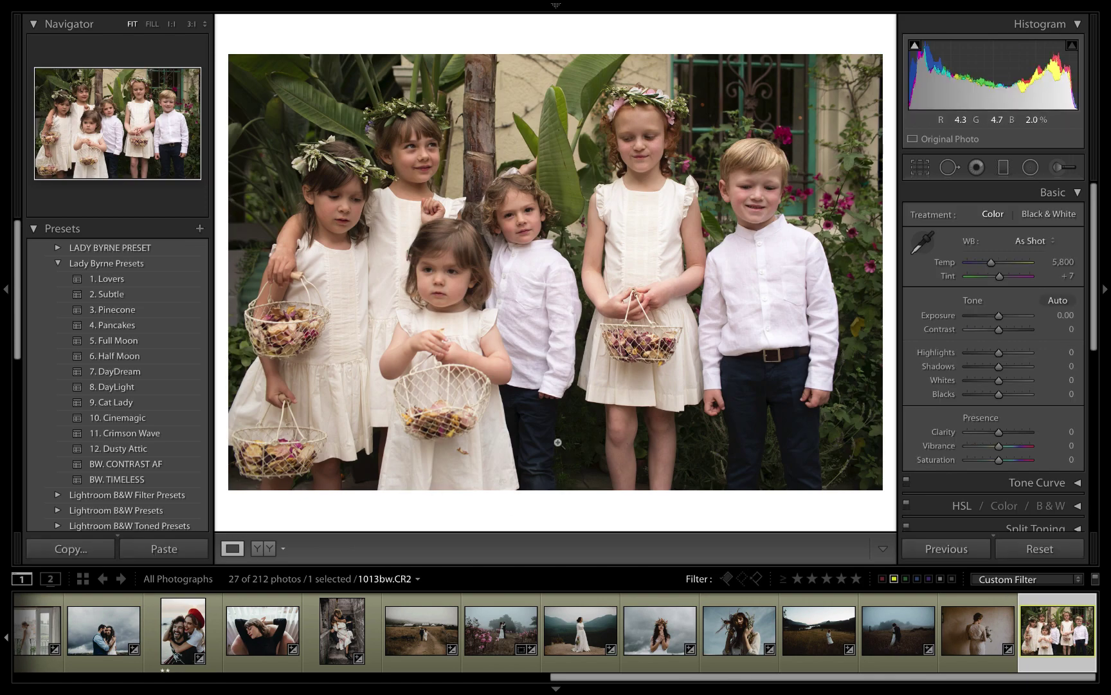
Step: Try the BW. CONTRAST AF preset on the children's photo with Exposure −0.10
left_click(125, 466)
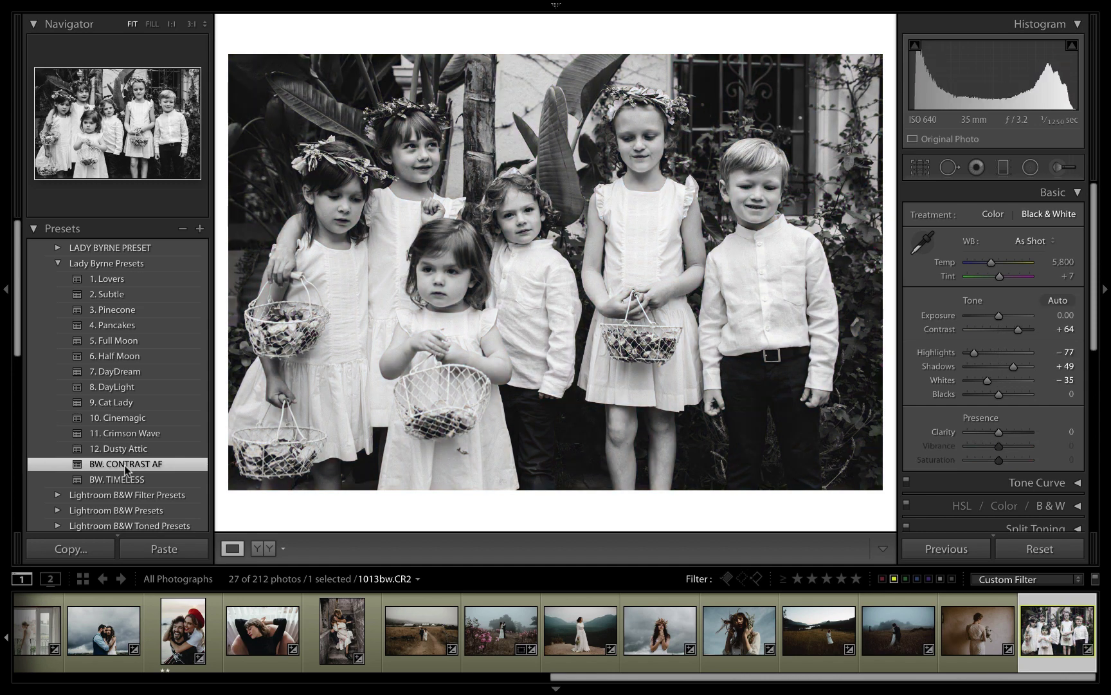
key("minus")
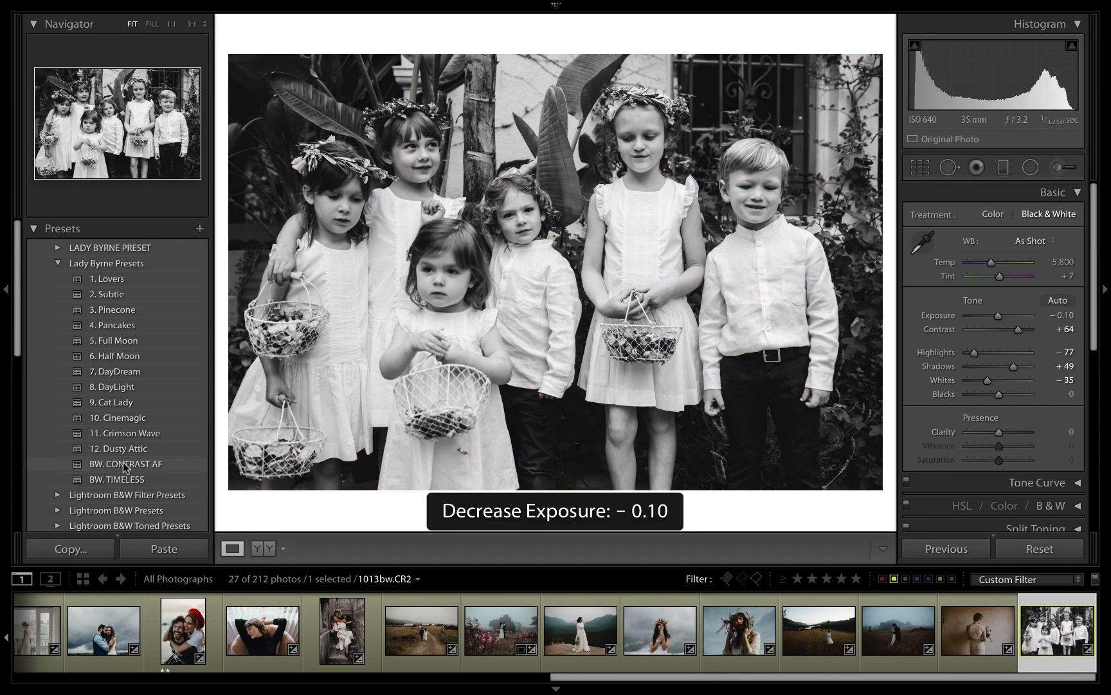
key("minus")
key("equal")
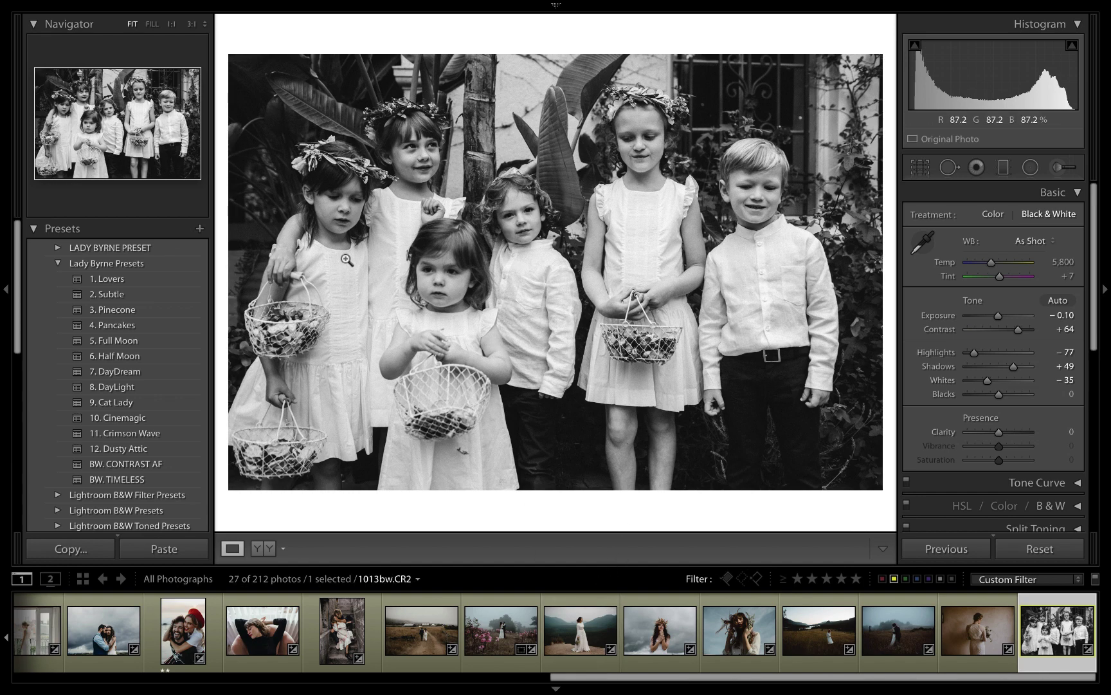
key("backslash")
key("backslash")
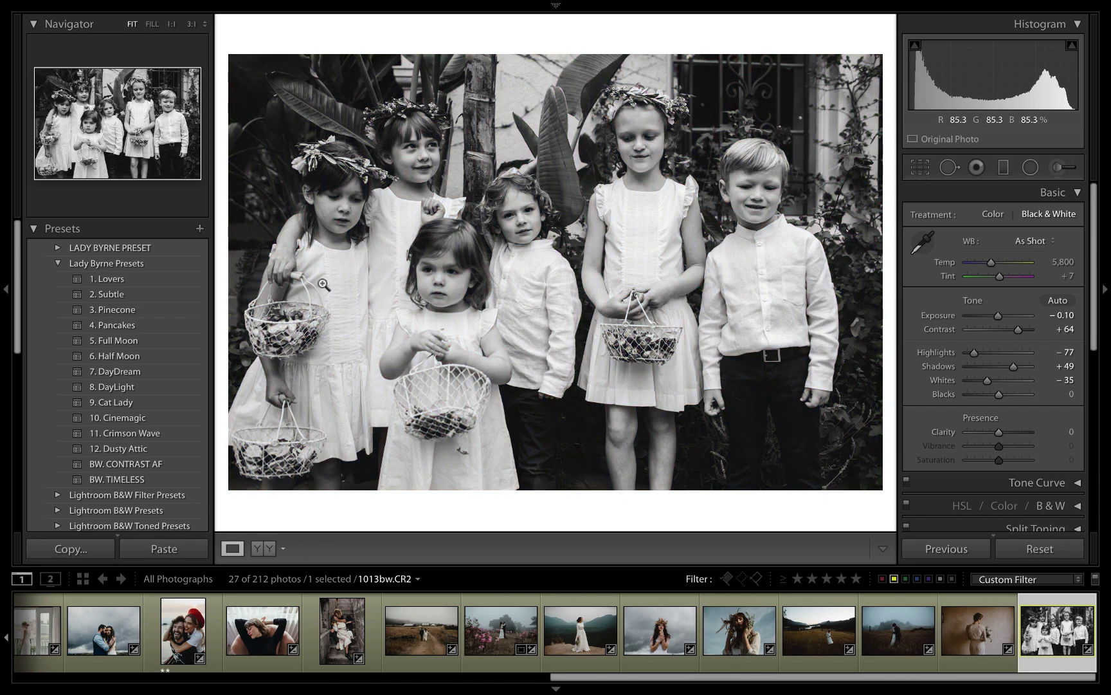
Step: Switch to the BW. TIMELESS preset and lower Exposure to −0.40
left_click(106, 478)
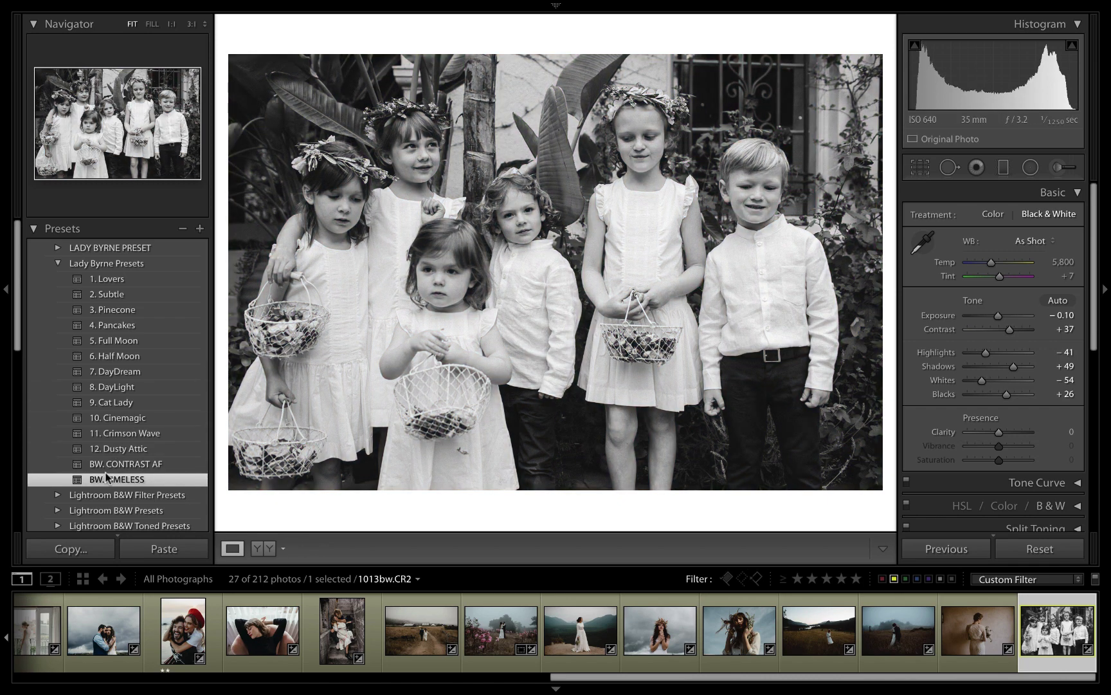
key("minus")
key("minus")
key("minus")
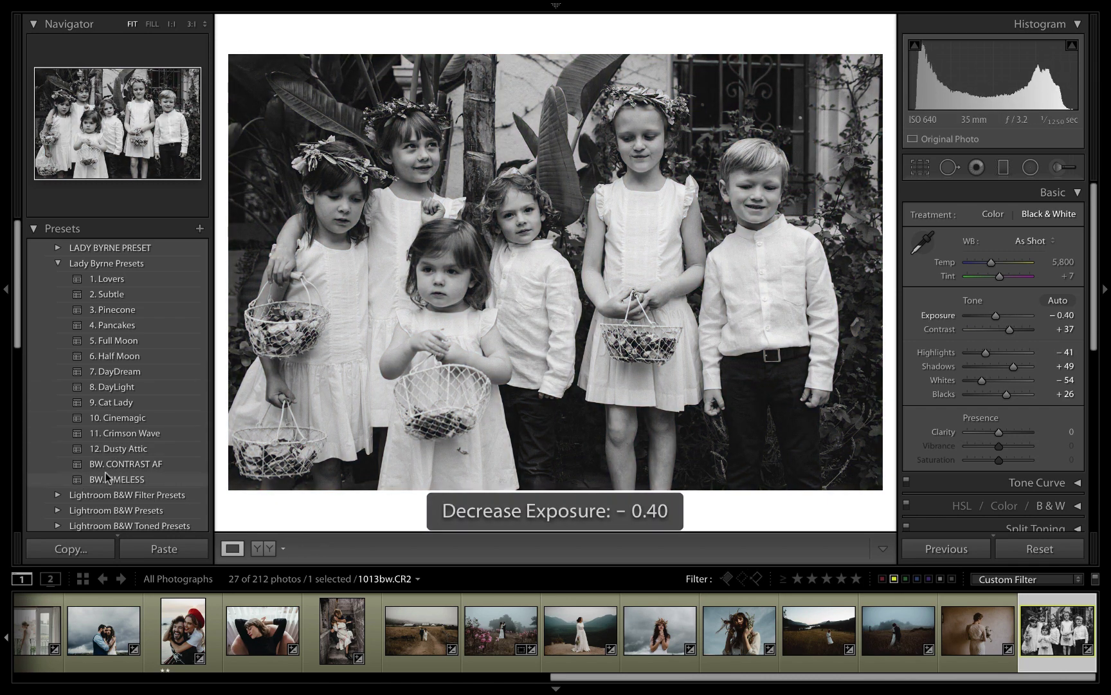
key("backslash")
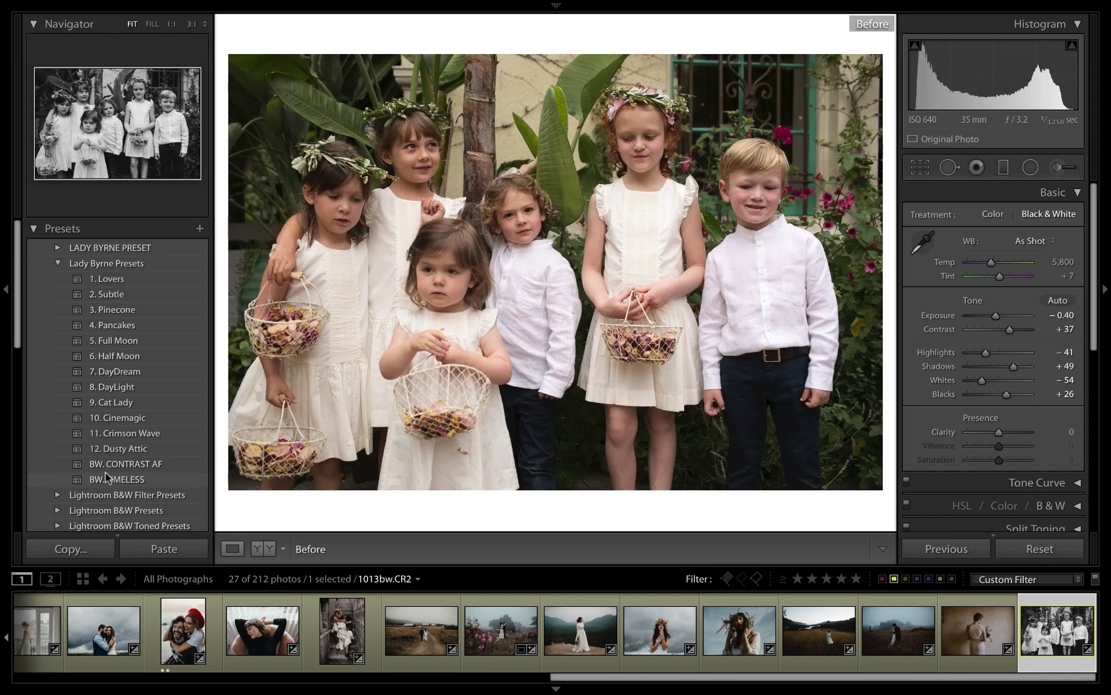
key("backslash")
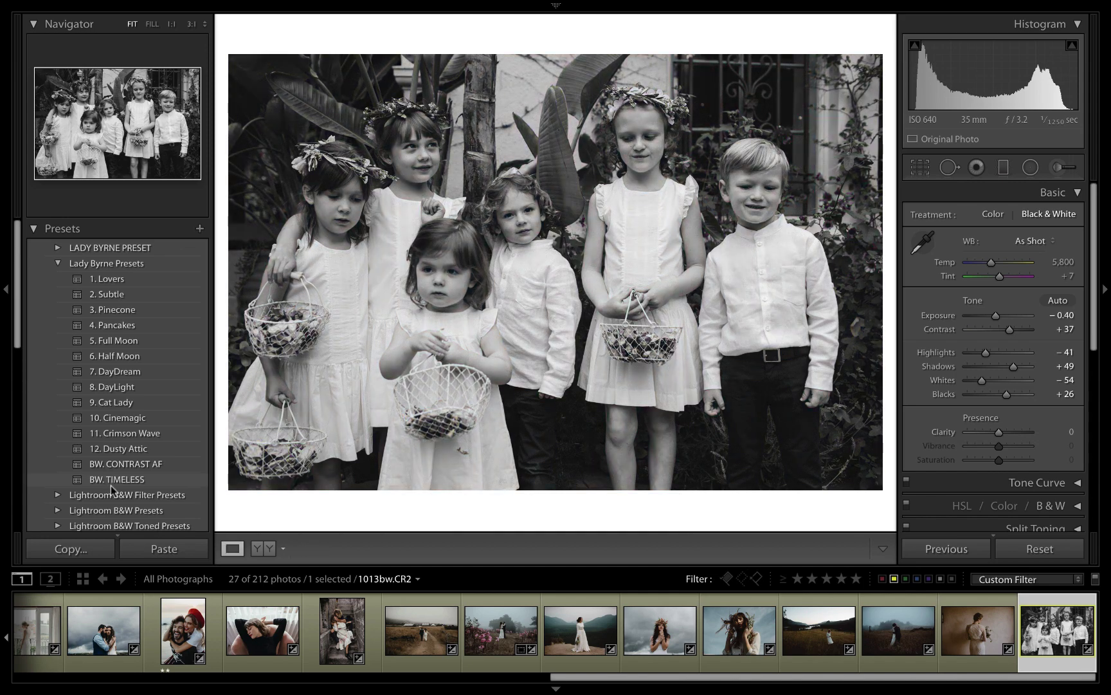
Step: Open bride photo 1009.CR2 and preview presets 1. Lovers through 7. DayDream
left_click(582, 630)
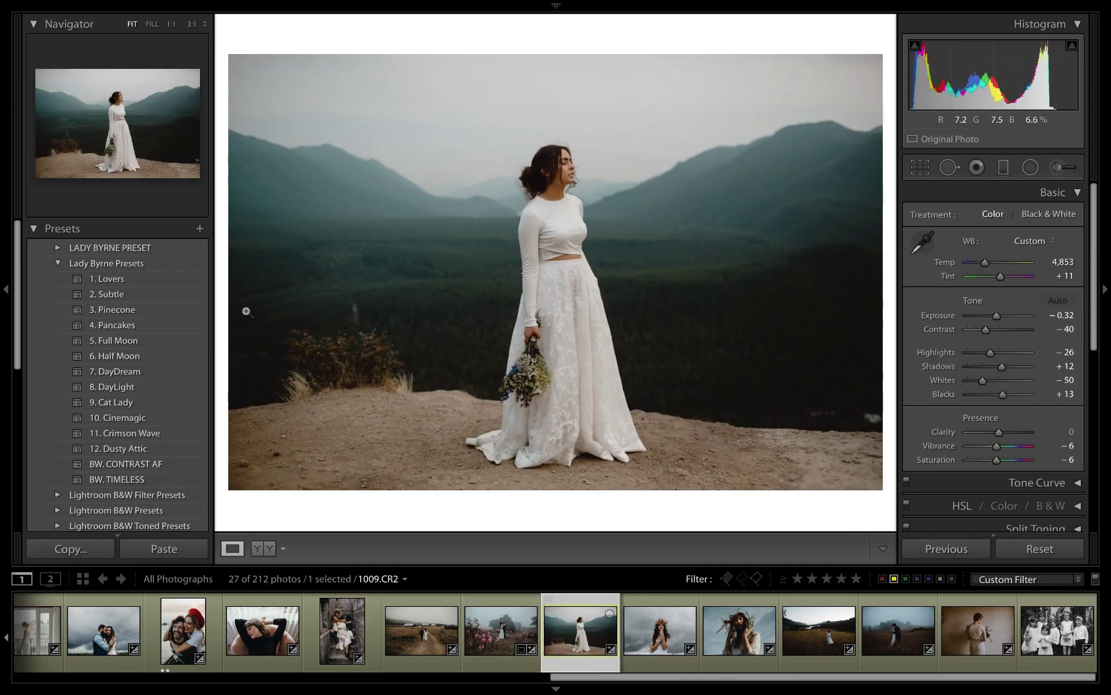
left_click(106, 283)
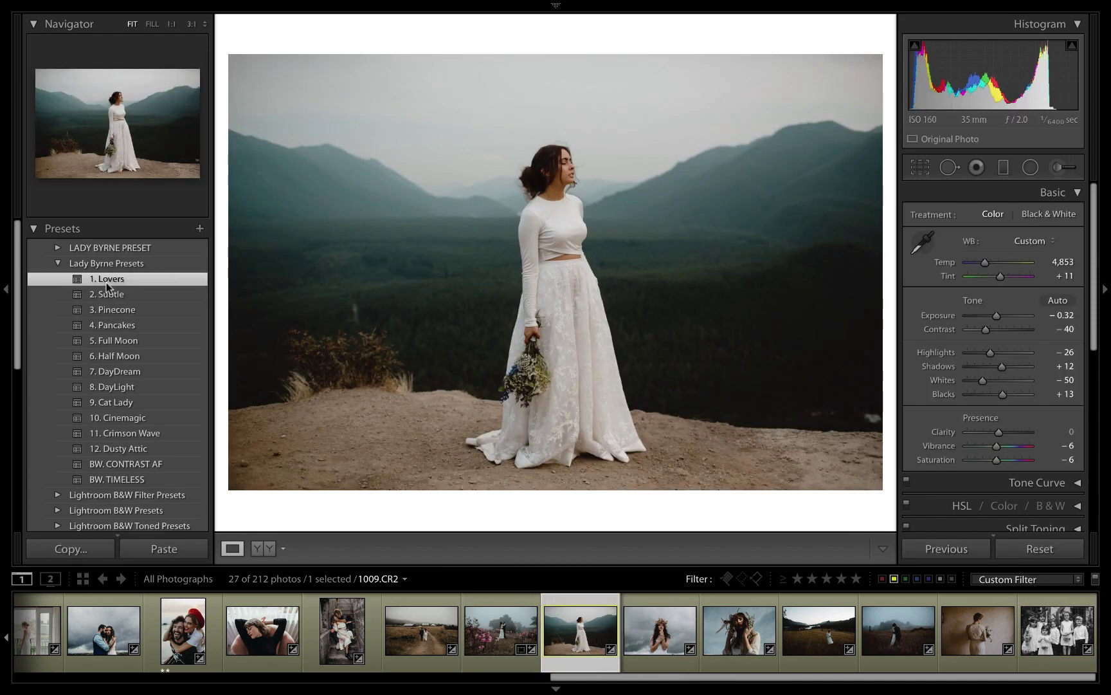
left_click(104, 295)
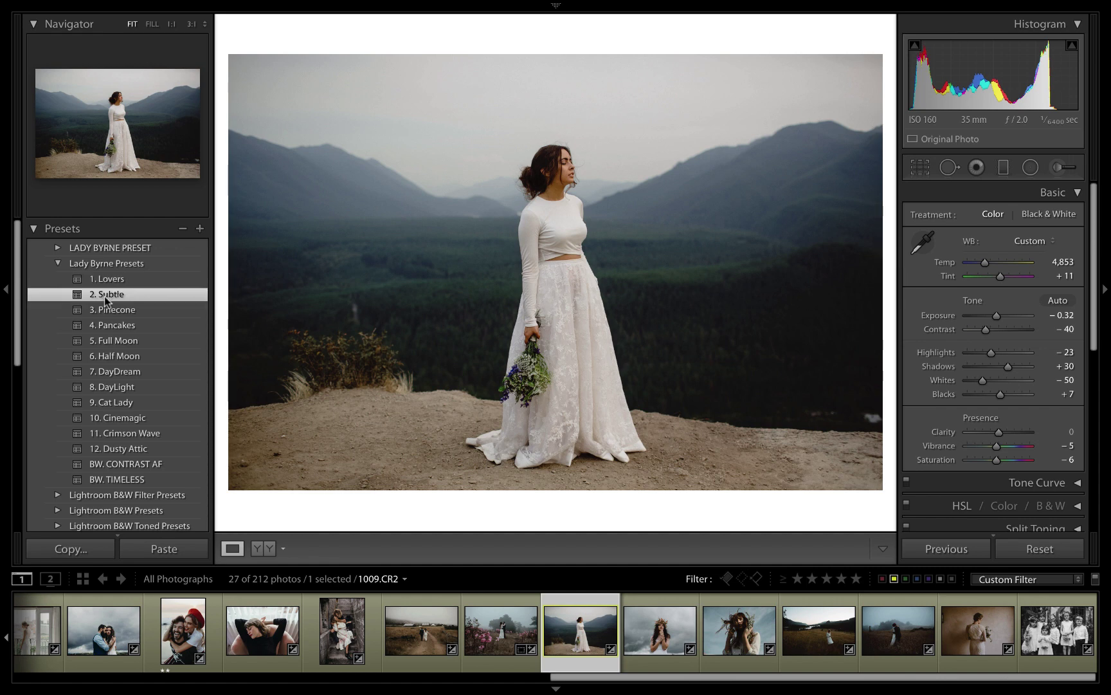
left_click(106, 312)
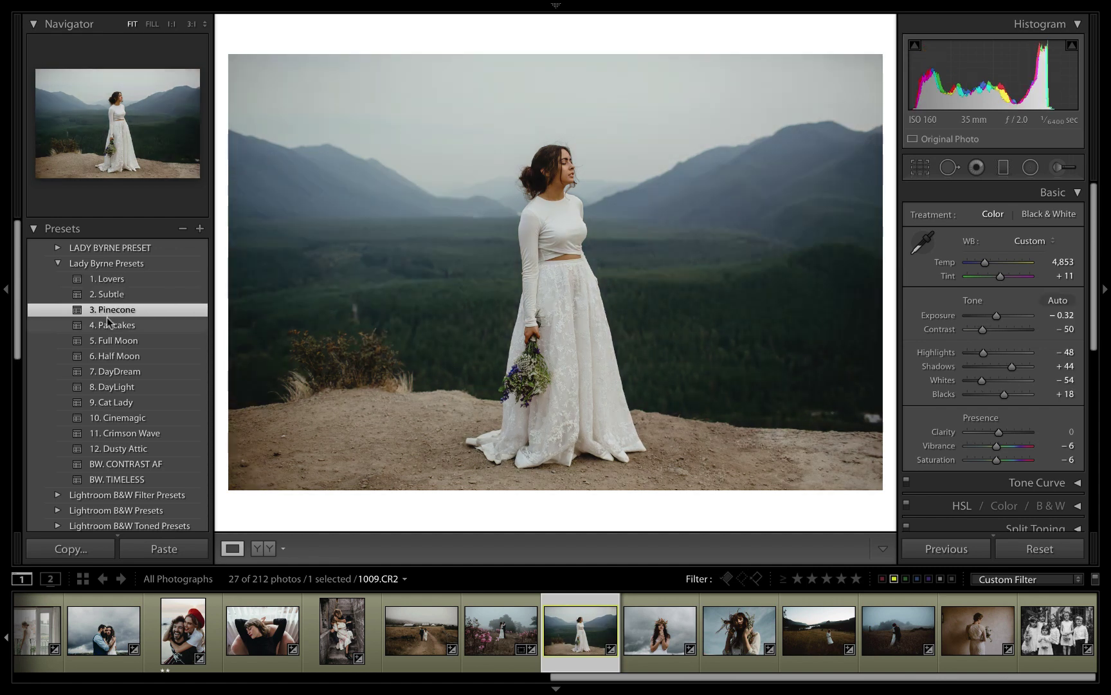
left_click(108, 325)
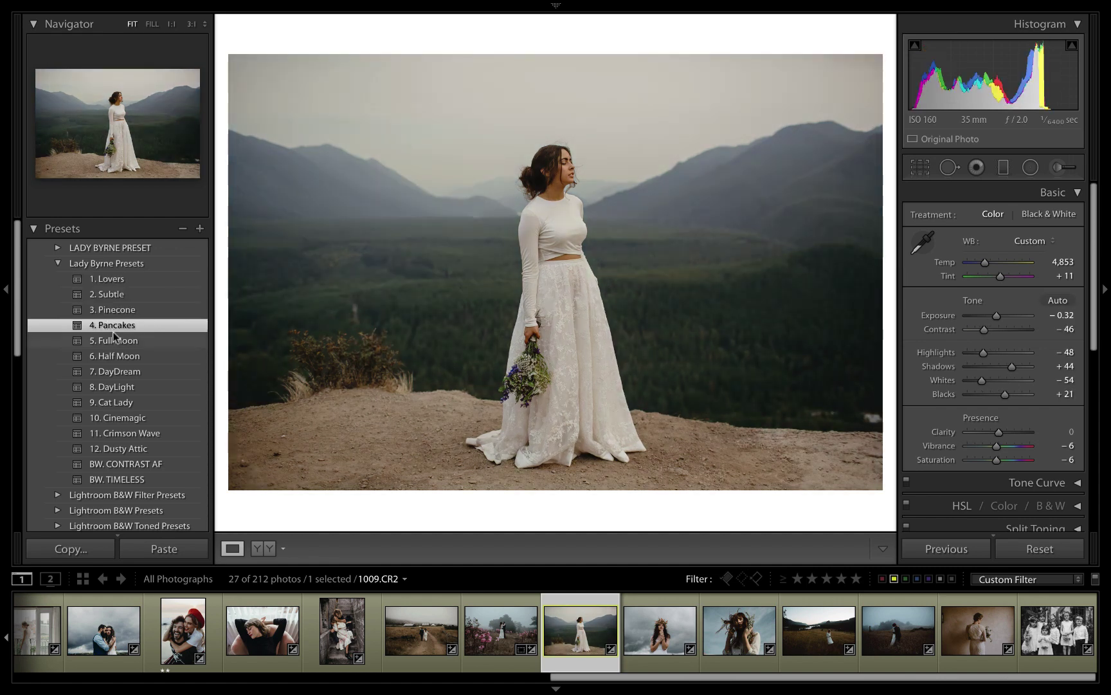
left_click(114, 341)
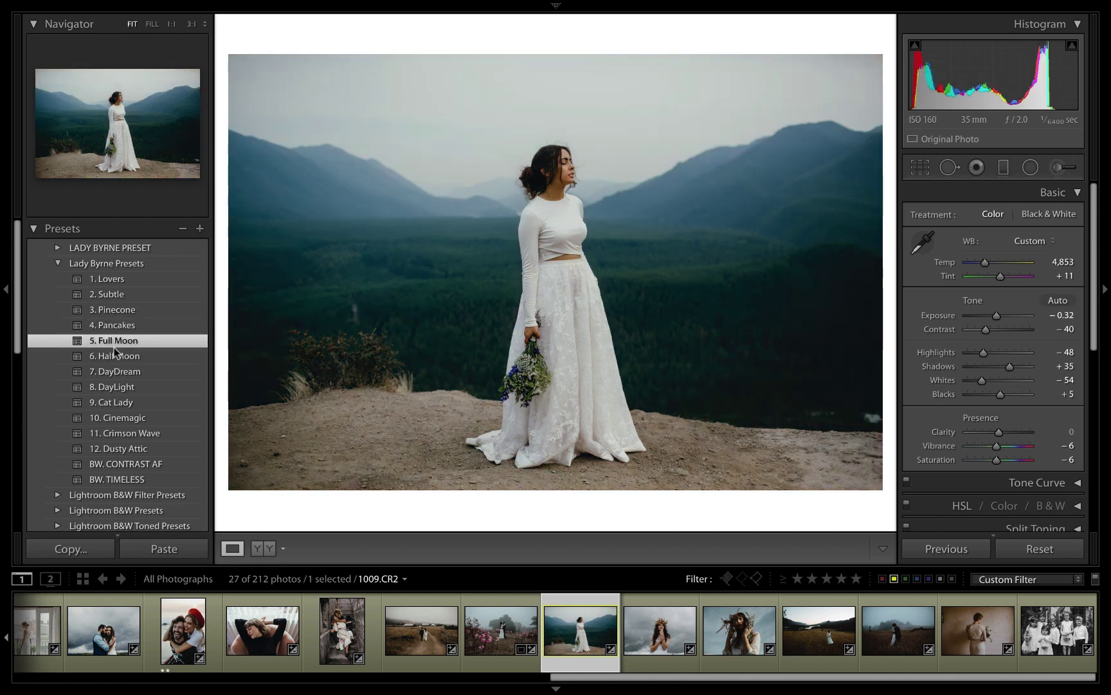
left_click(114, 355)
left_click(113, 371)
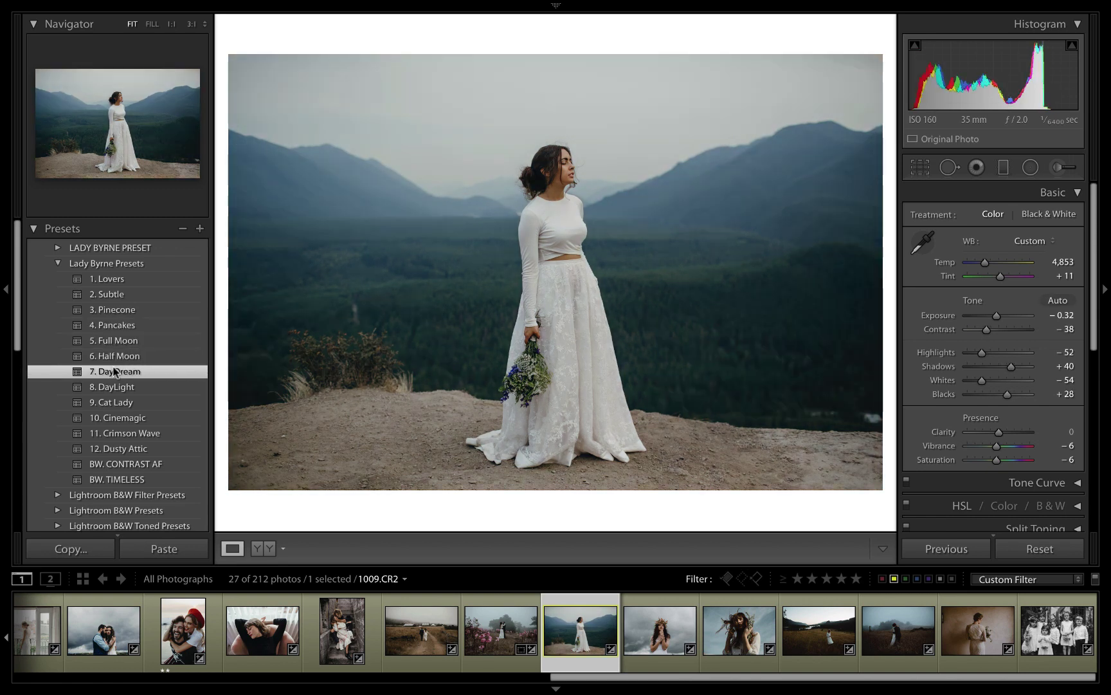
Step: Preview presets 8. DayLight through BW. TIMELESS, then settle on 1. Lovers
left_click(111, 388)
left_click(112, 403)
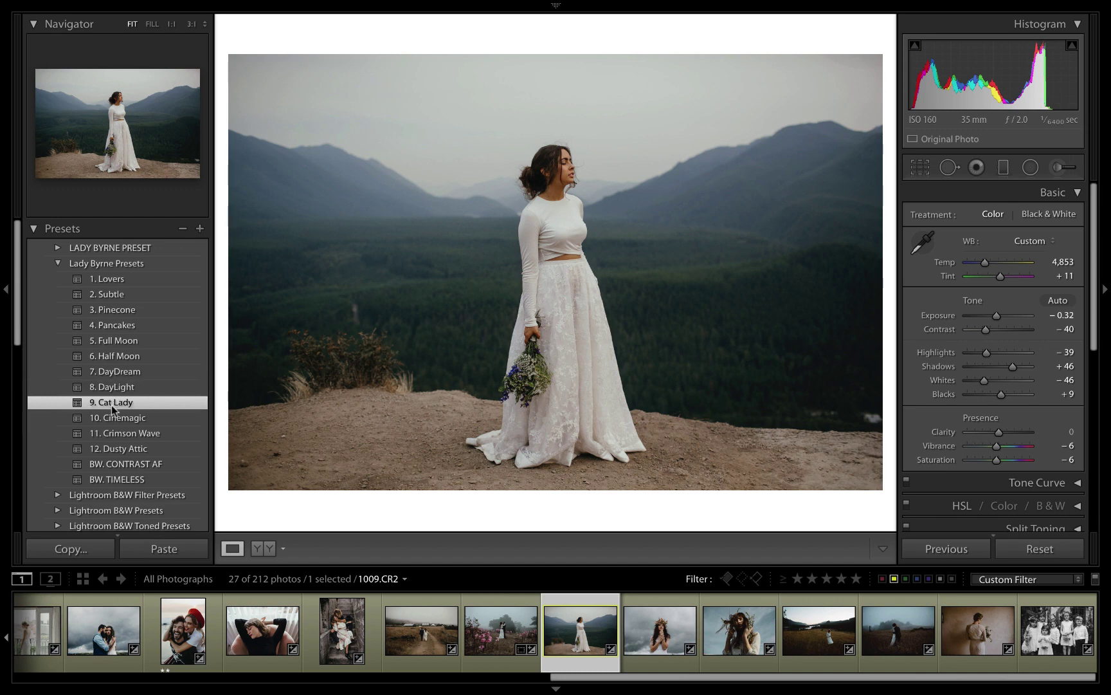
left_click(113, 419)
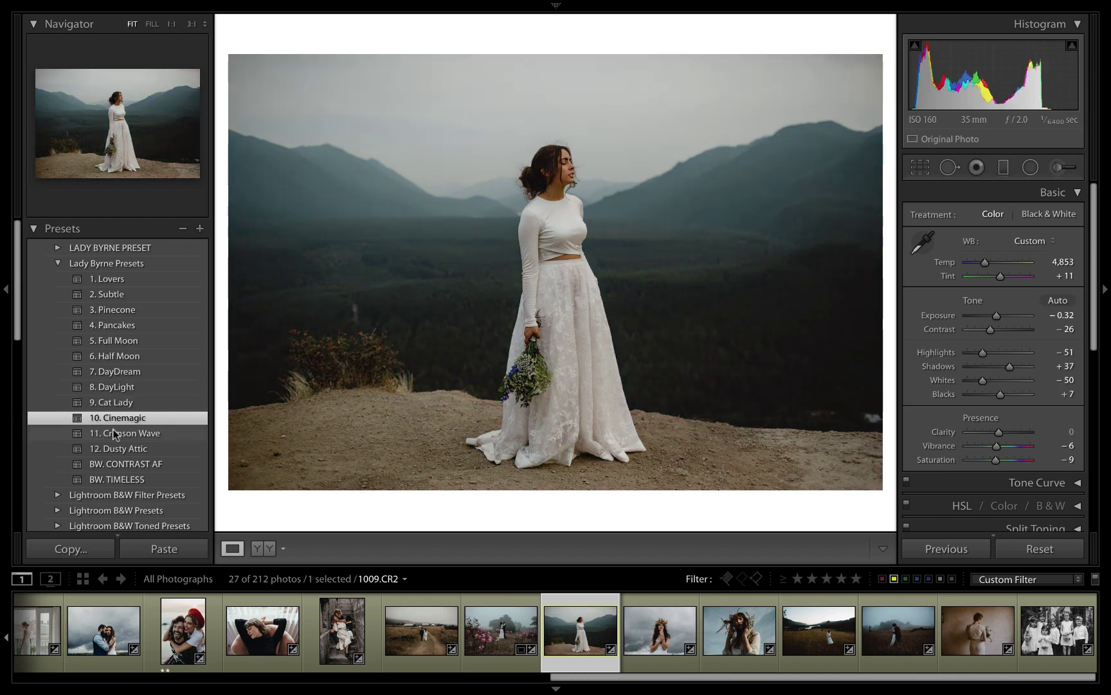
left_click(113, 433)
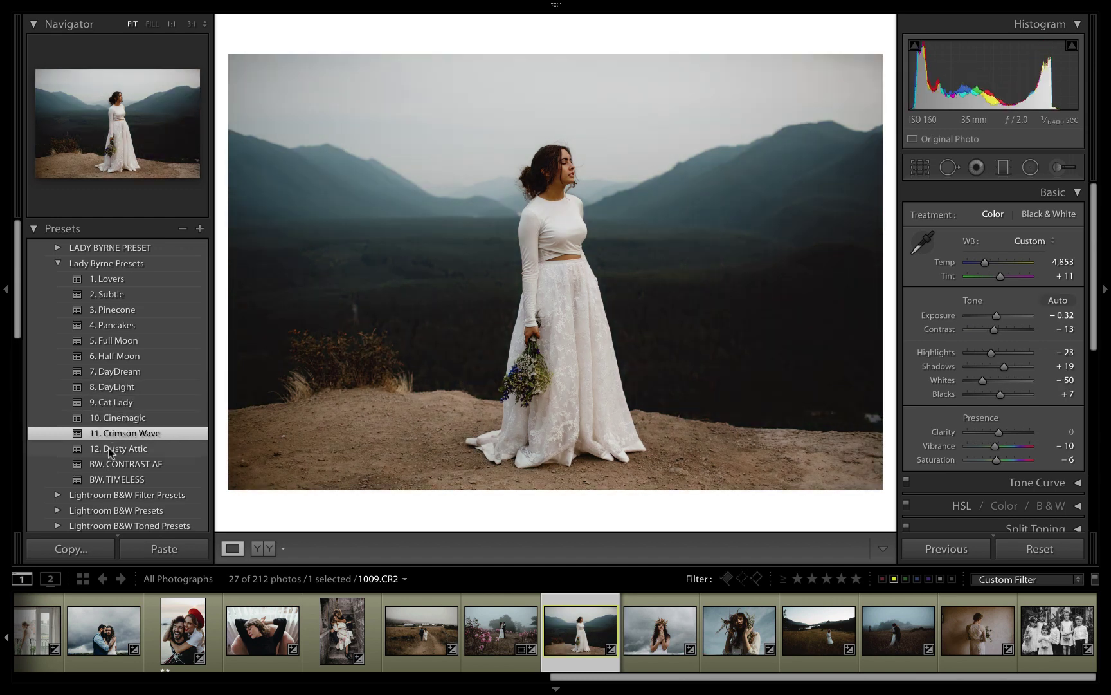
left_click(107, 447)
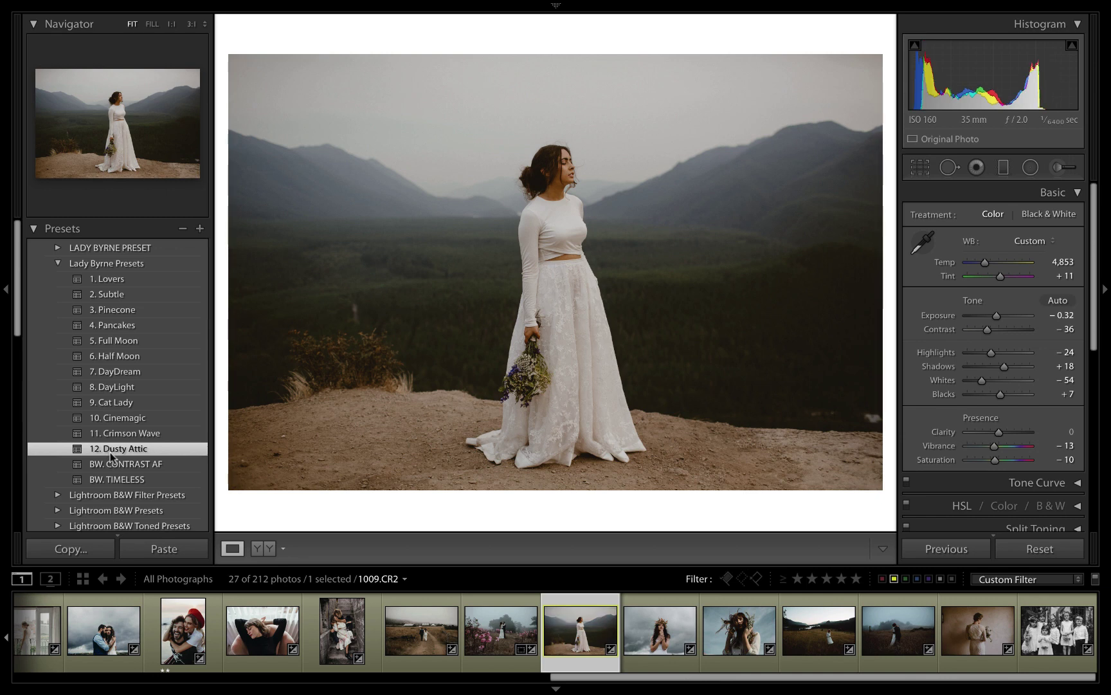
left_click(109, 464)
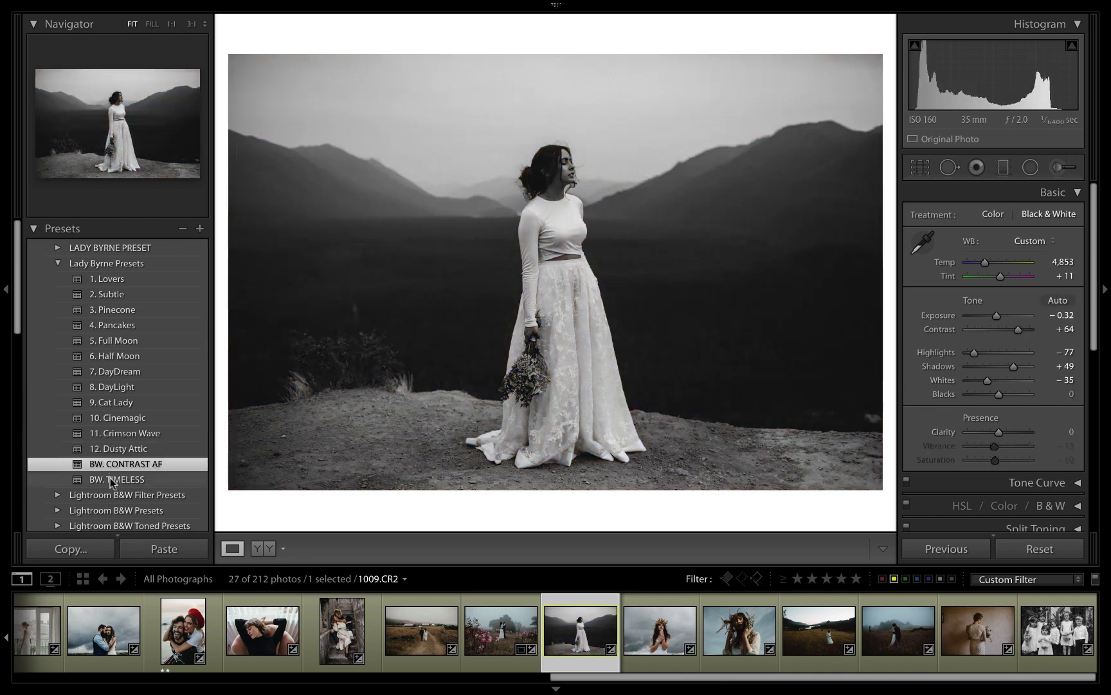
left_click(111, 479)
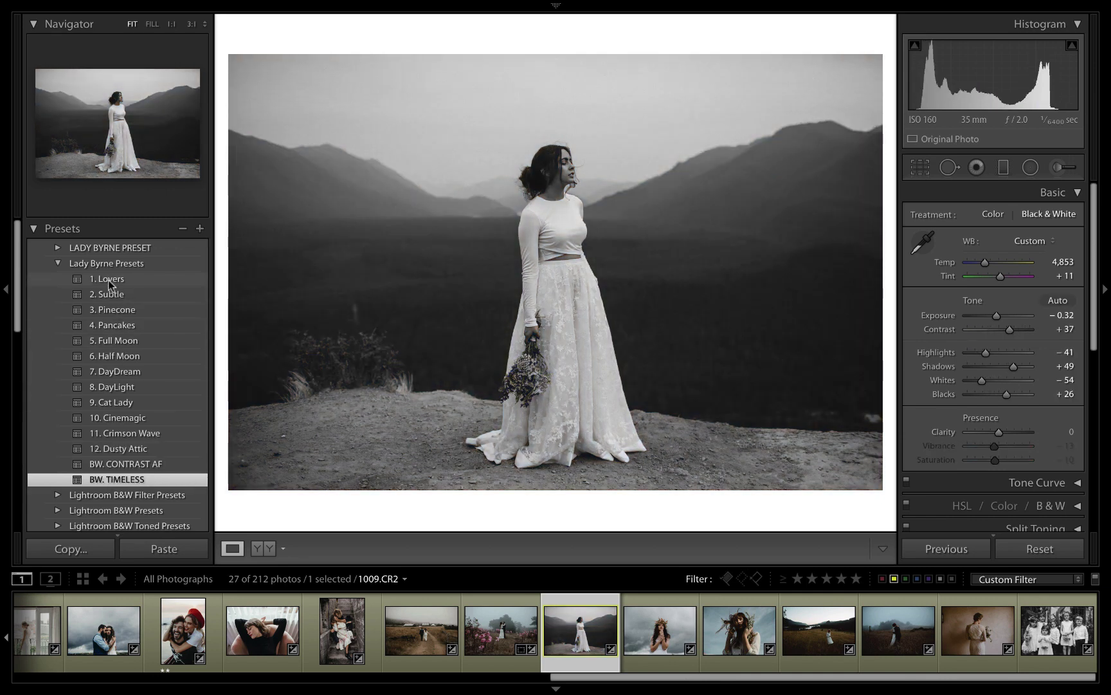
left_click(108, 280)
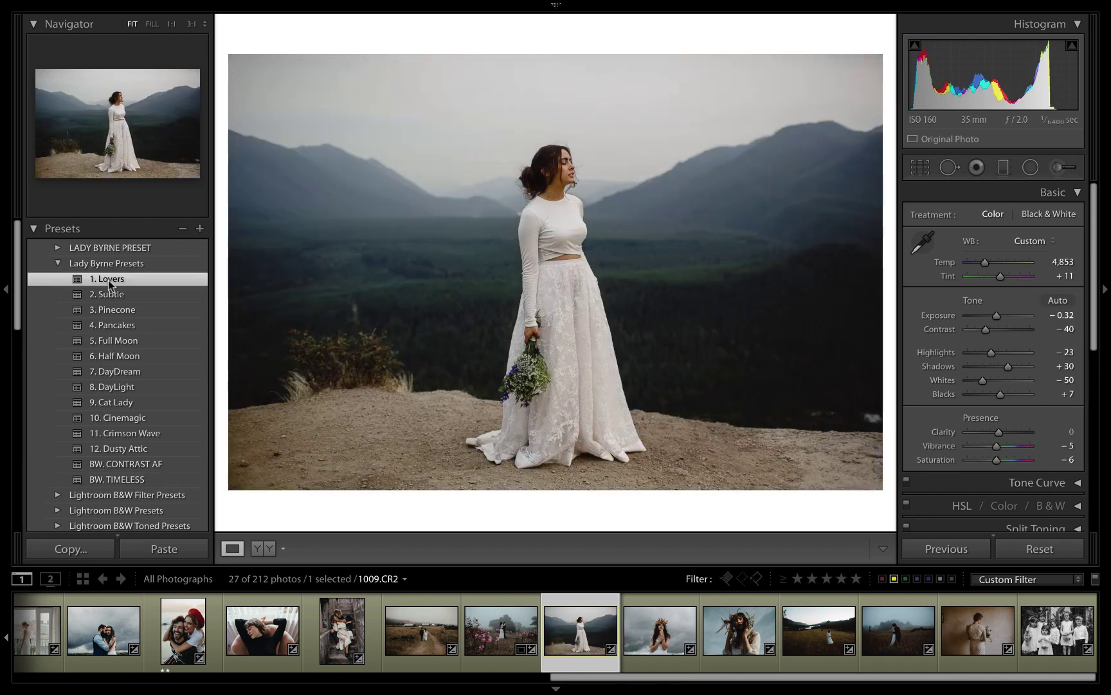